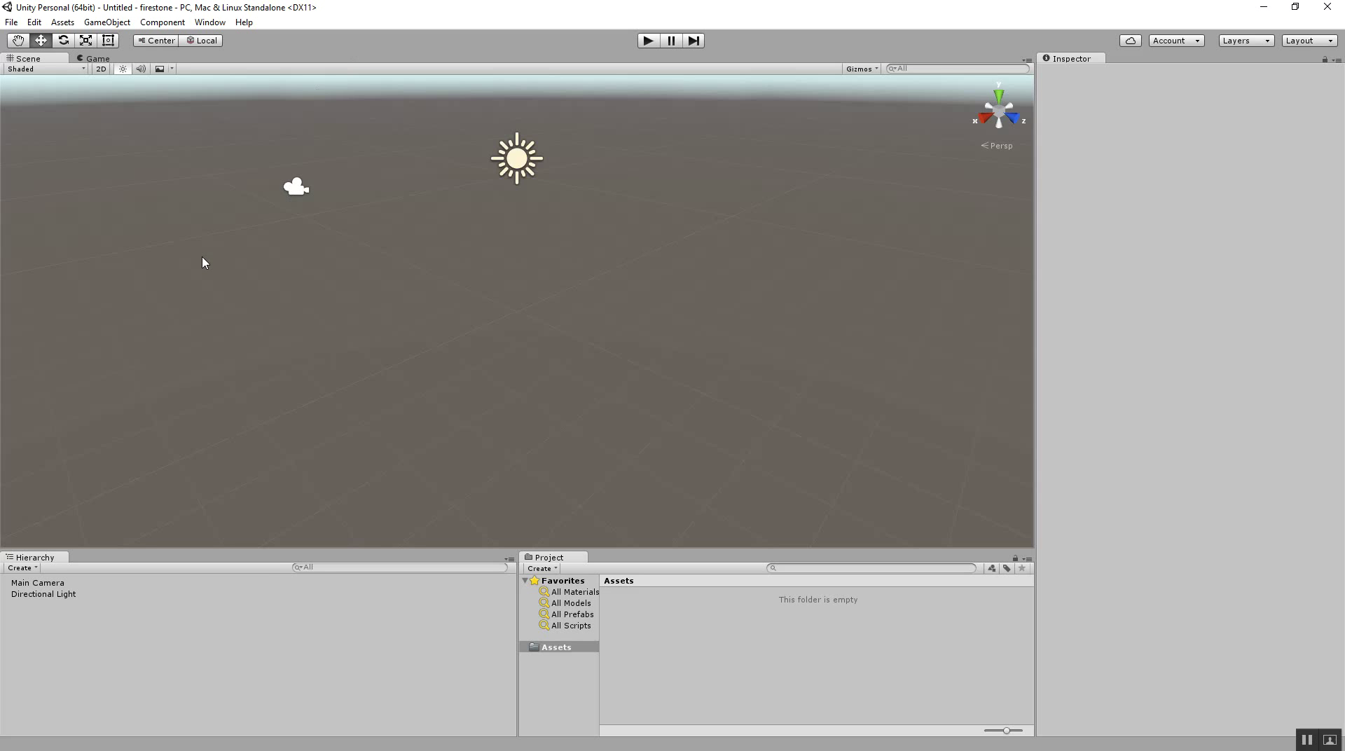
Switch the editor window layout to Wide.
left_click(1314, 48)
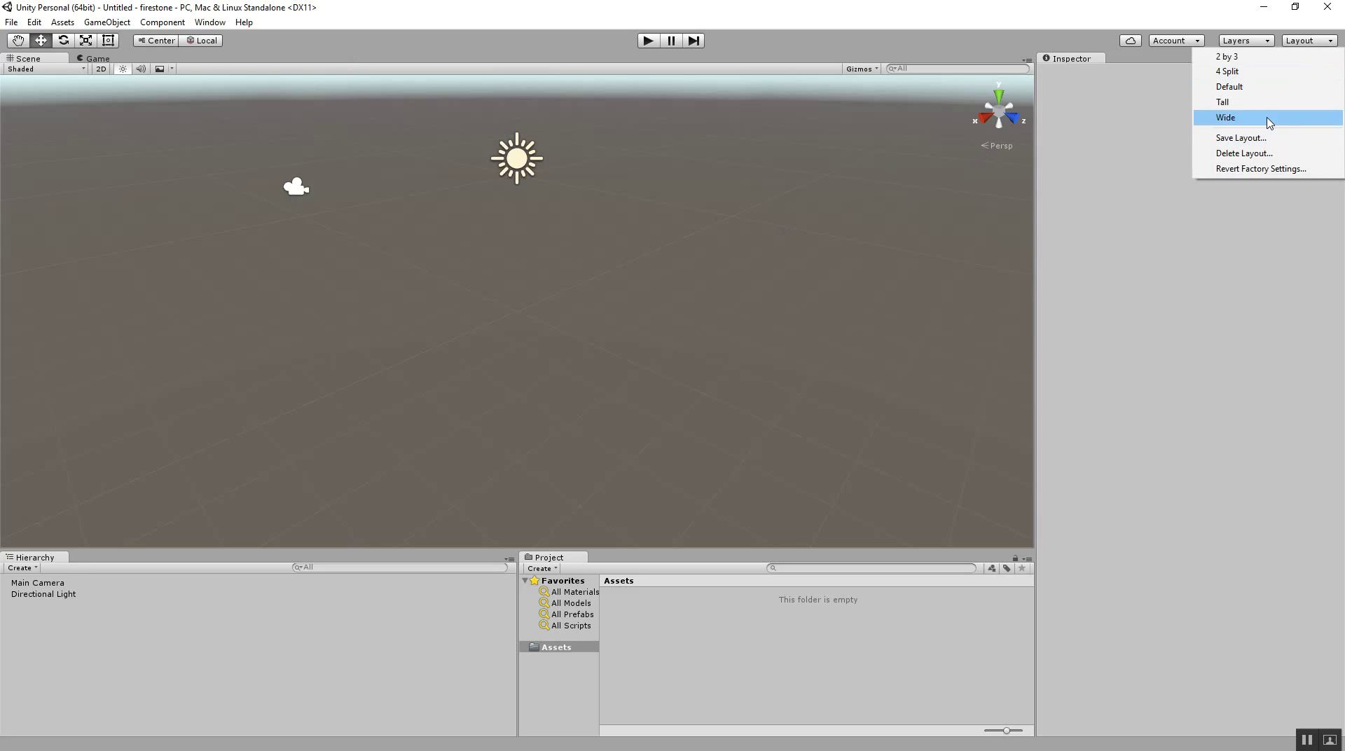
left_click(1321, 42)
left_click(1320, 42)
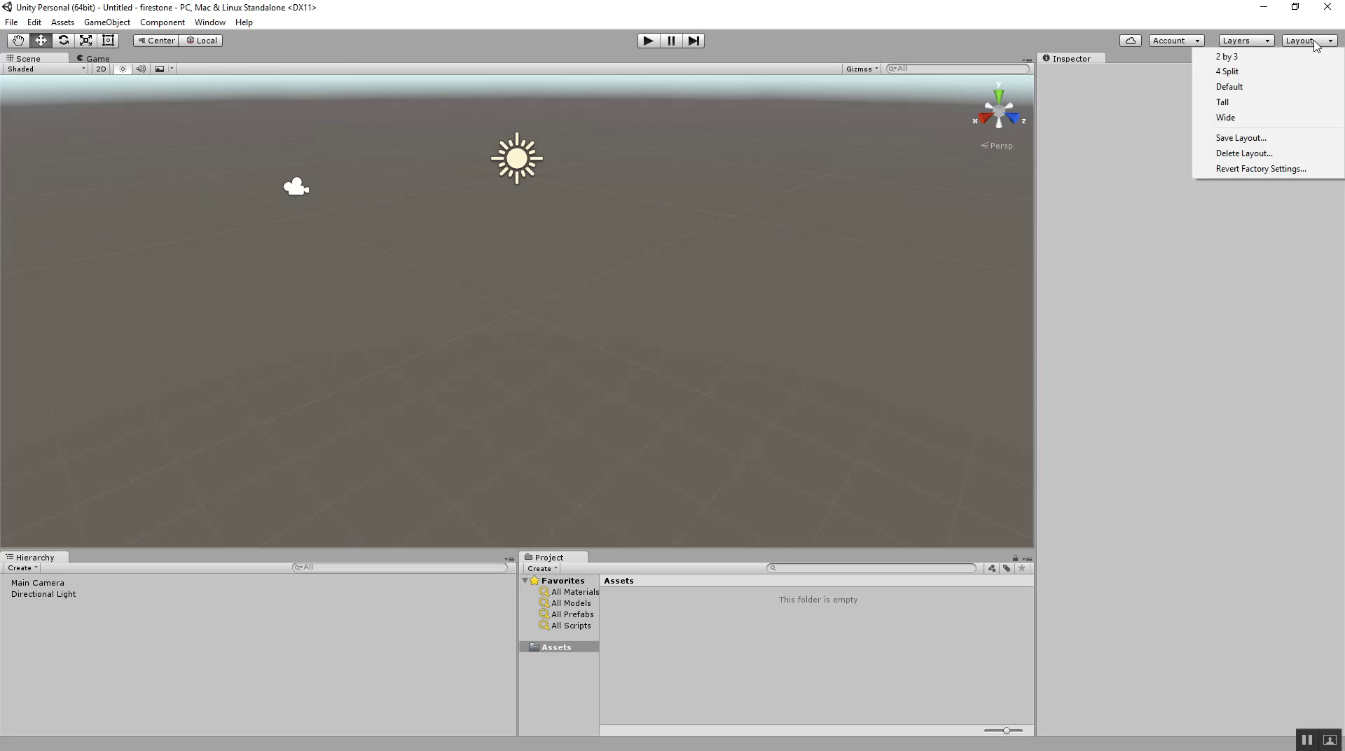
left_click(1284, 118)
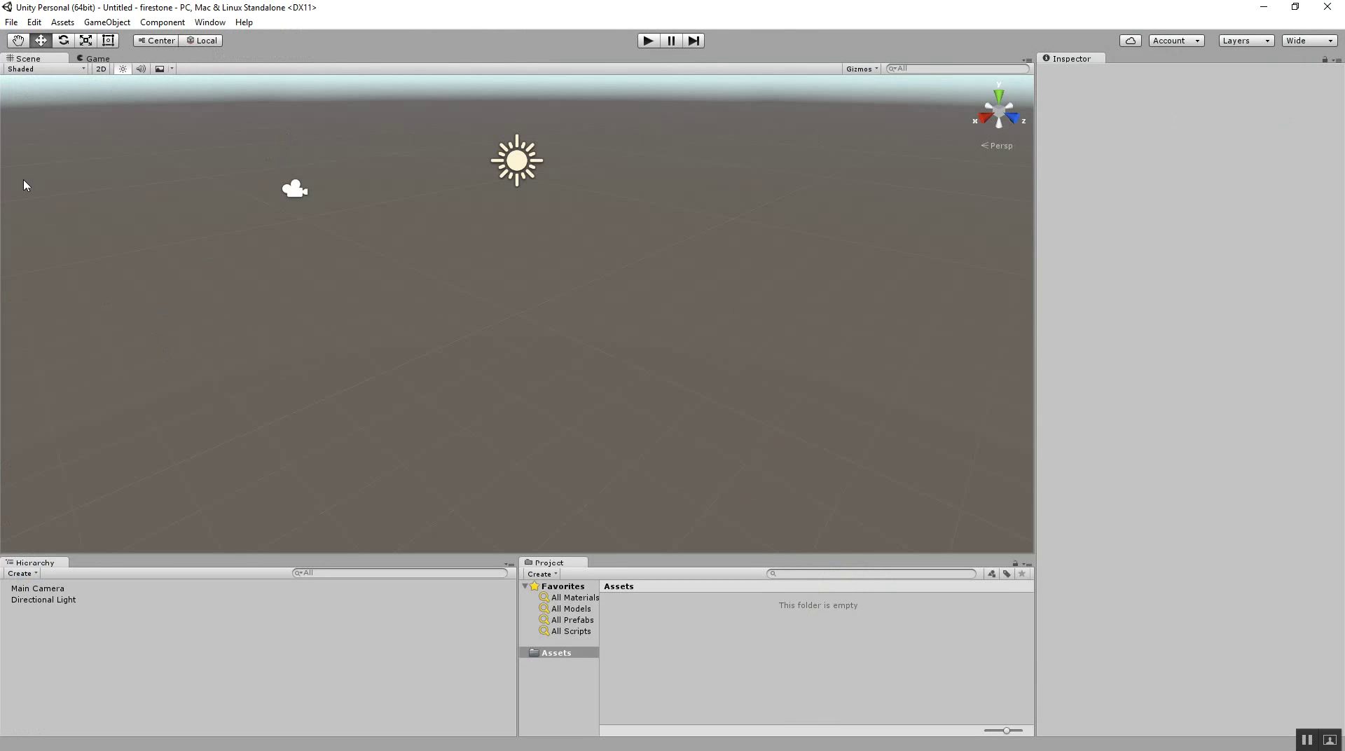
Open the CFtutorial custom package for import from the "assets unity 5" > "Course Forge" folder on the Windows 7 (E:) drive.
left_click(33, 22)
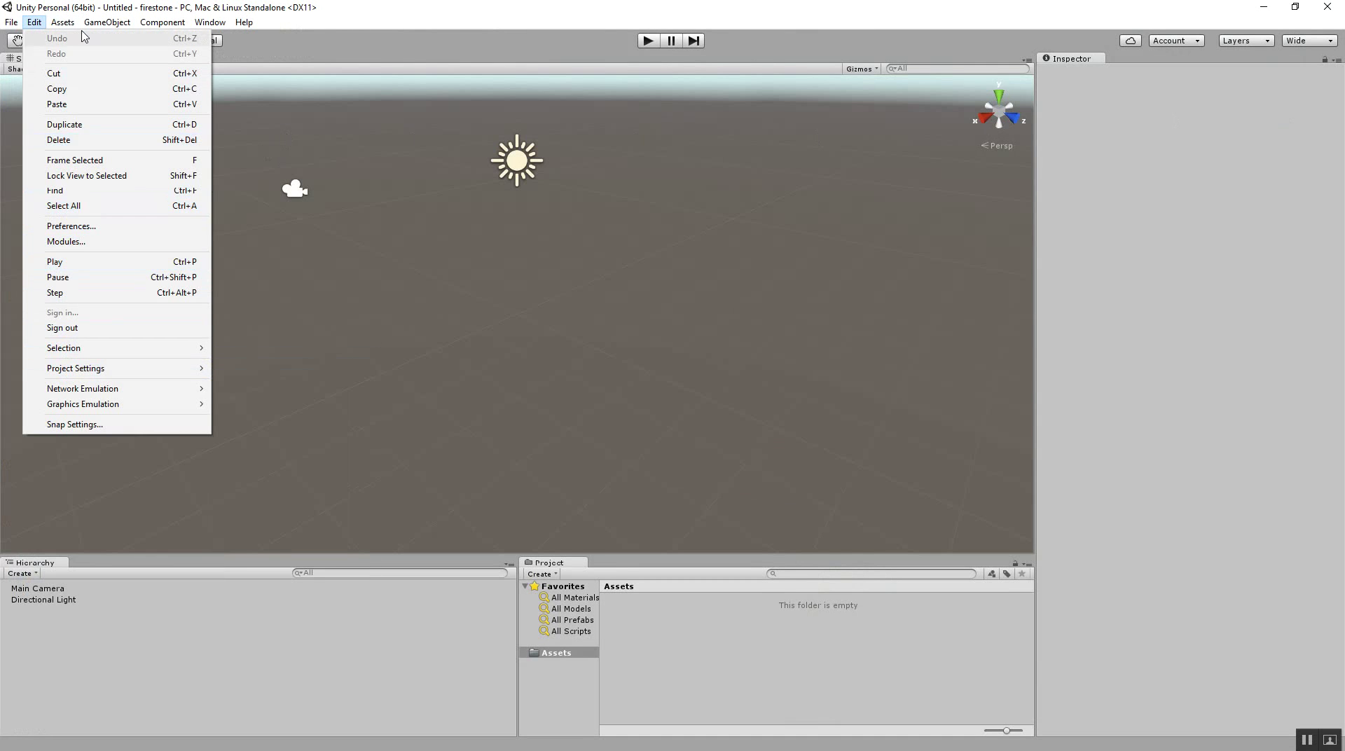
mouse_move(66, 25)
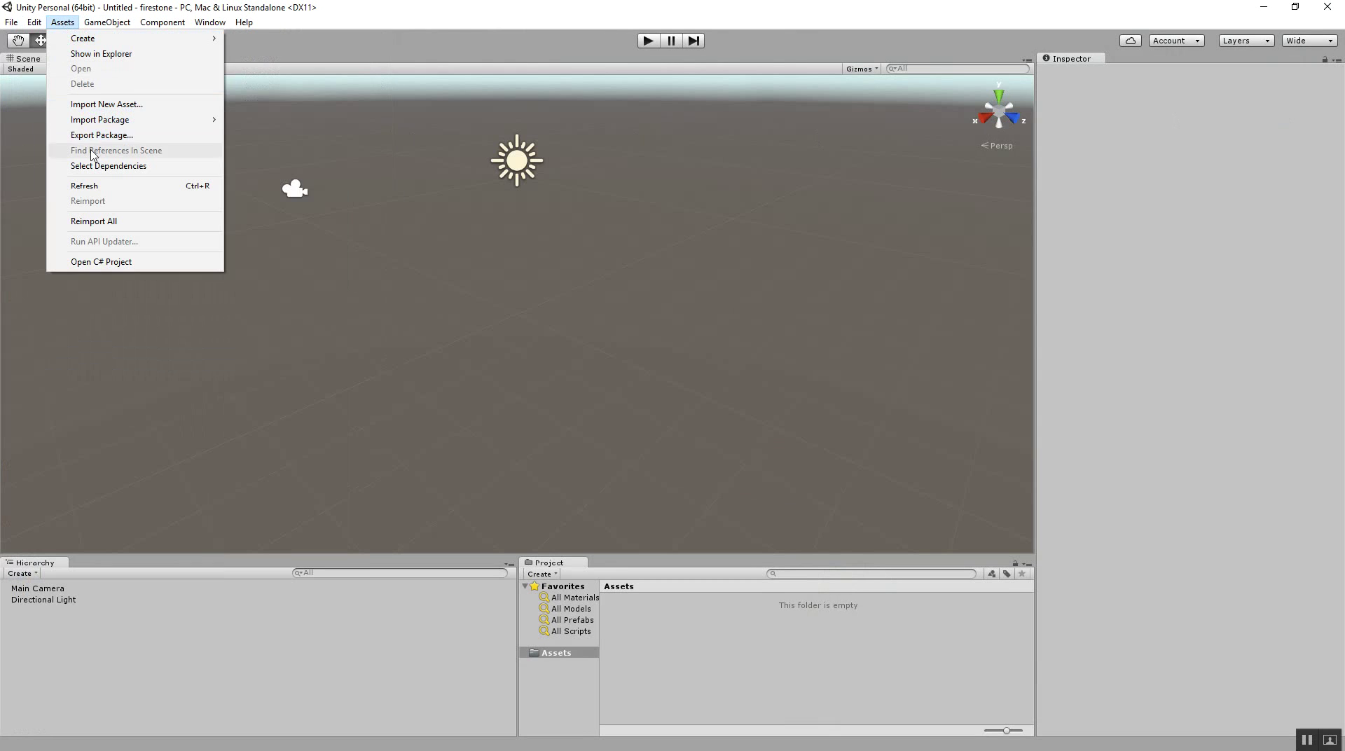
mouse_move(93, 117)
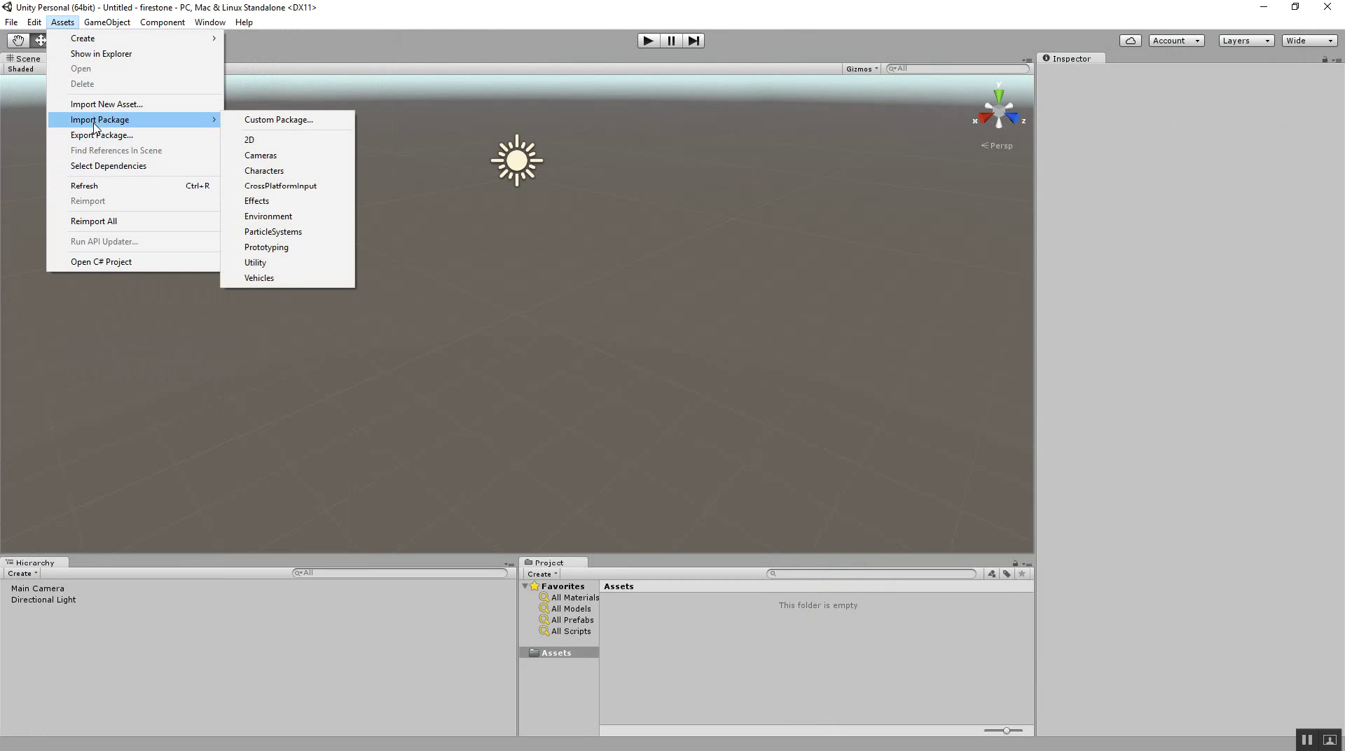
left_click(258, 113)
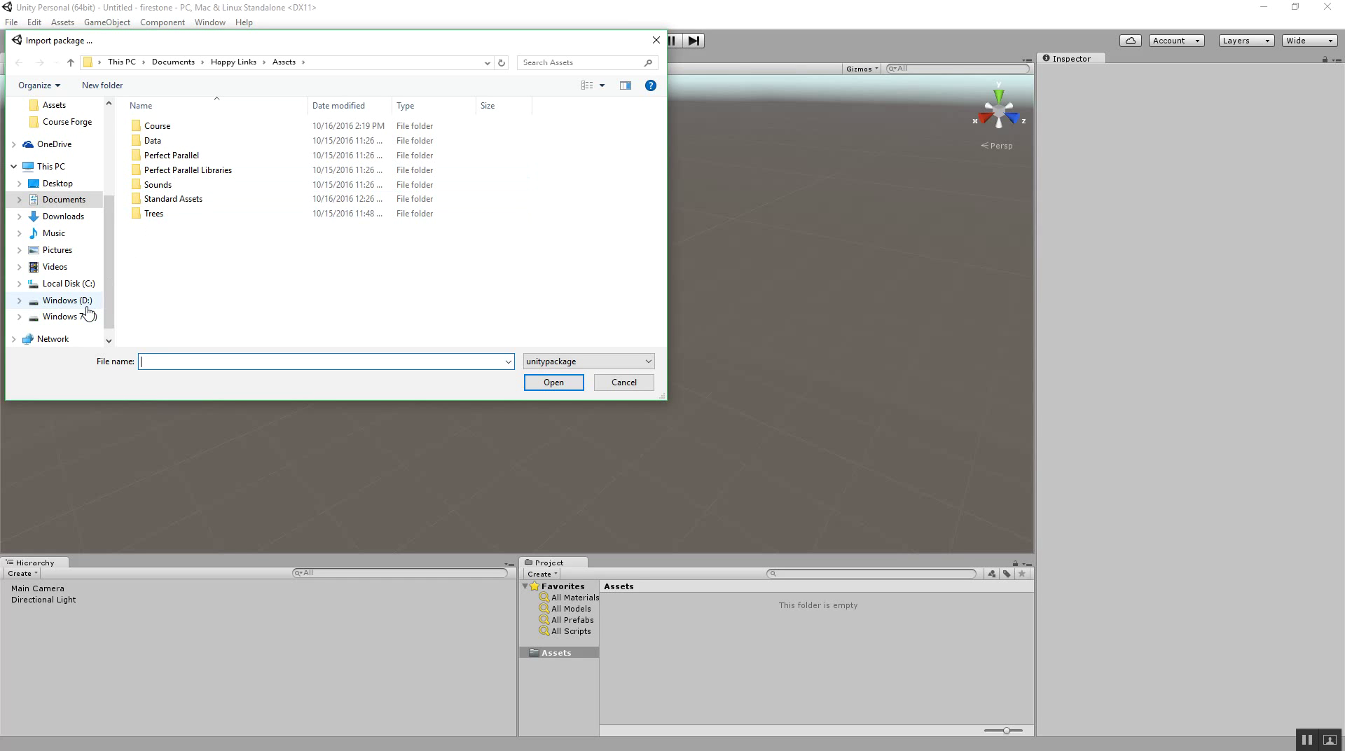
left_click(70, 316)
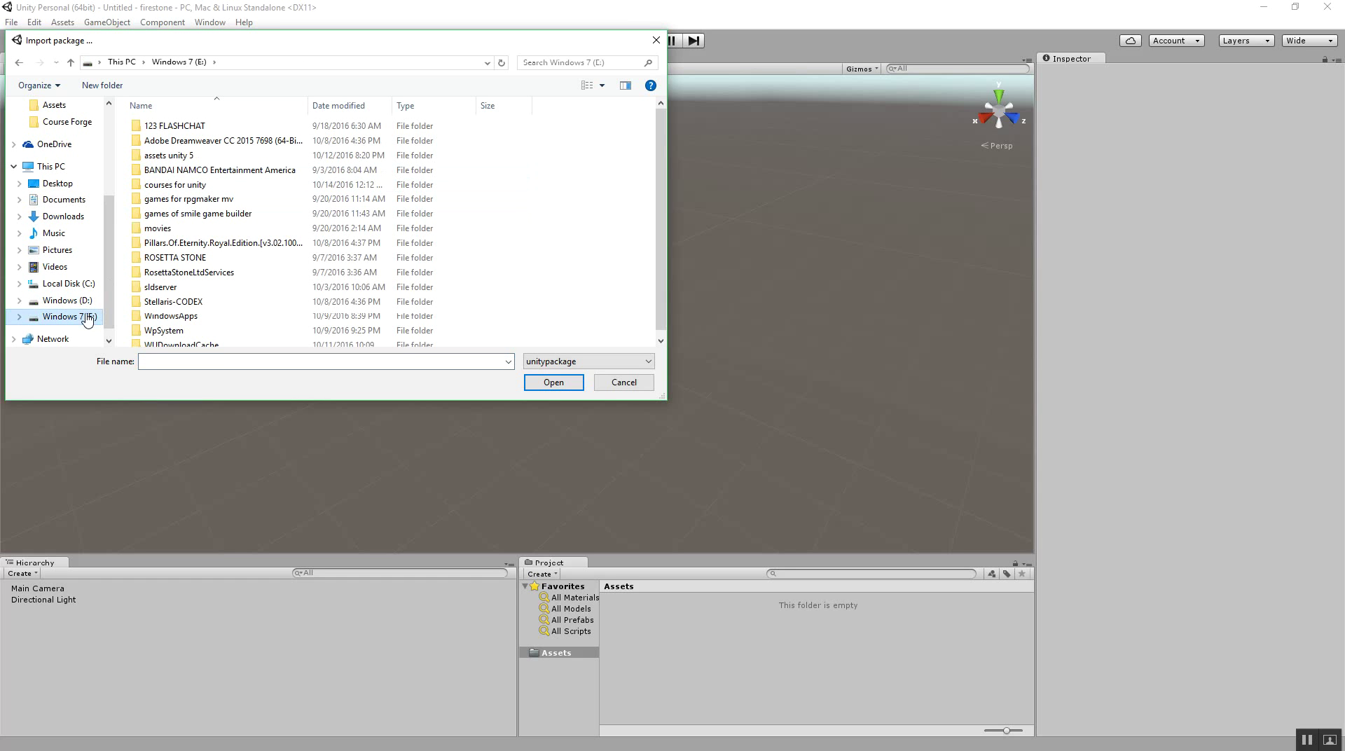
double_click(196, 155)
double_click(189, 128)
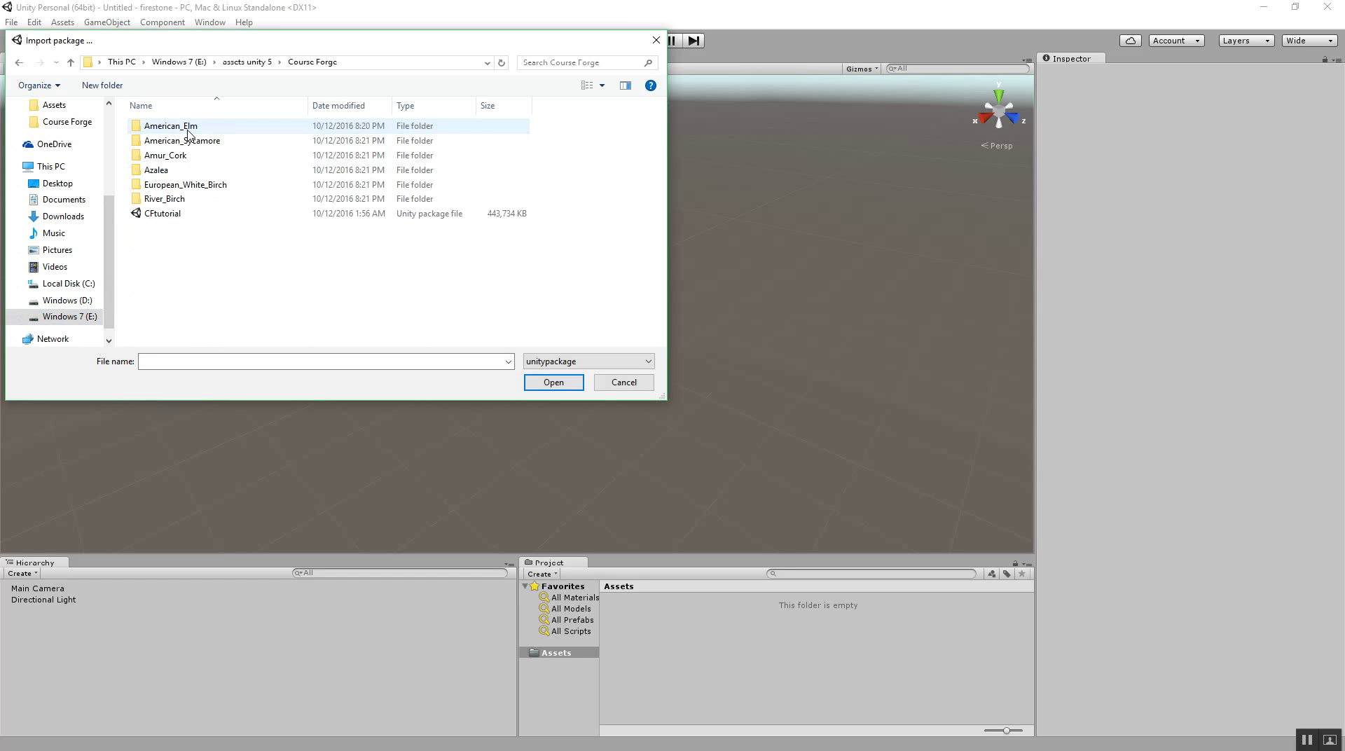
double_click(163, 214)
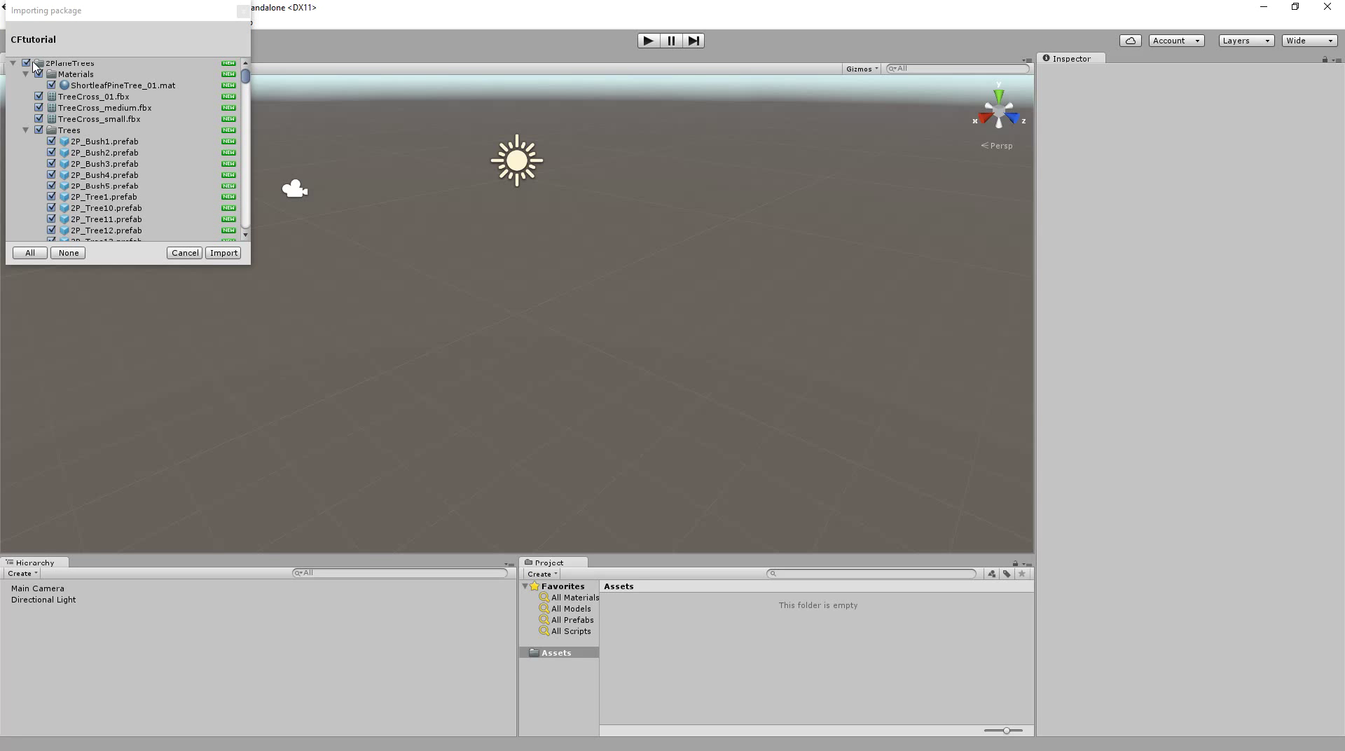
Exclude the 2PlaneTrees and Conifer folders from the CFtutorial package and import the remaining assets.
left_click(27, 63)
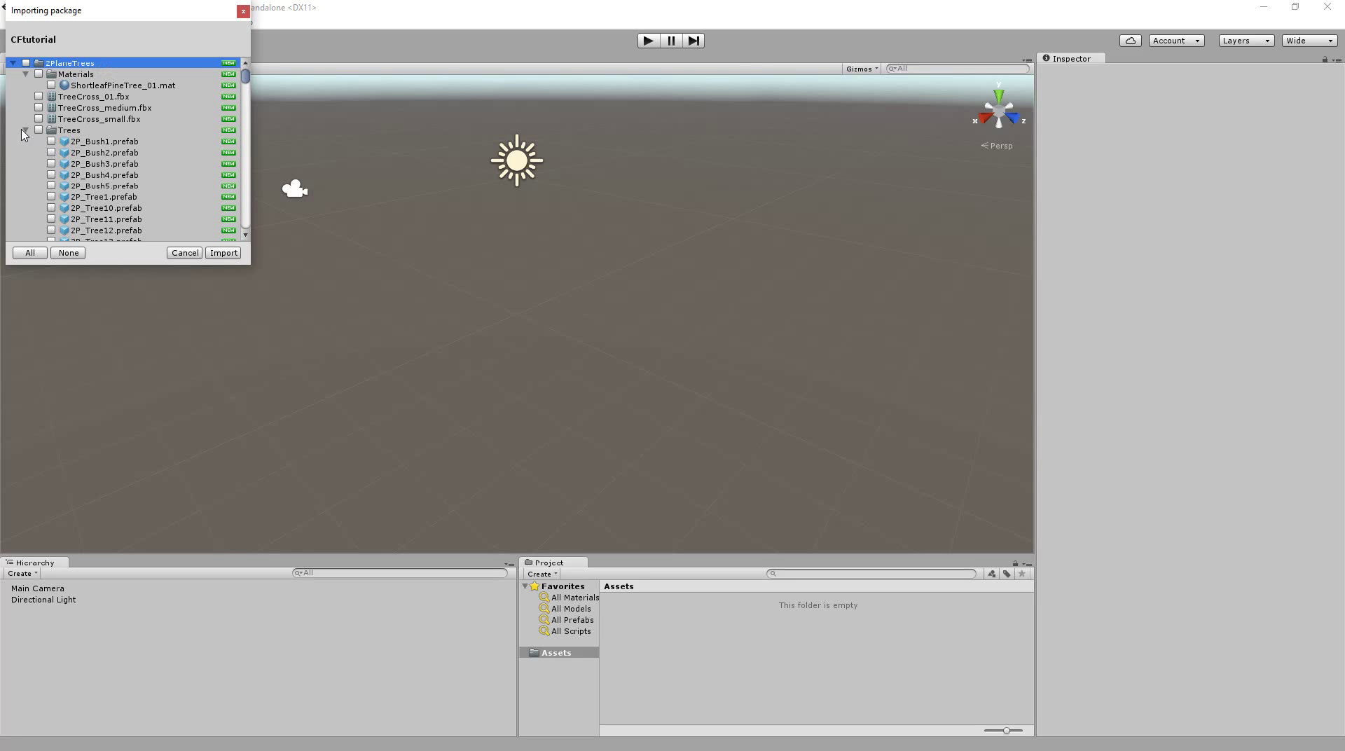
left_click(27, 74)
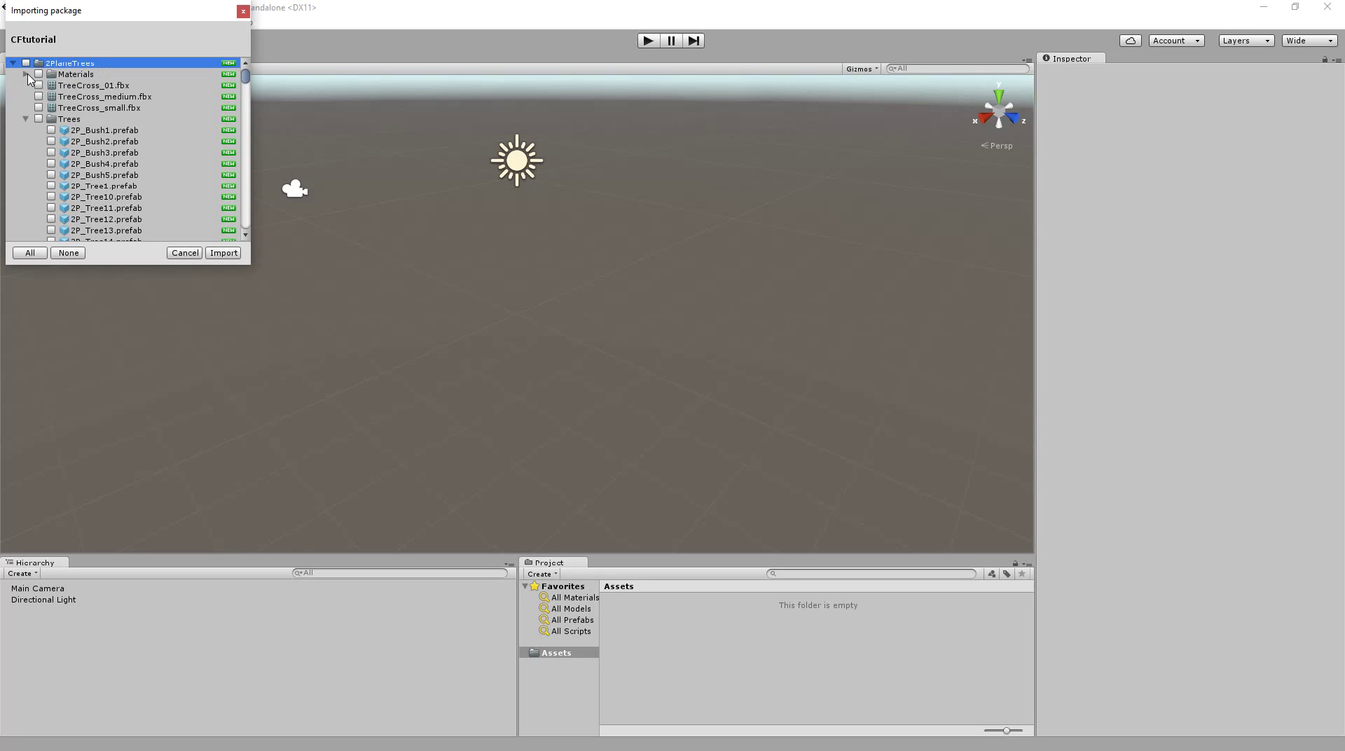
left_click(25, 119)
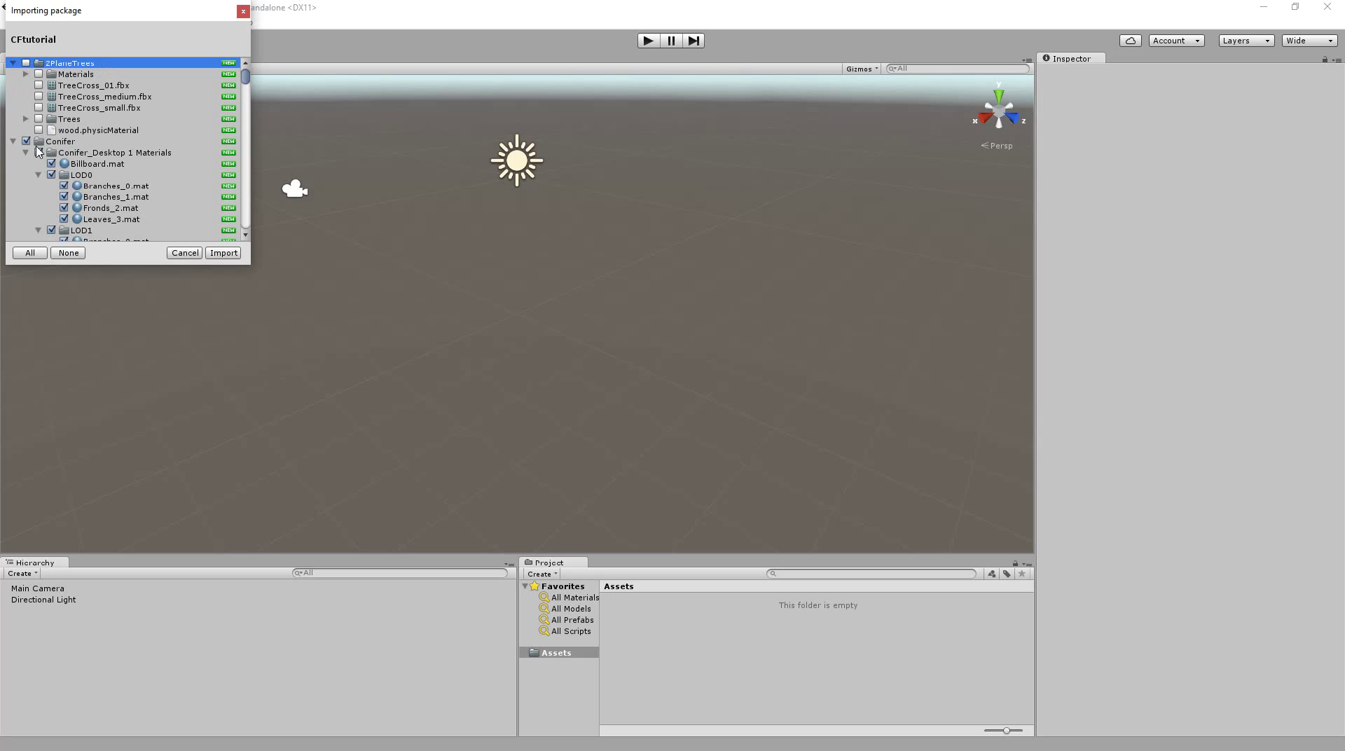
left_click(26, 141)
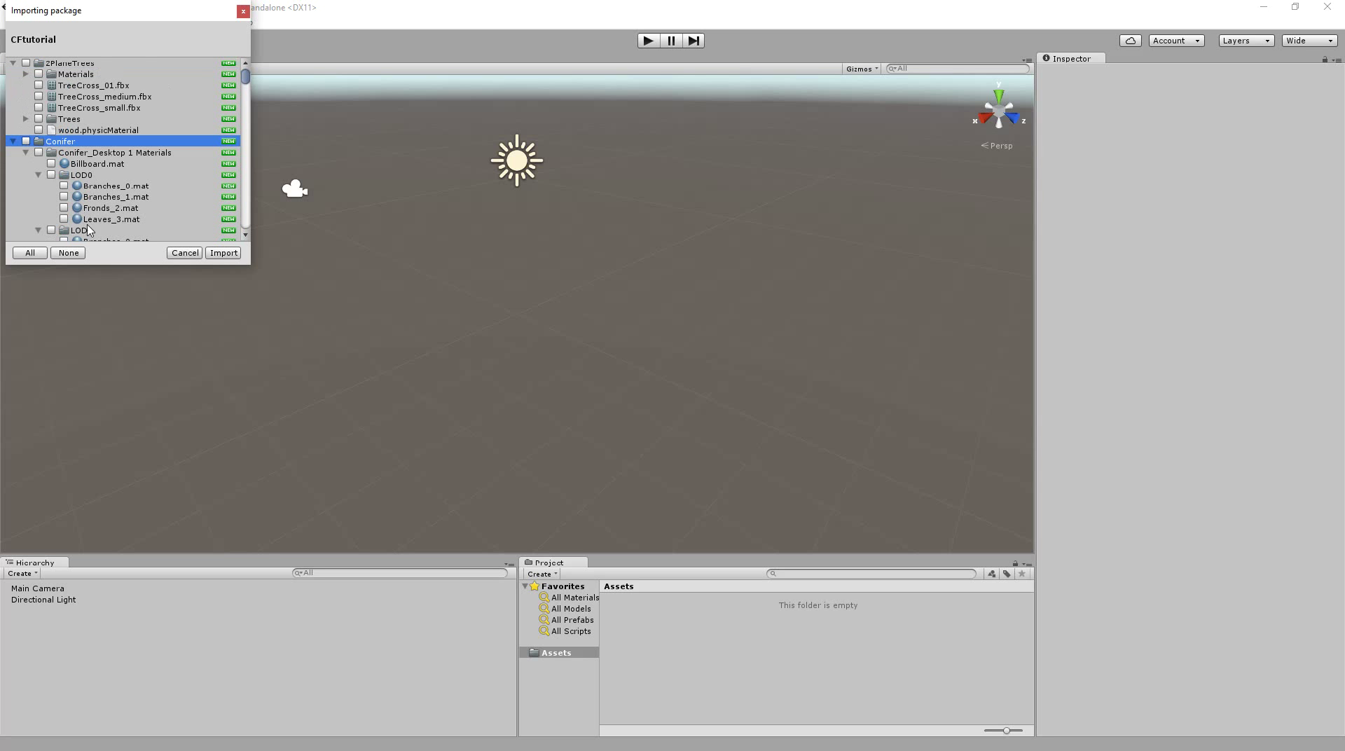
scroll(91, 231, "down", 3)
scroll(99, 232, "up", 3)
left_click(13, 144)
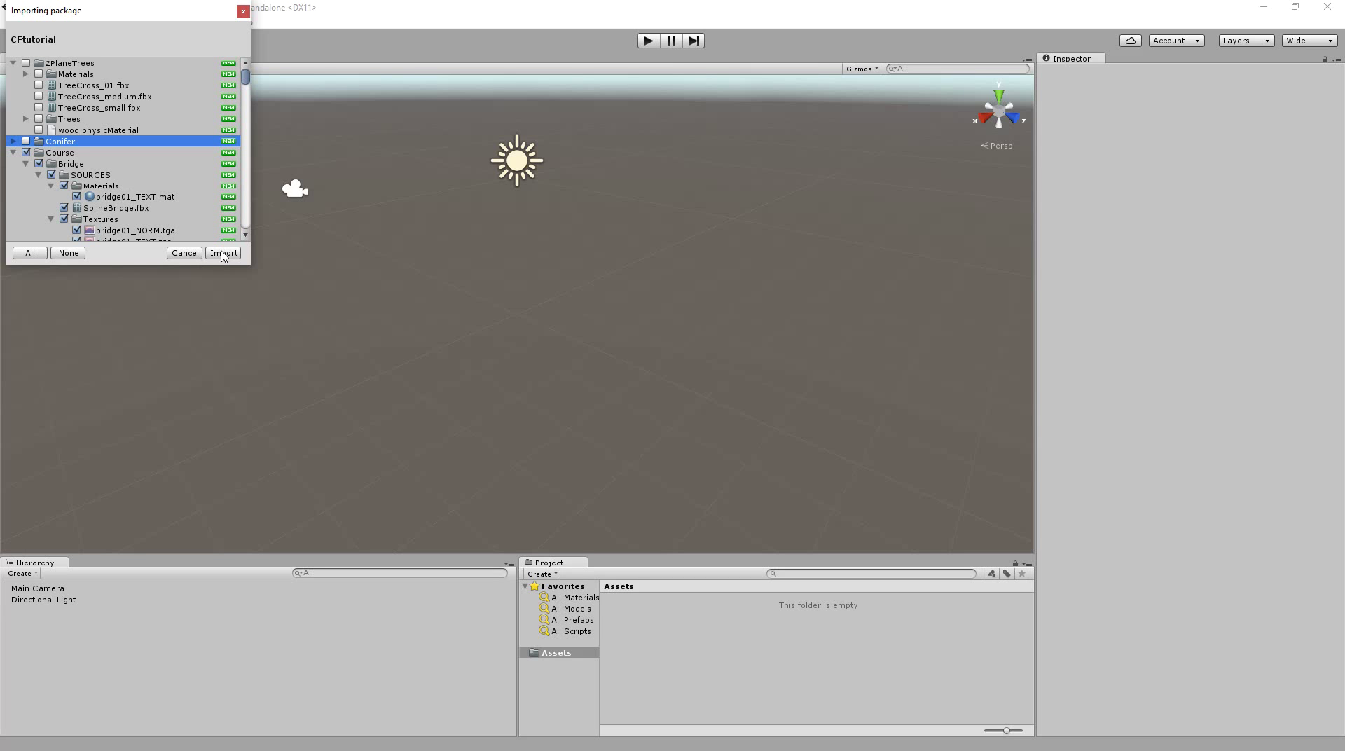
left_click(224, 254)
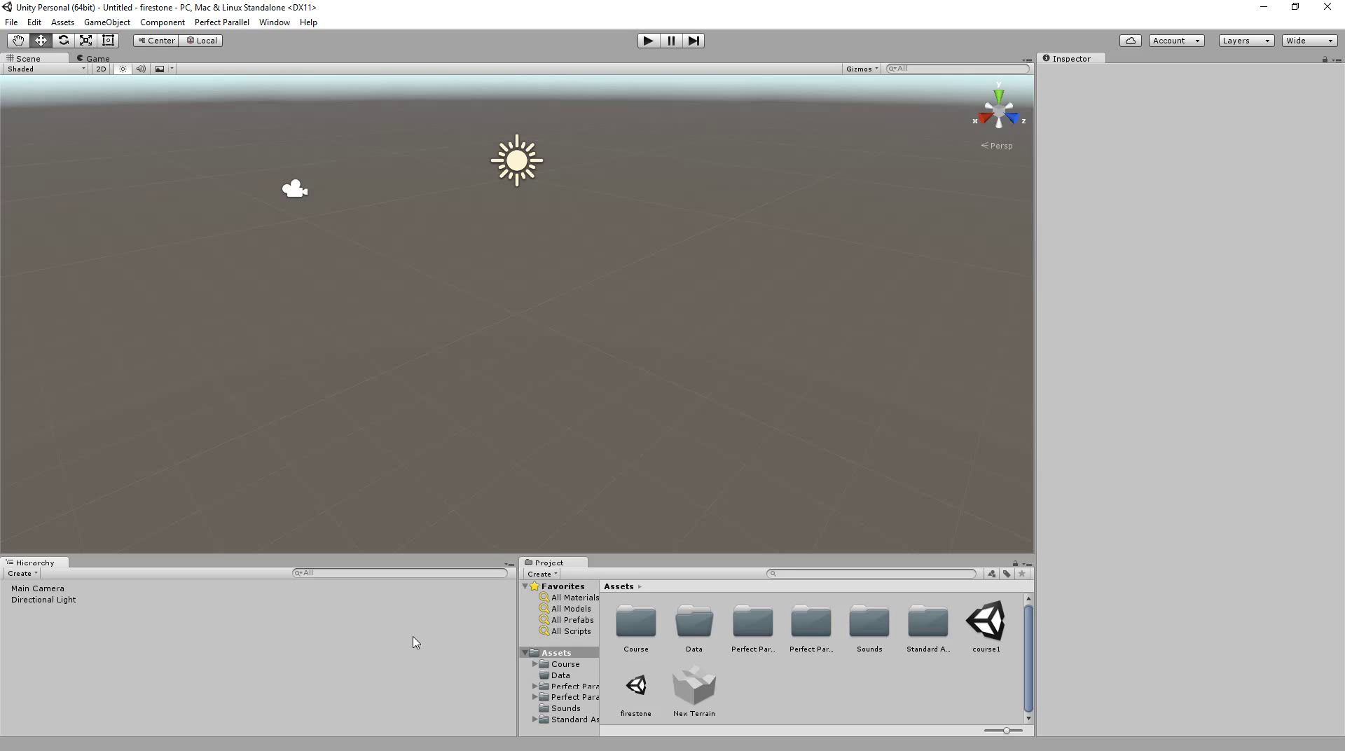
Show the project's Assets folder in File Explorer.
left_click(564, 653)
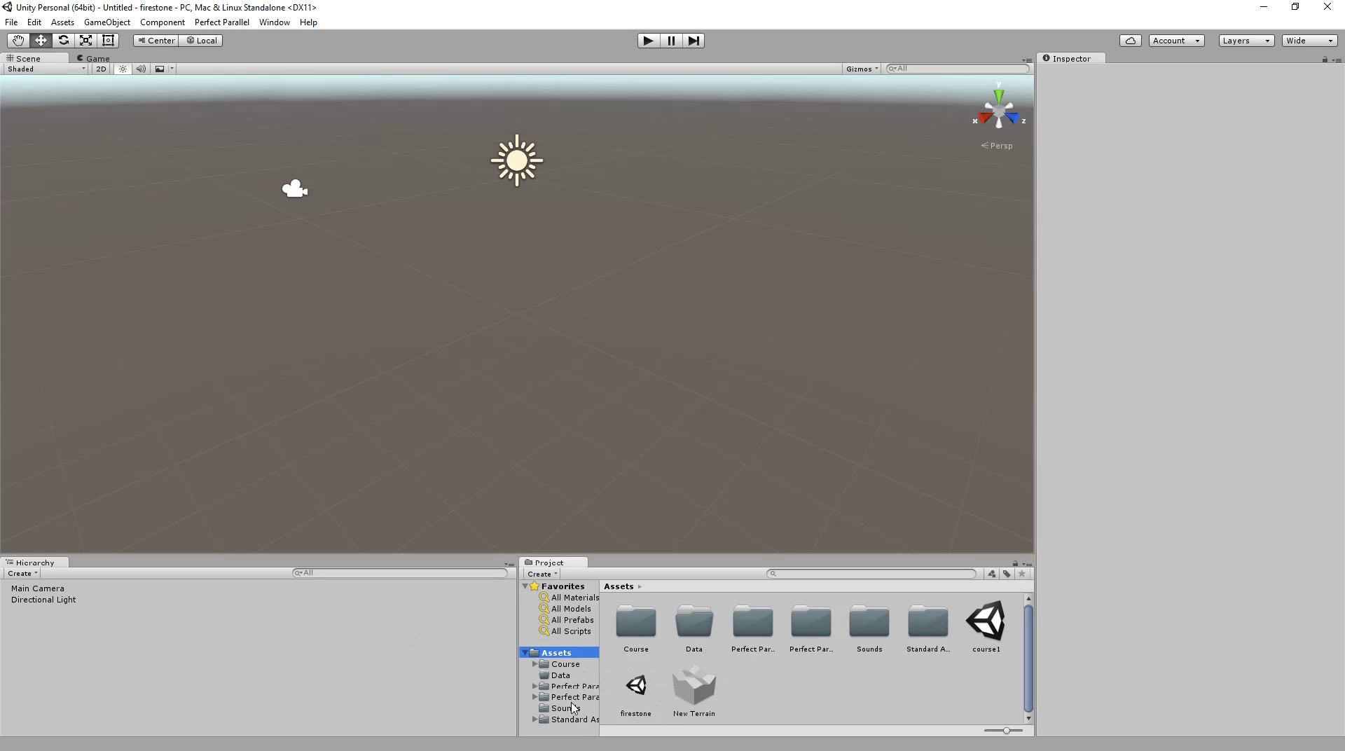
right_click(777, 702)
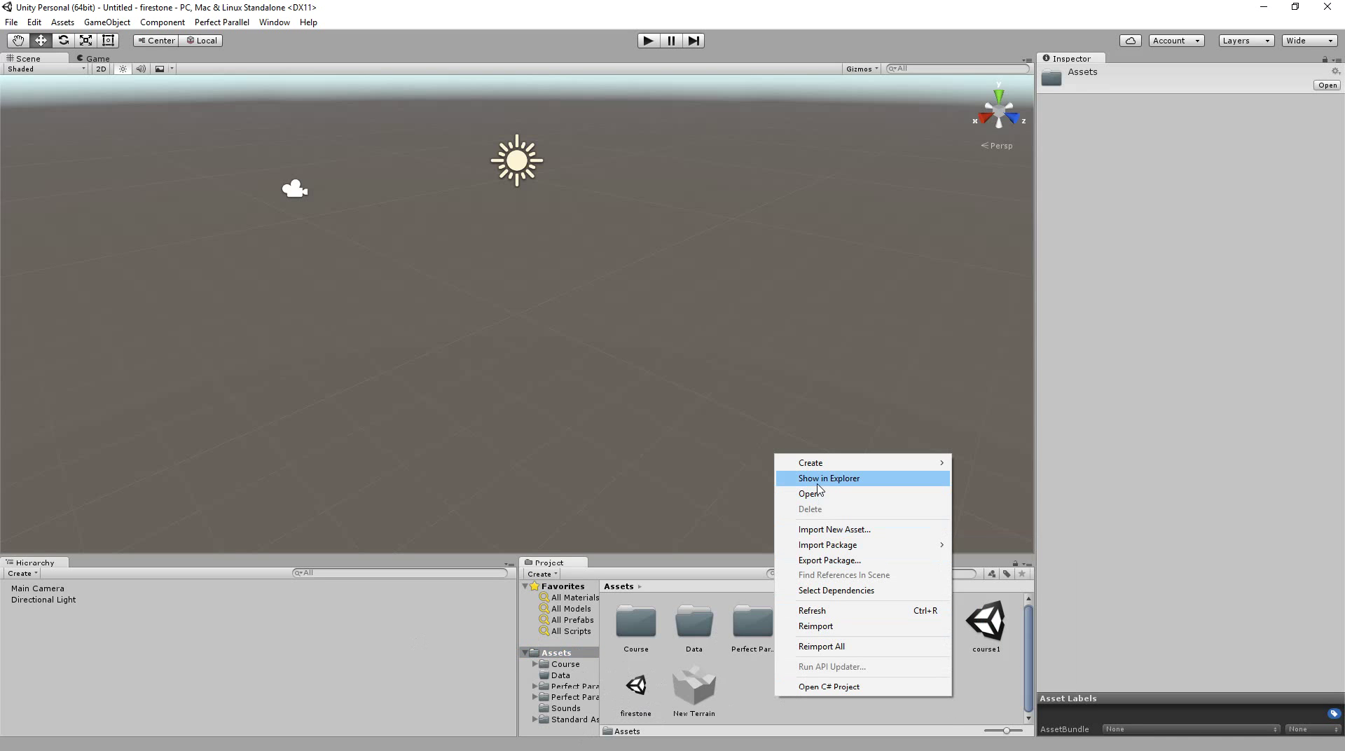
left_click(774, 705)
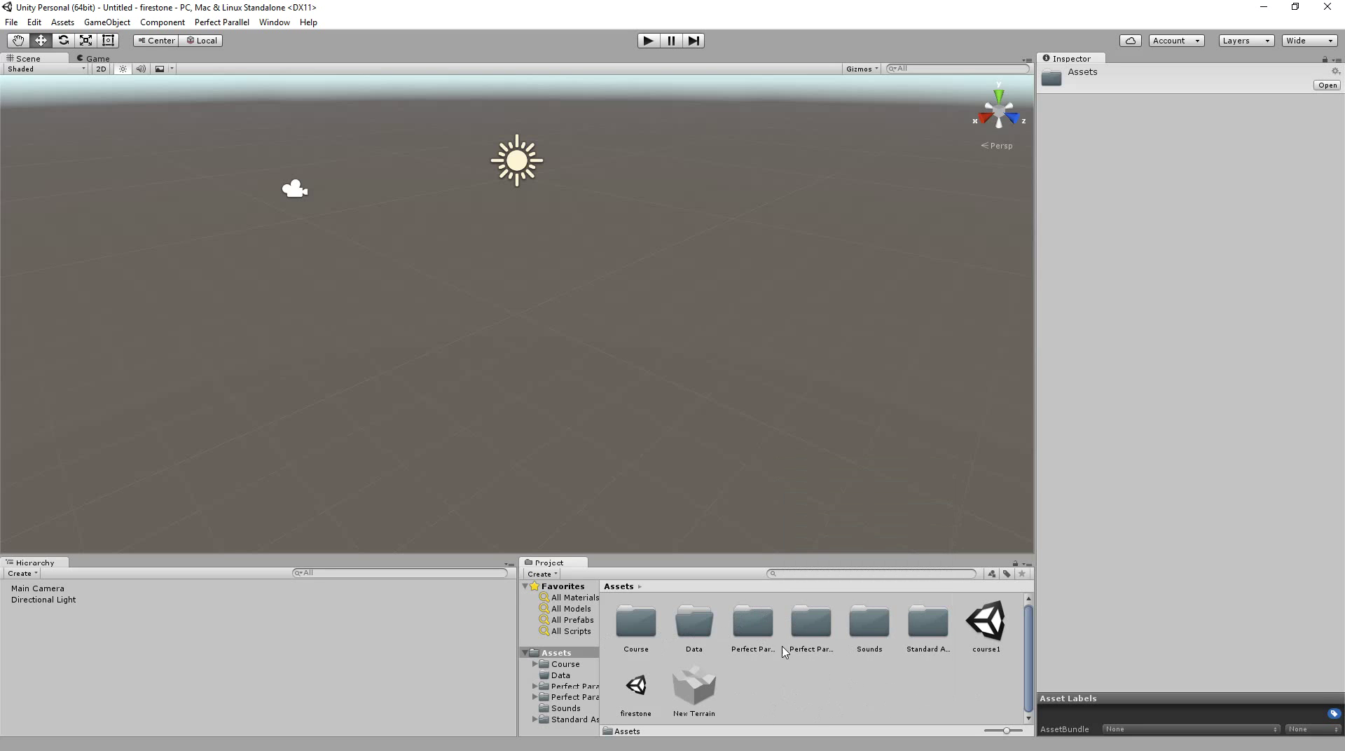
right_click(808, 701)
left_click(869, 480)
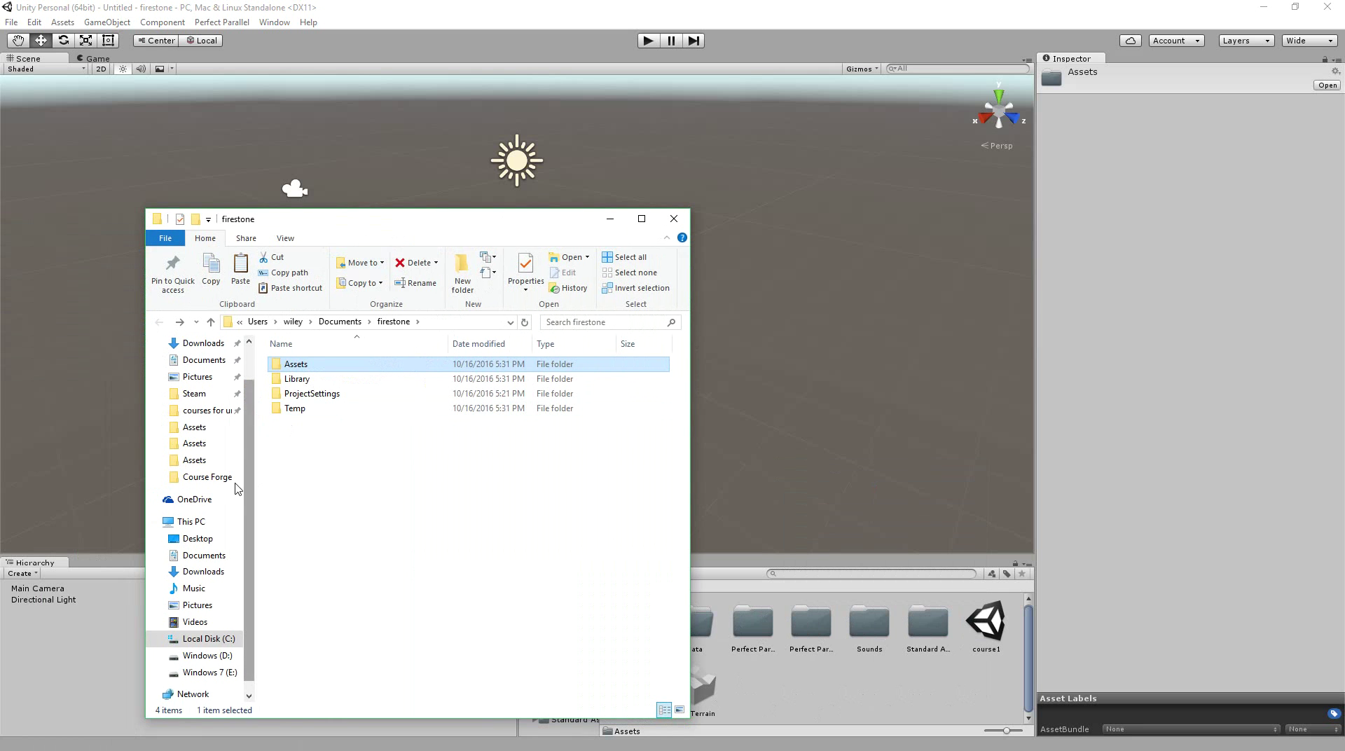
Browse the course packages in the "courses for unity" folder, then return to the firestone project folder.
left_click(206, 416)
scroll(309, 482, "down", 10)
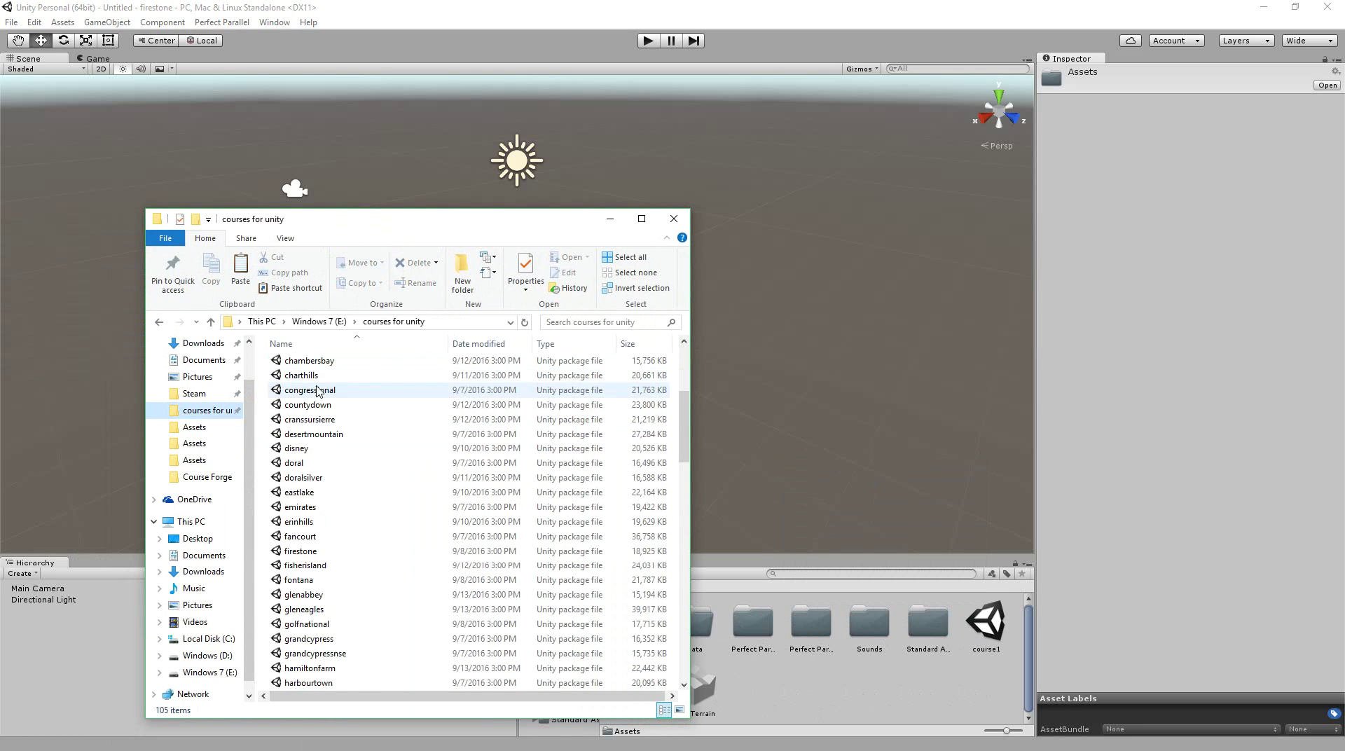
scroll(308, 482, "up", 15)
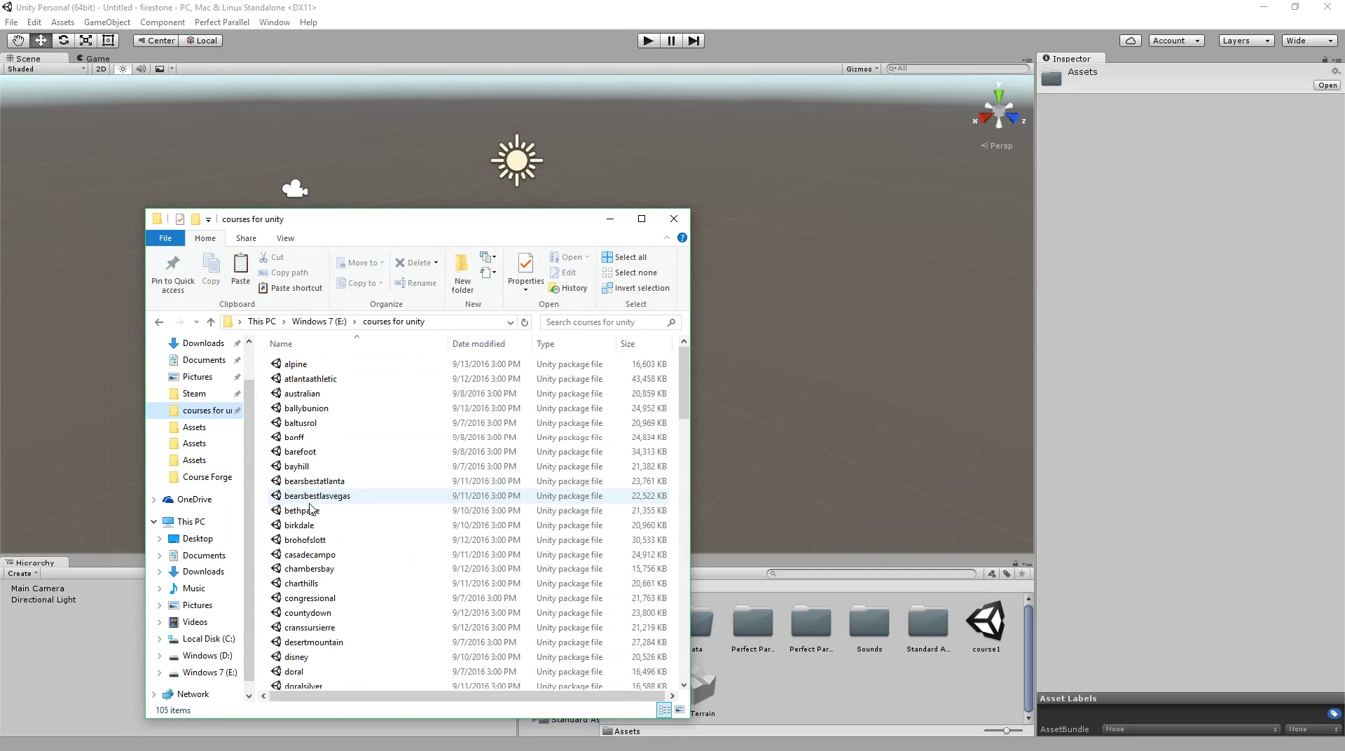
key("alt+Left")
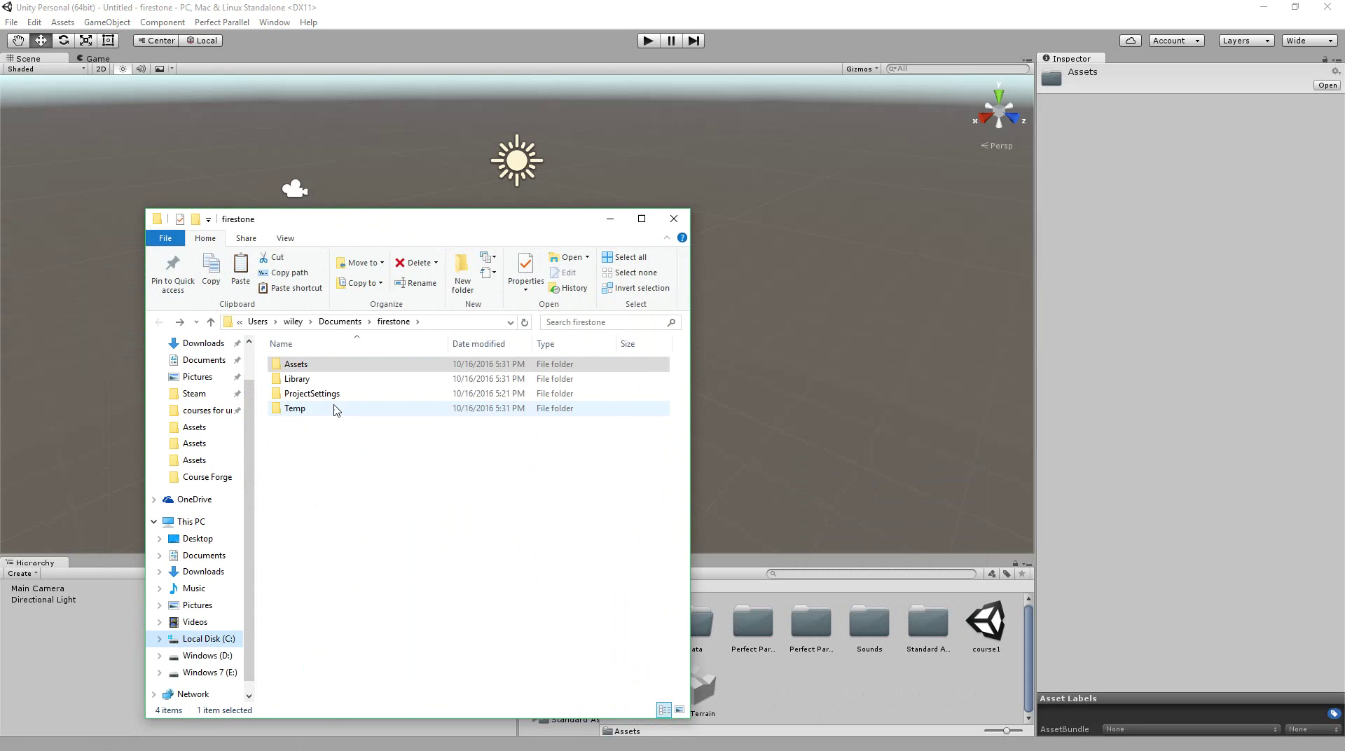
Check the firestone package file inside the project's Assets folder and close File Explorer.
double_click(294, 366)
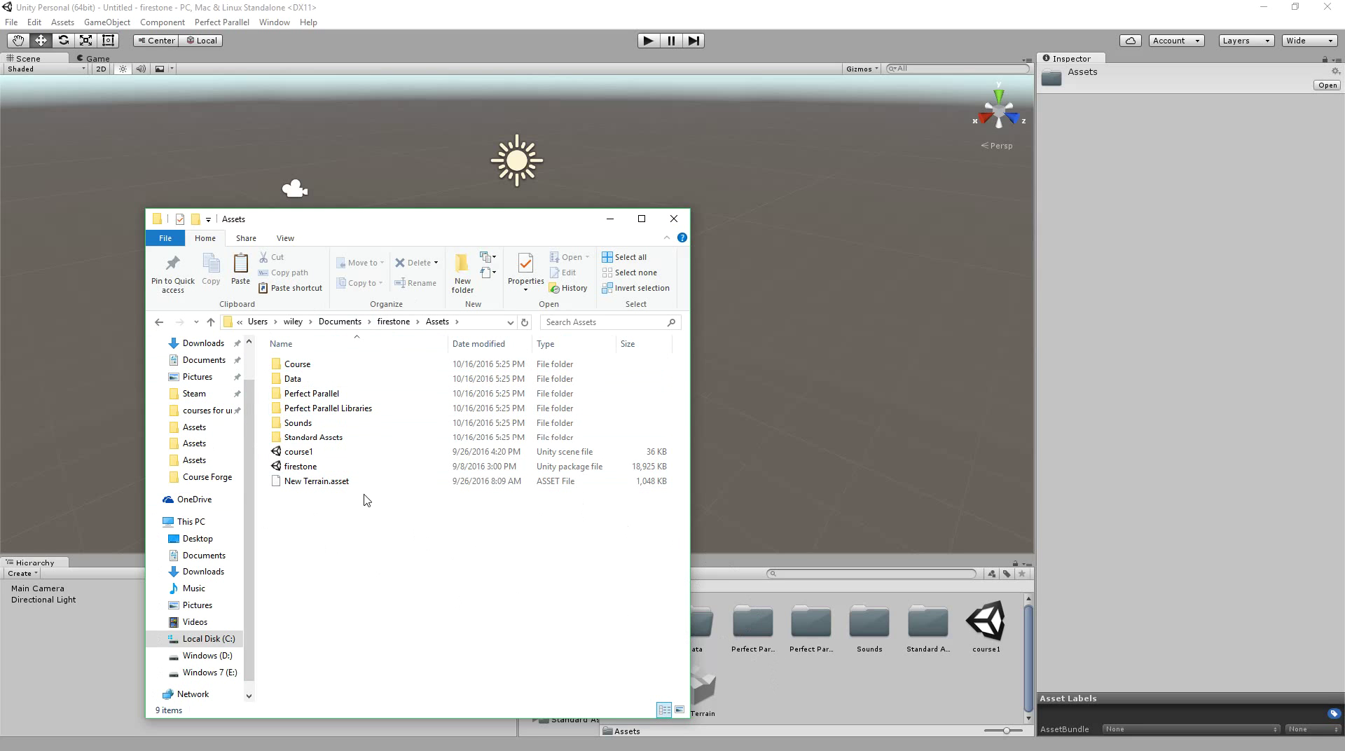
left_click(322, 471)
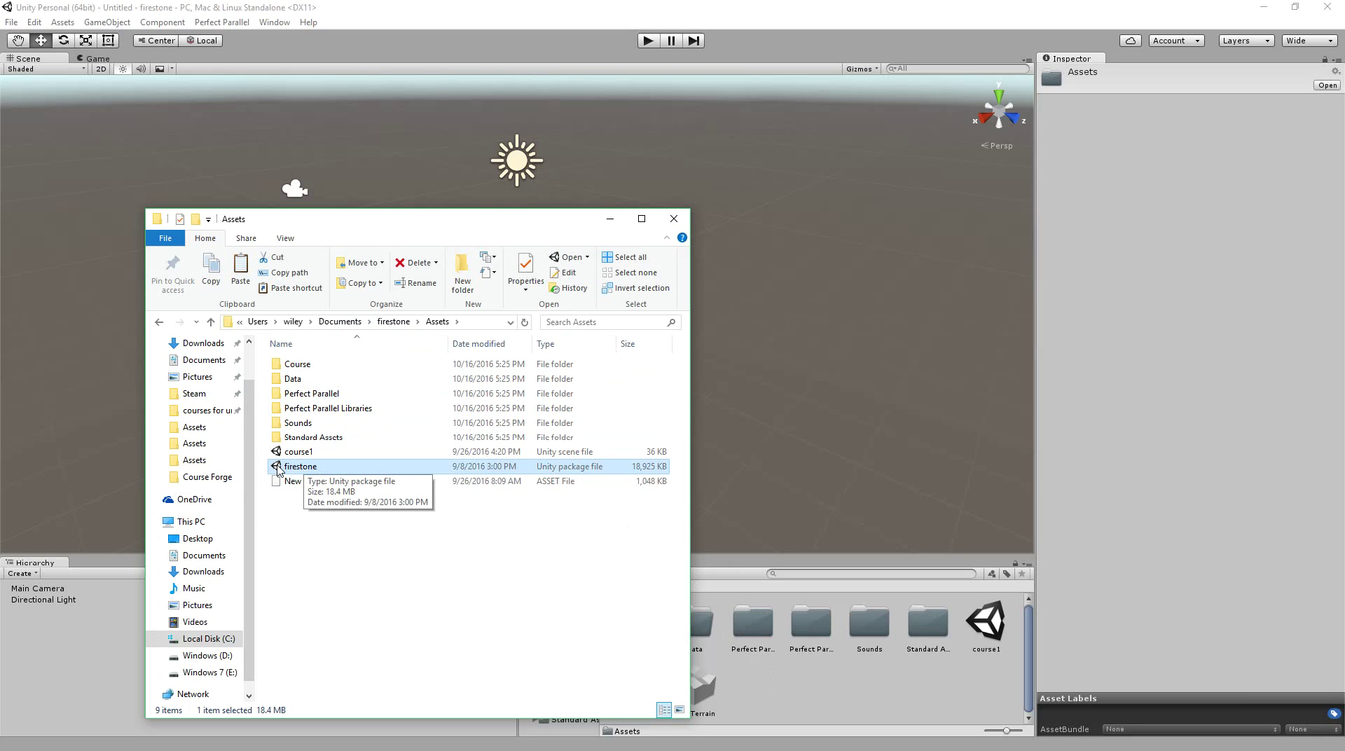
left_click(677, 218)
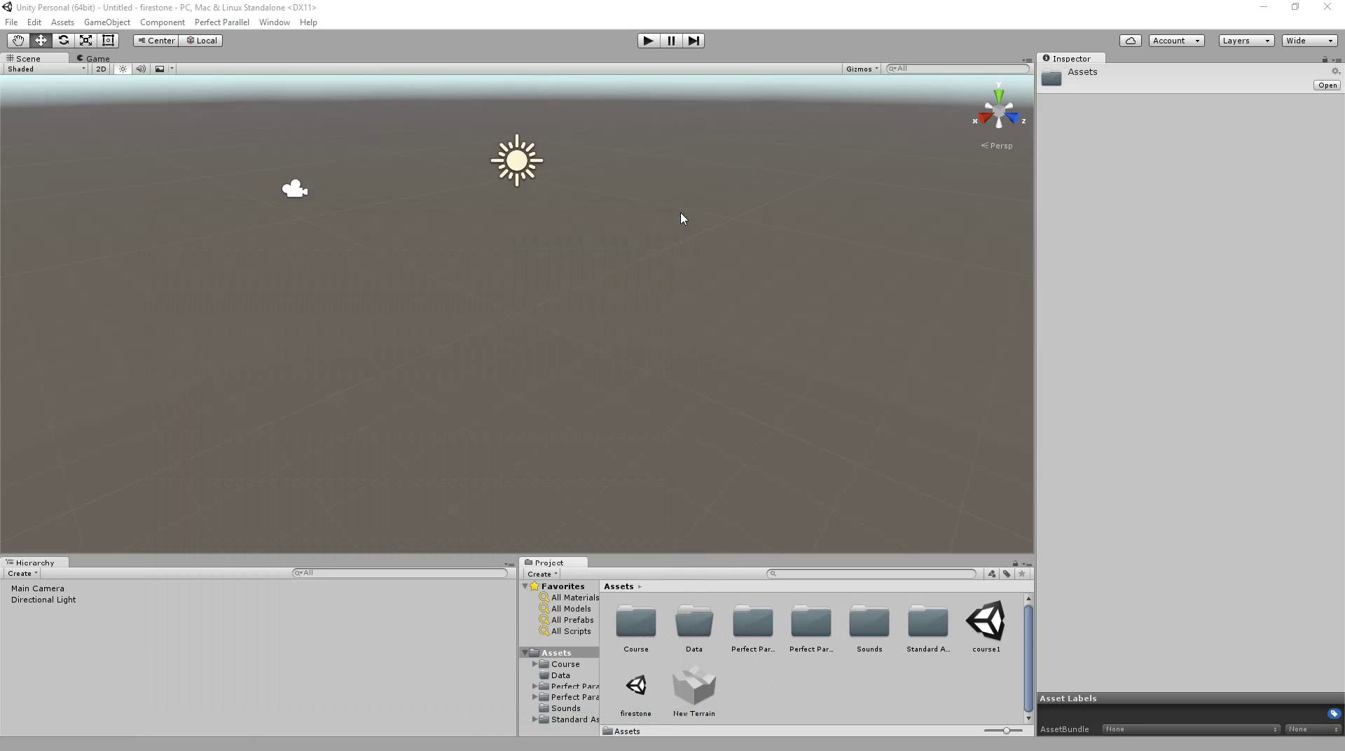
Open the firestone package from the project's Assets folder and import all of its contents.
right_click(637, 683)
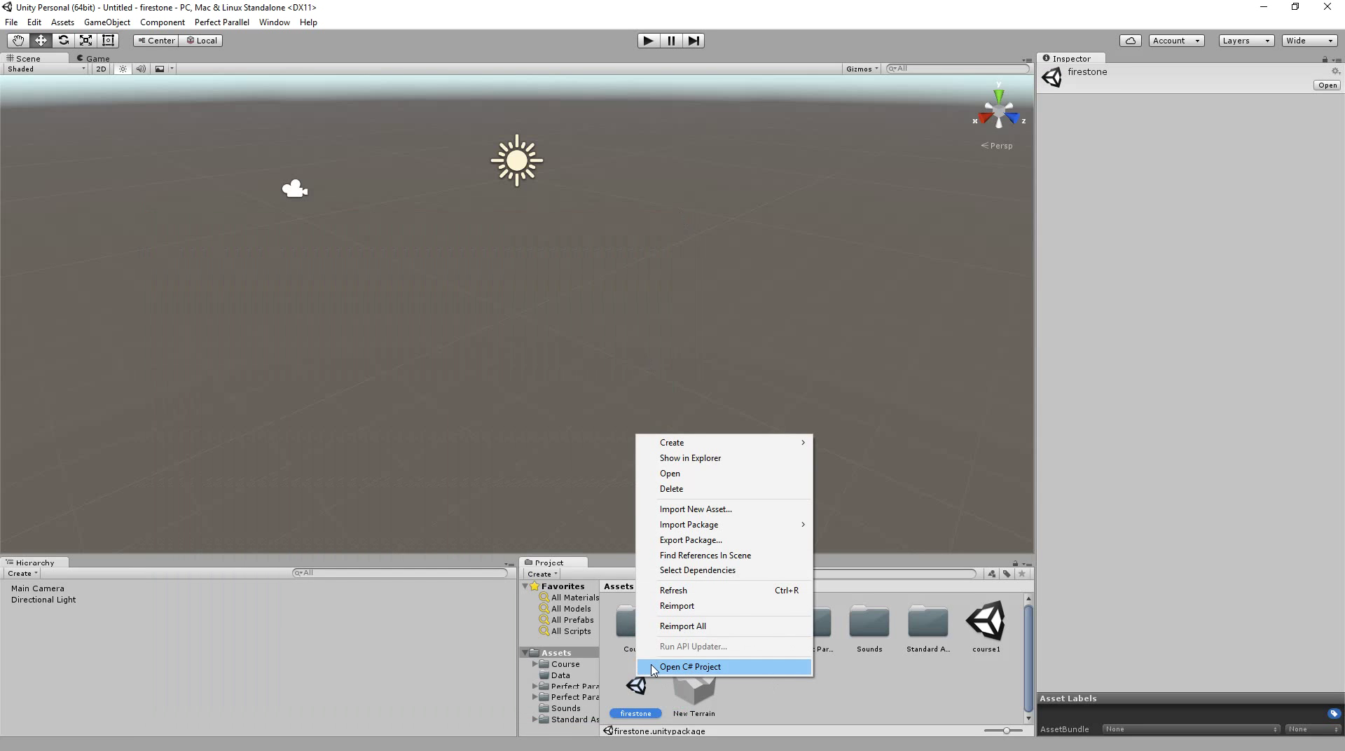
left_click(814, 701)
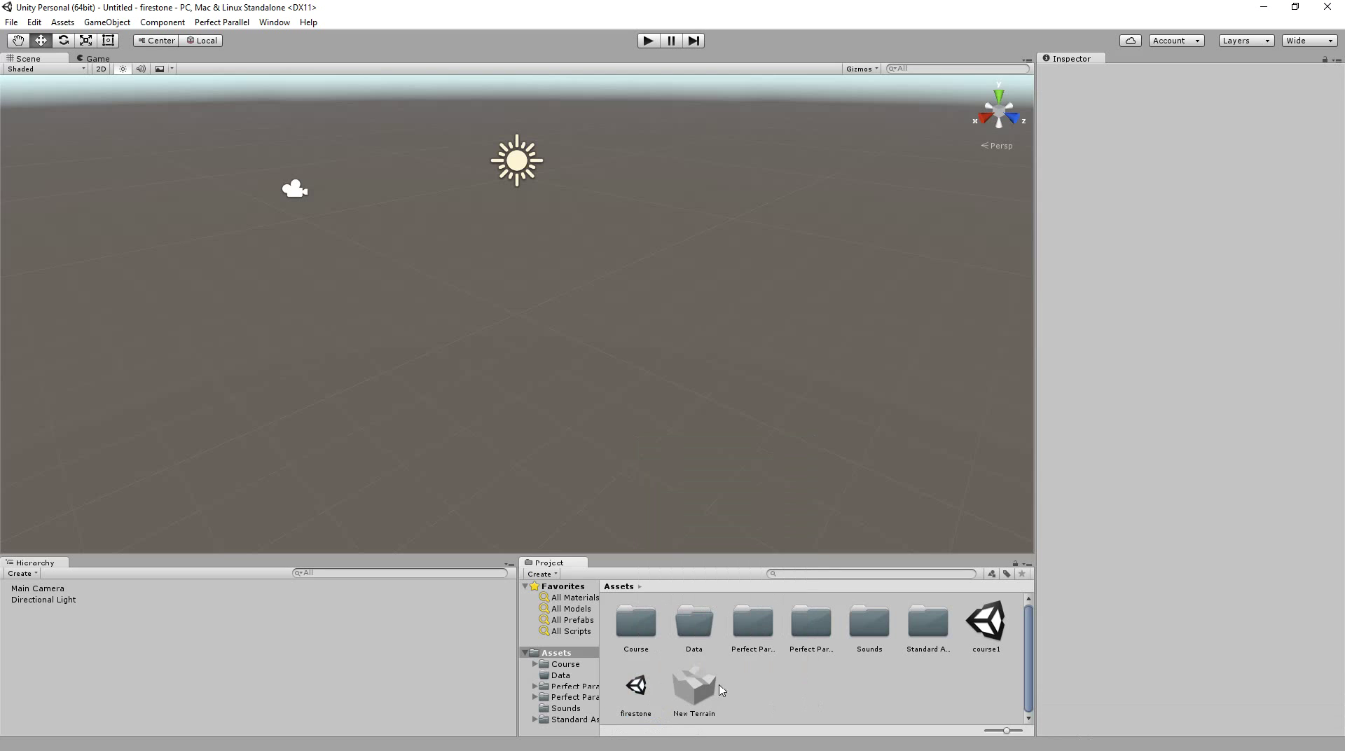
right_click(639, 686)
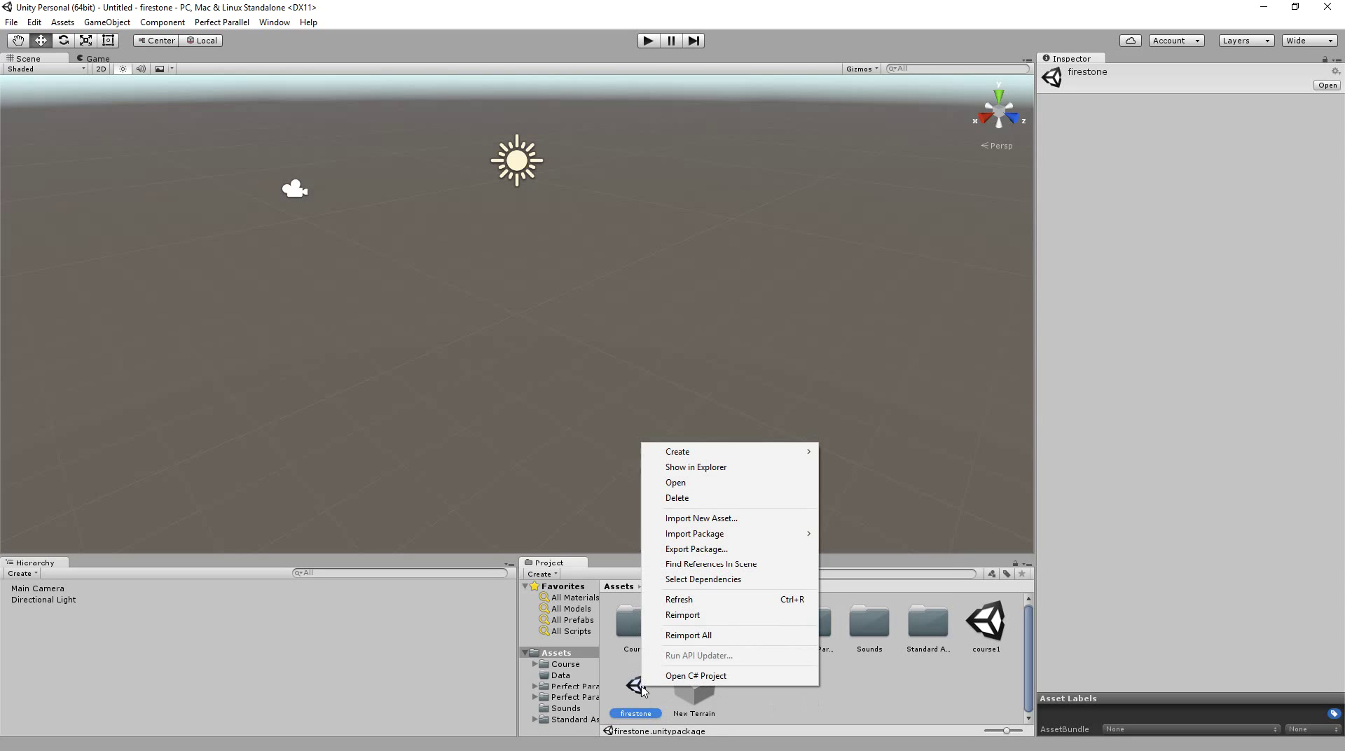
left_click(692, 484)
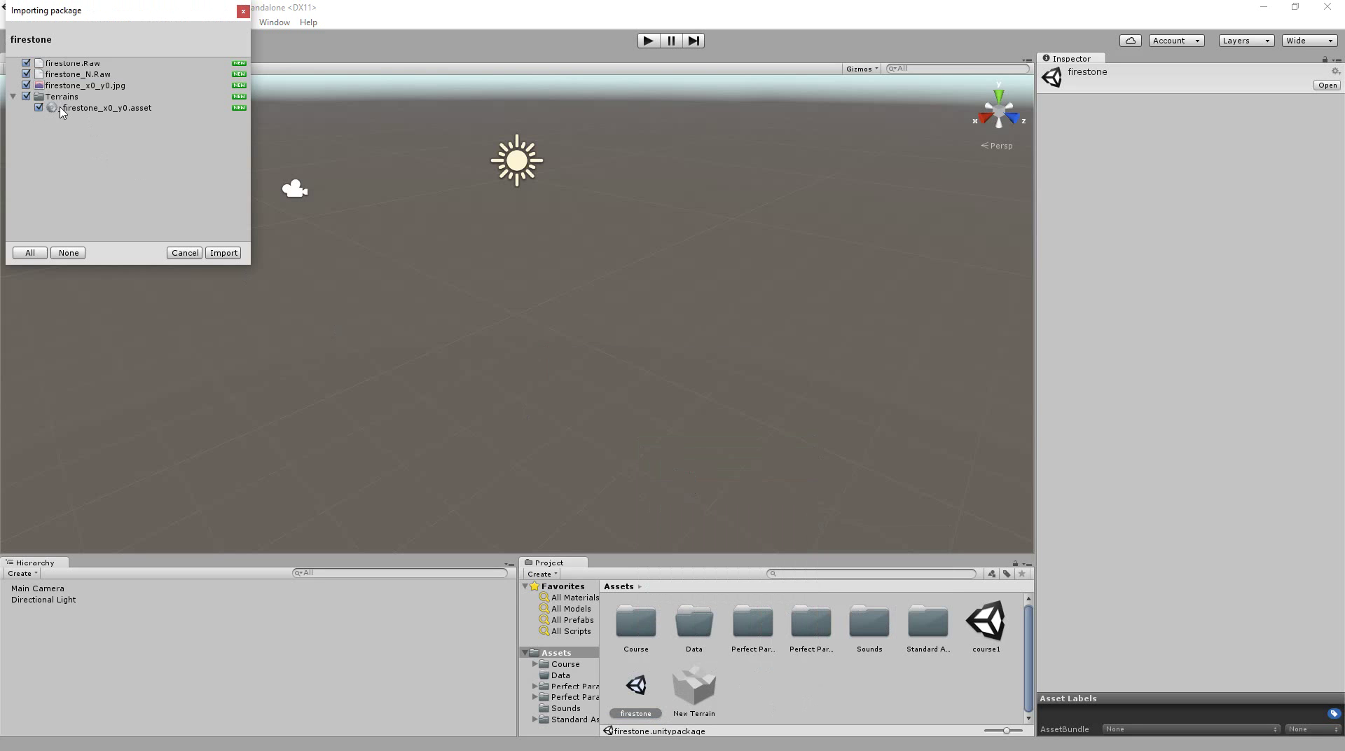
left_click(219, 253)
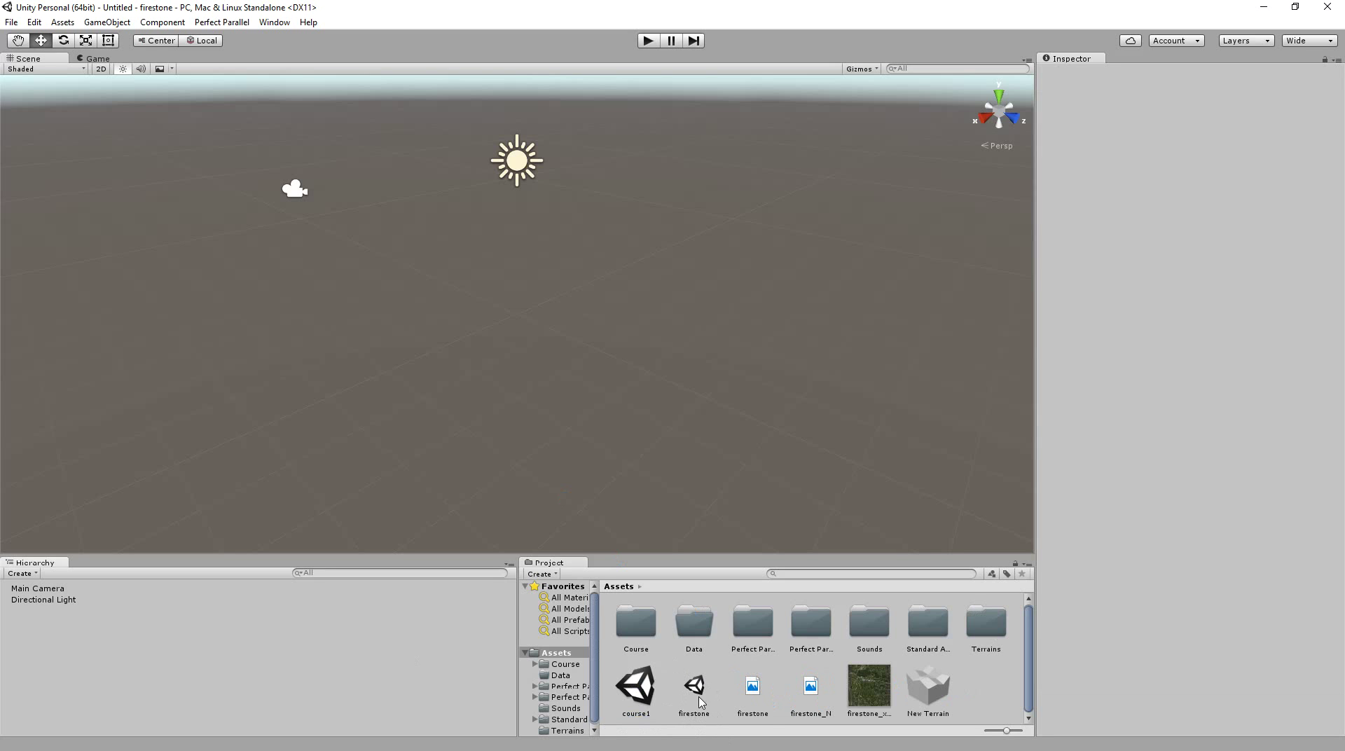
Inspect the imported firestone and firestone_N raw files and the firestone_x0_y0 texture.
left_click(751, 690)
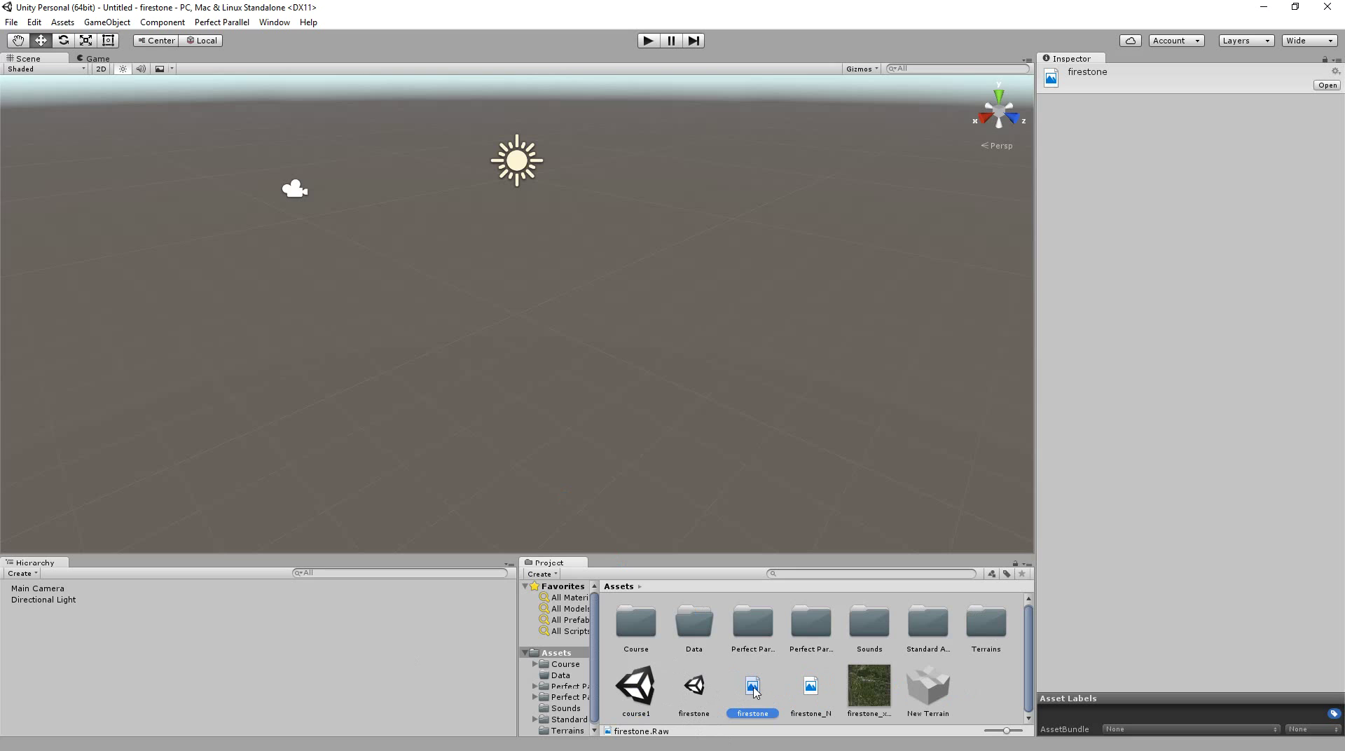
left_click(810, 687)
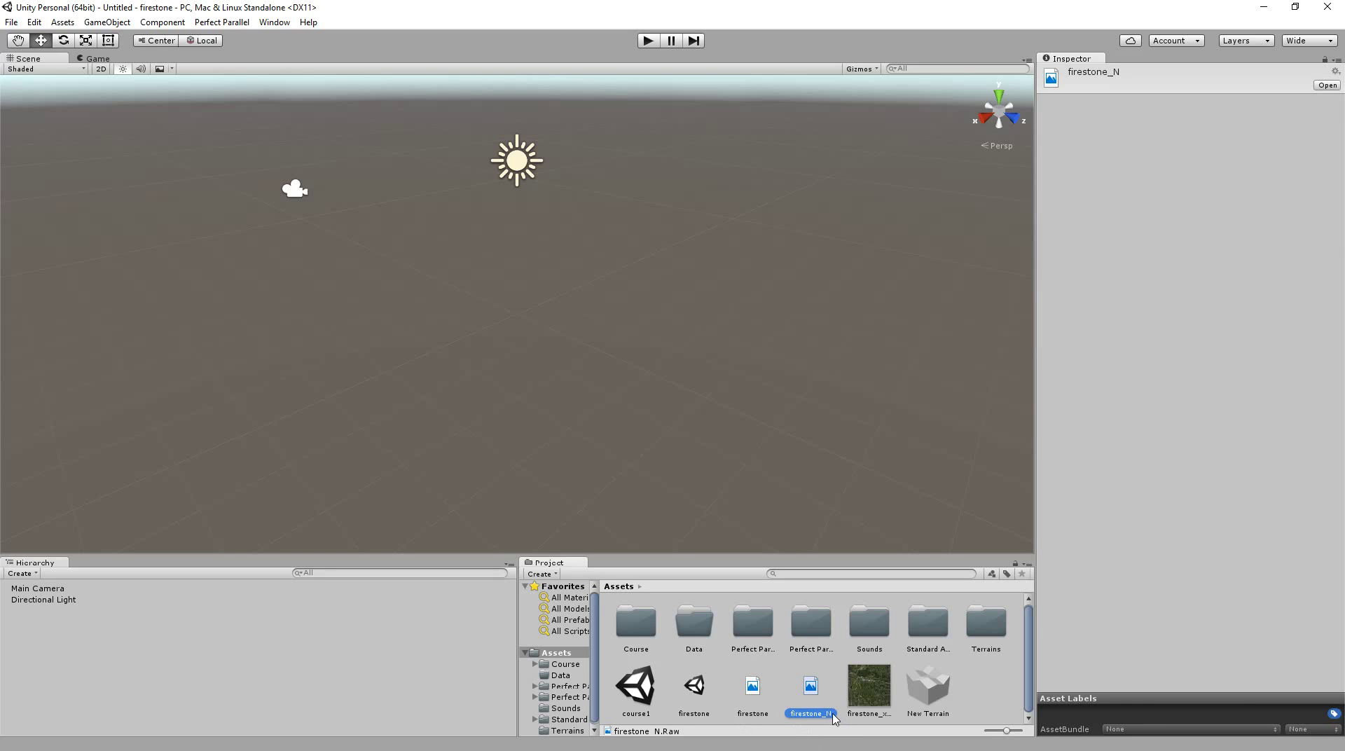
left_click(869, 704)
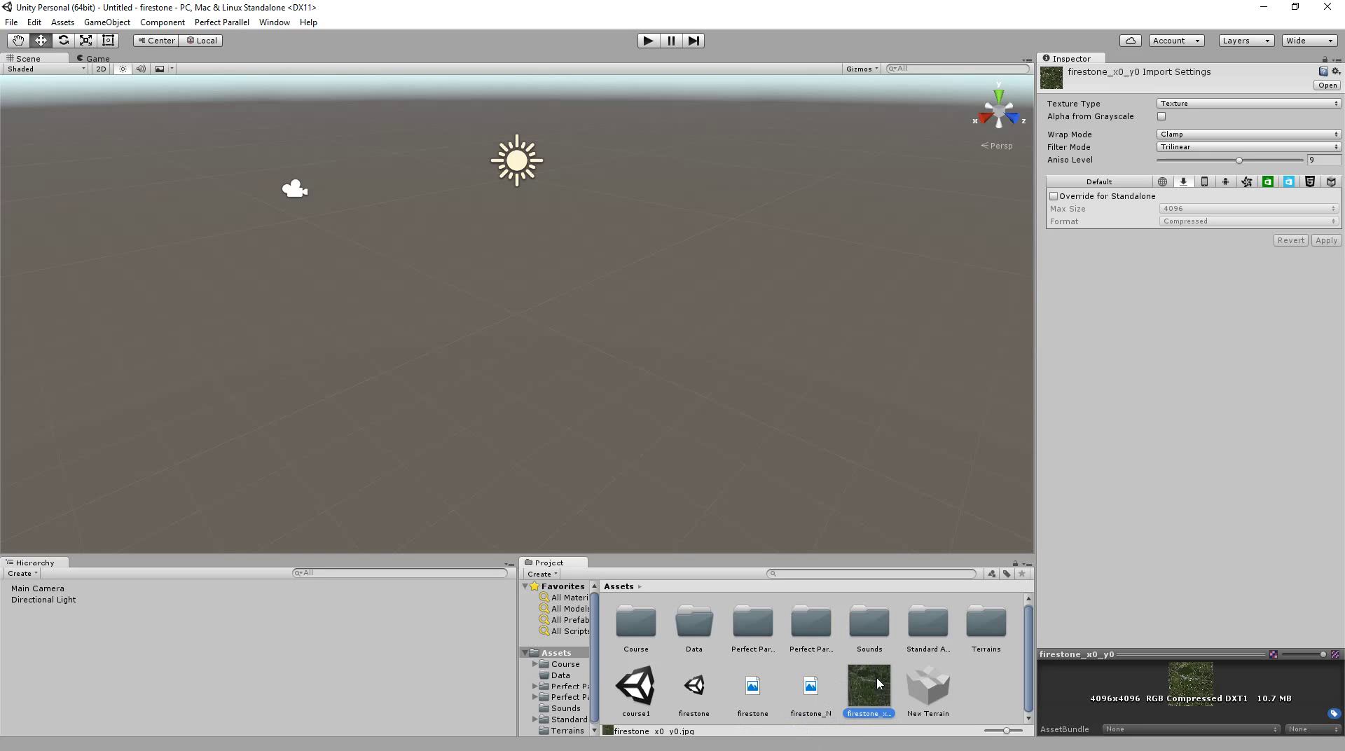
Create a new JavaScript asset named HeightMapTexture in the project's Assets folder.
right_click(971, 697)
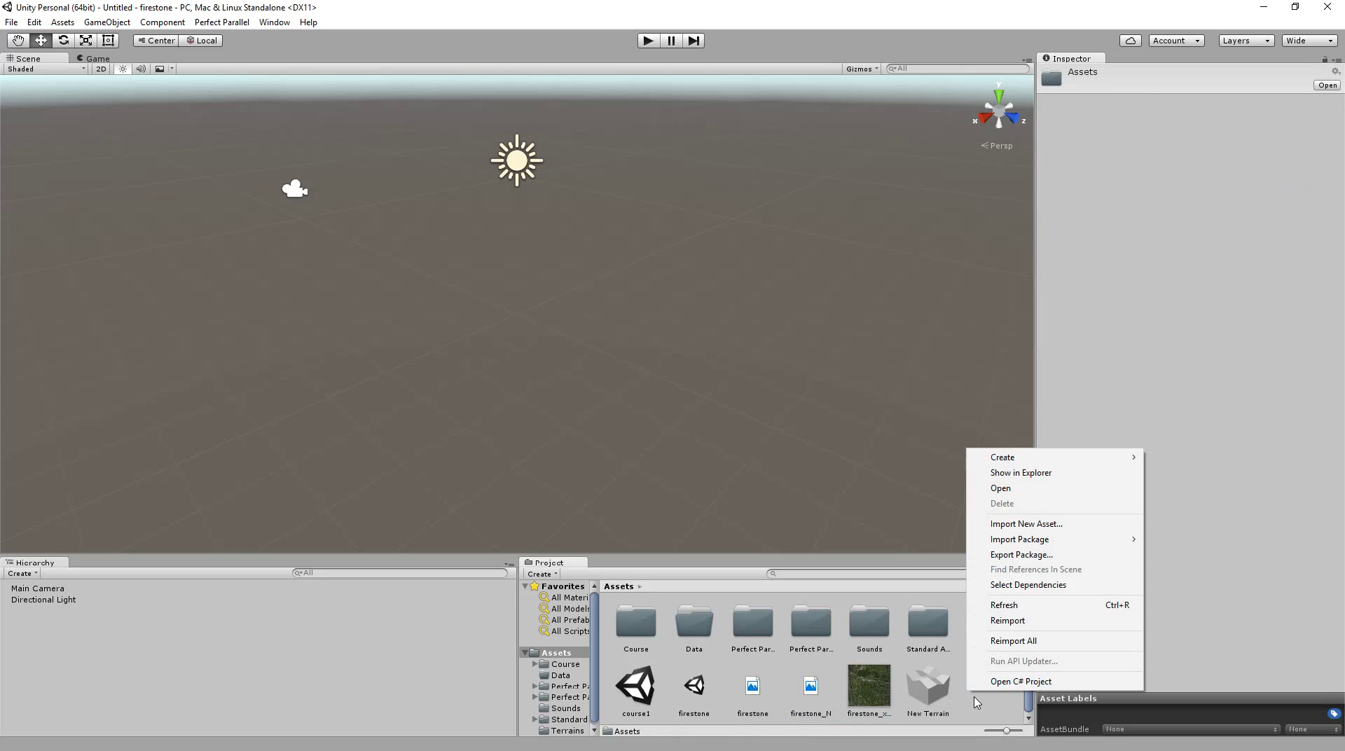
right_click(977, 708)
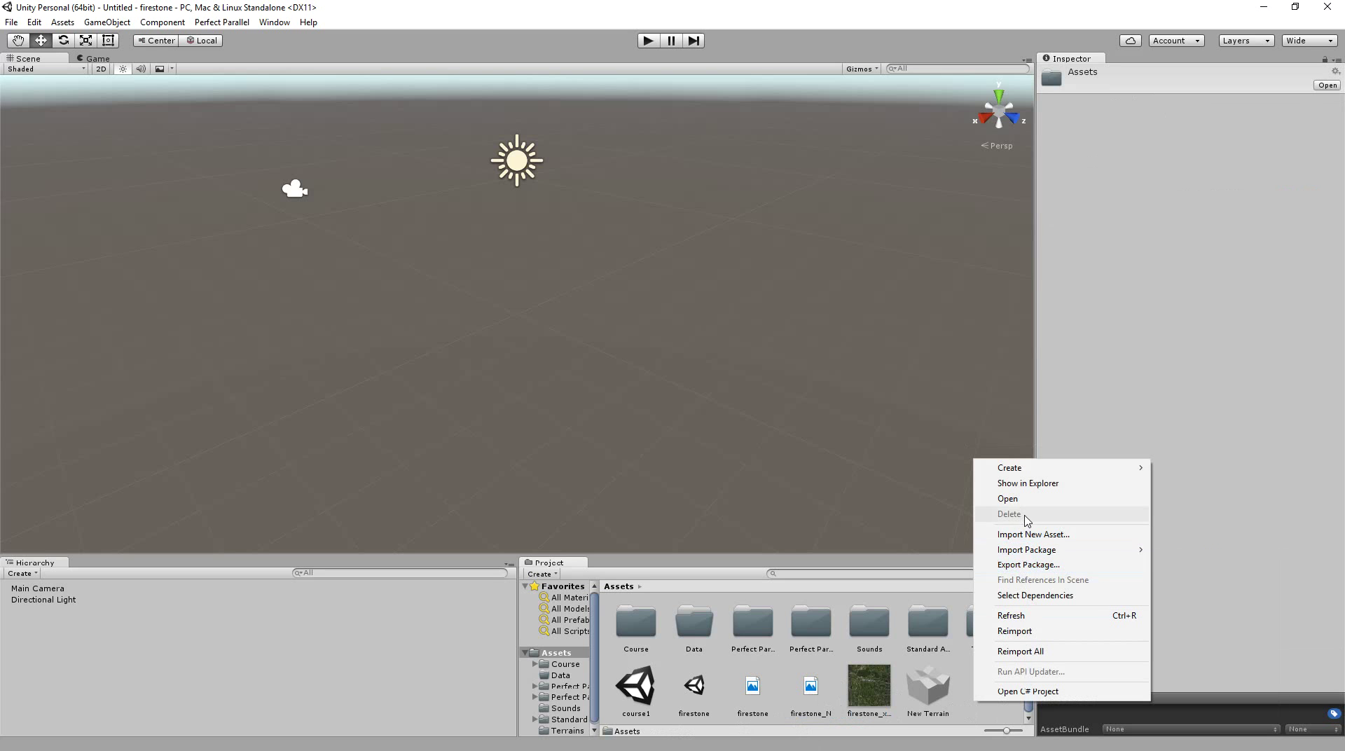
mouse_move(1024, 469)
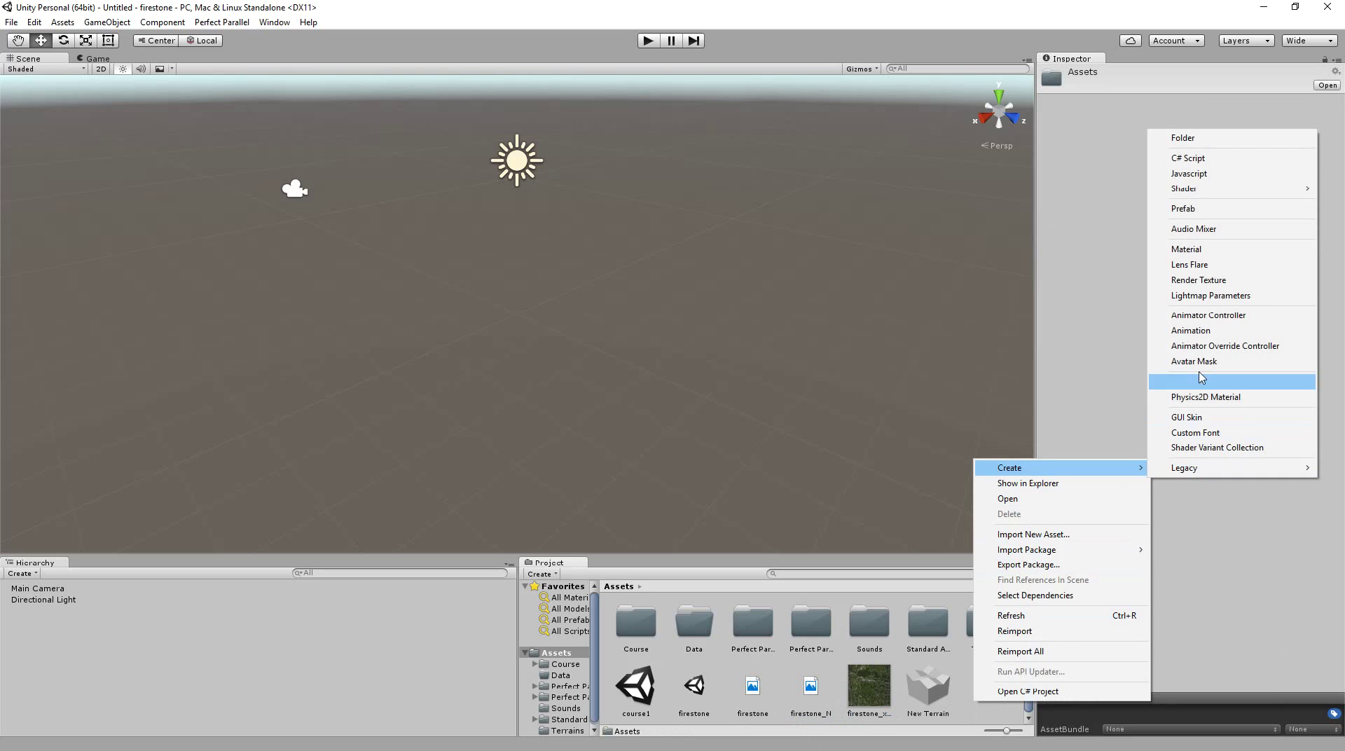
left_click(1186, 175)
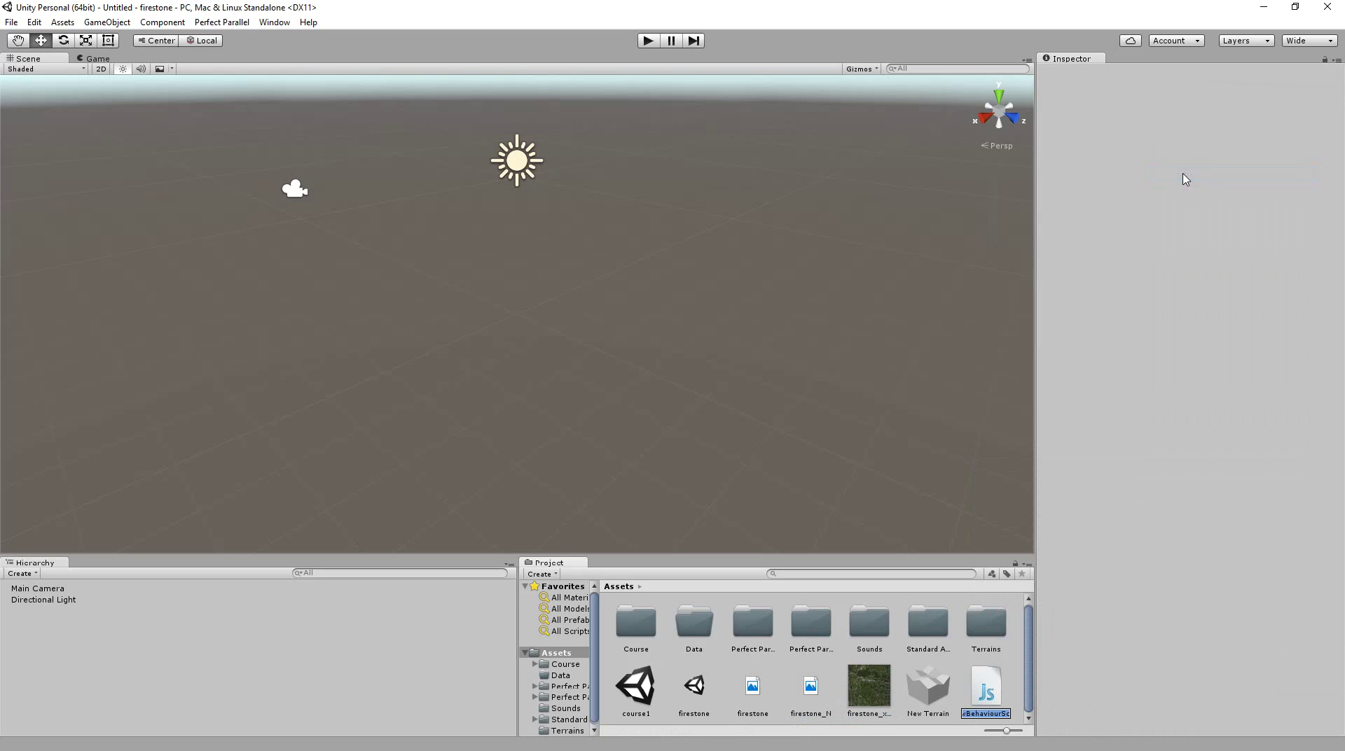
type("Heightma")
key("BackSpace")
key("BackSpace")
type("MapTexture")
key("Return")
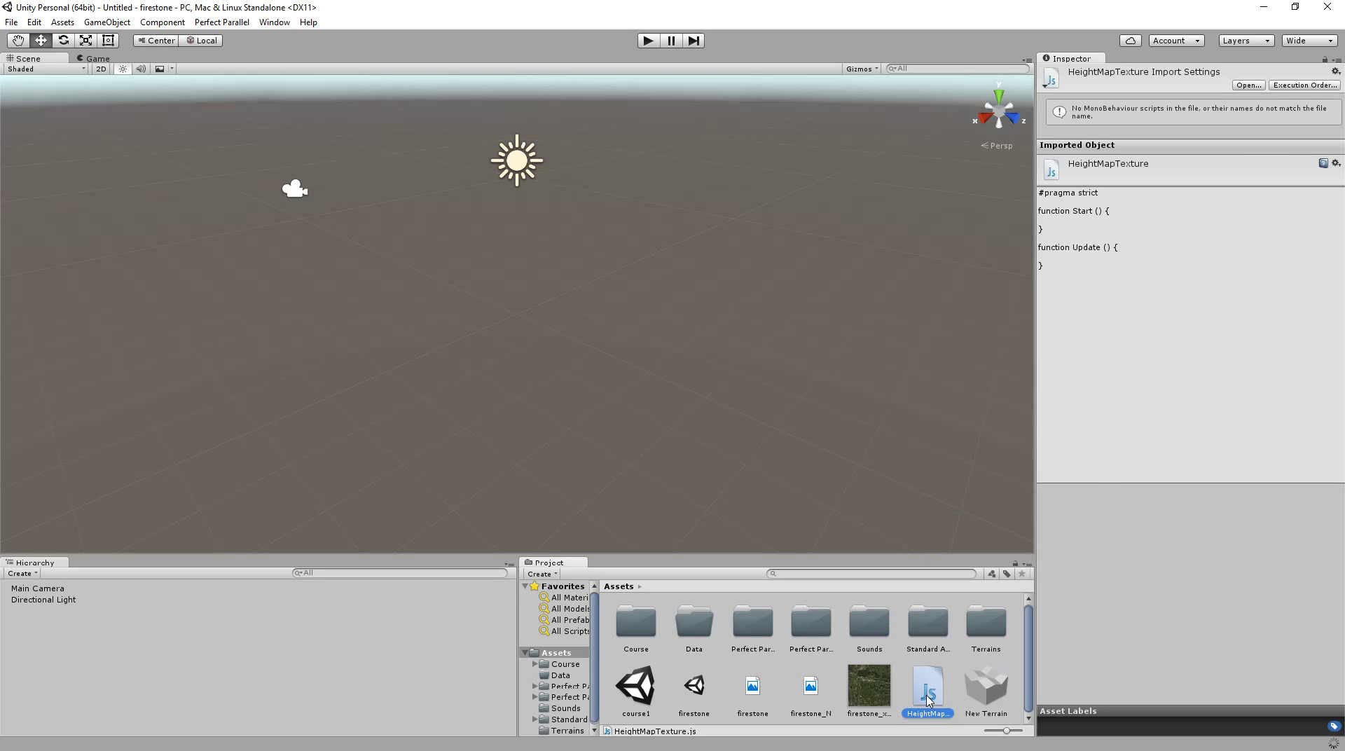
Open the HeightMapTexture script in Visual Studio and delete all of its default code.
right_click(928, 698)
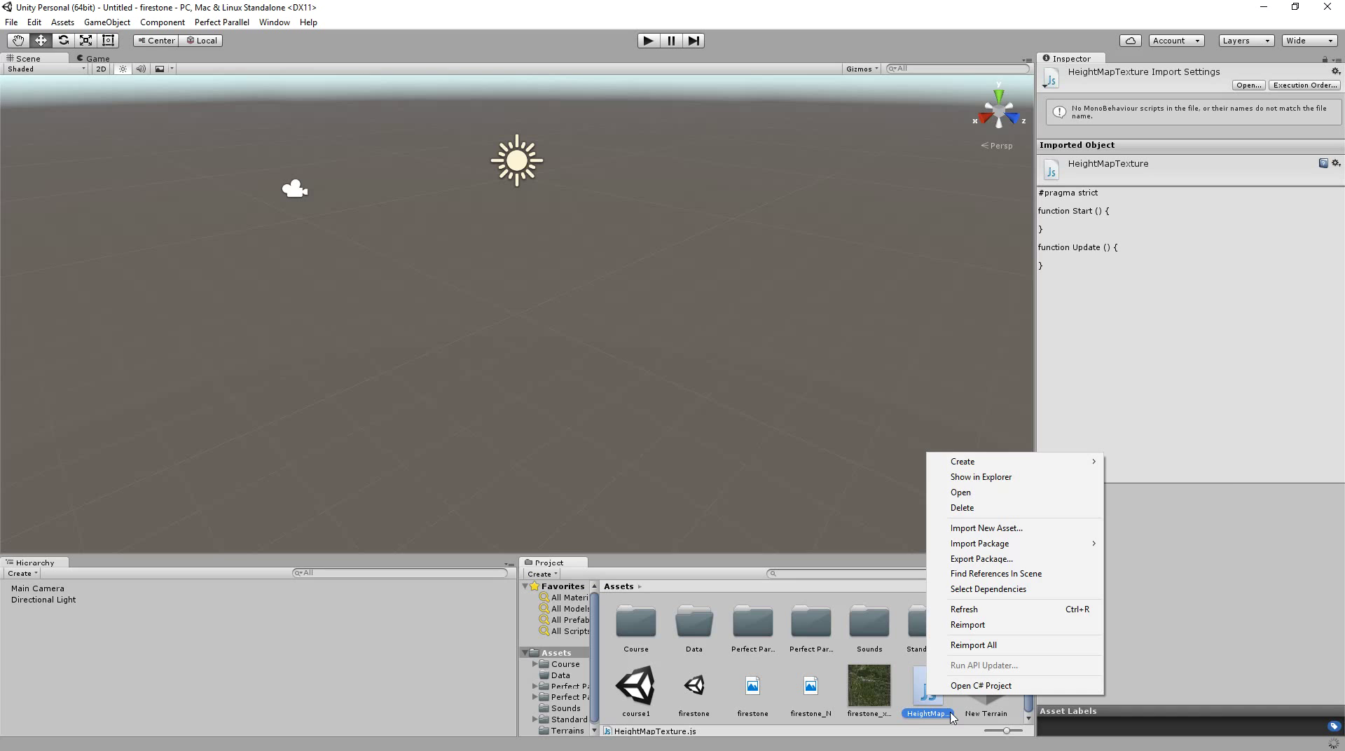
left_click(964, 494)
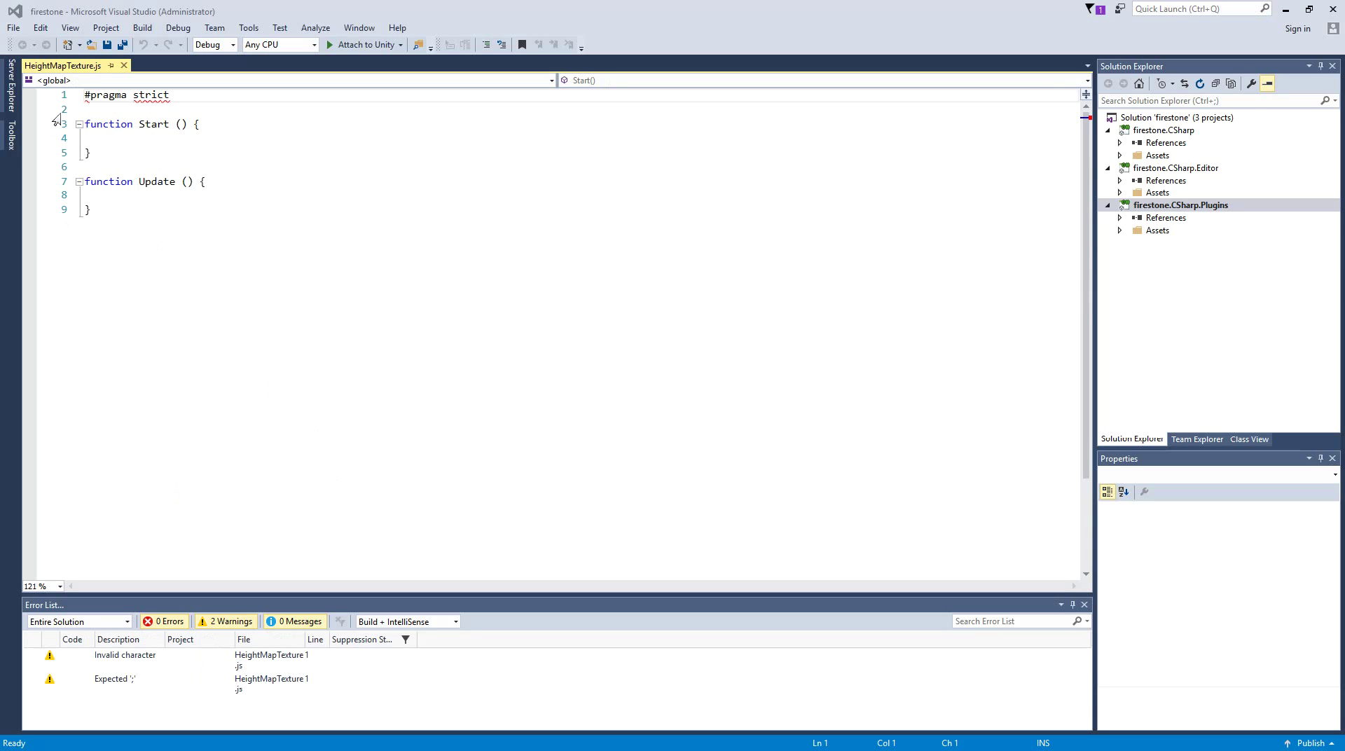
left_click_drag(85, 98, 159, 206)
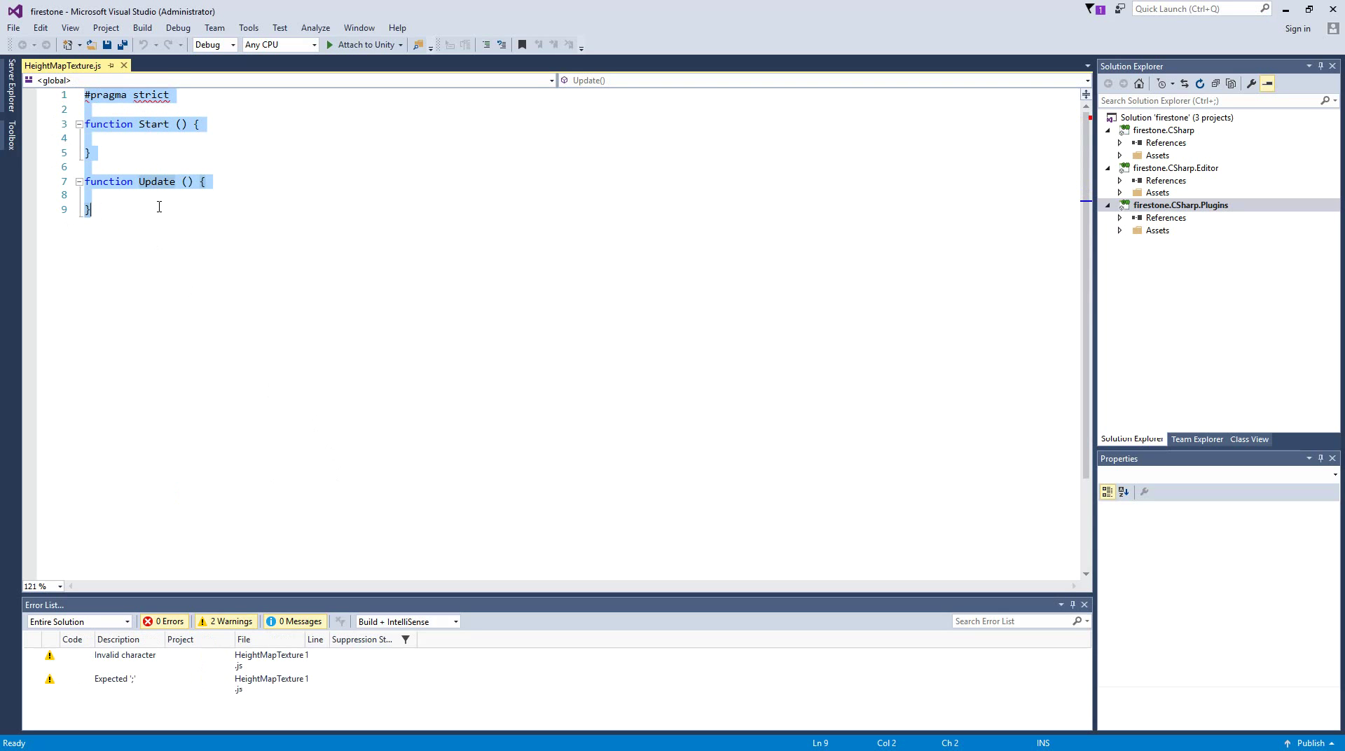
key("Delete")
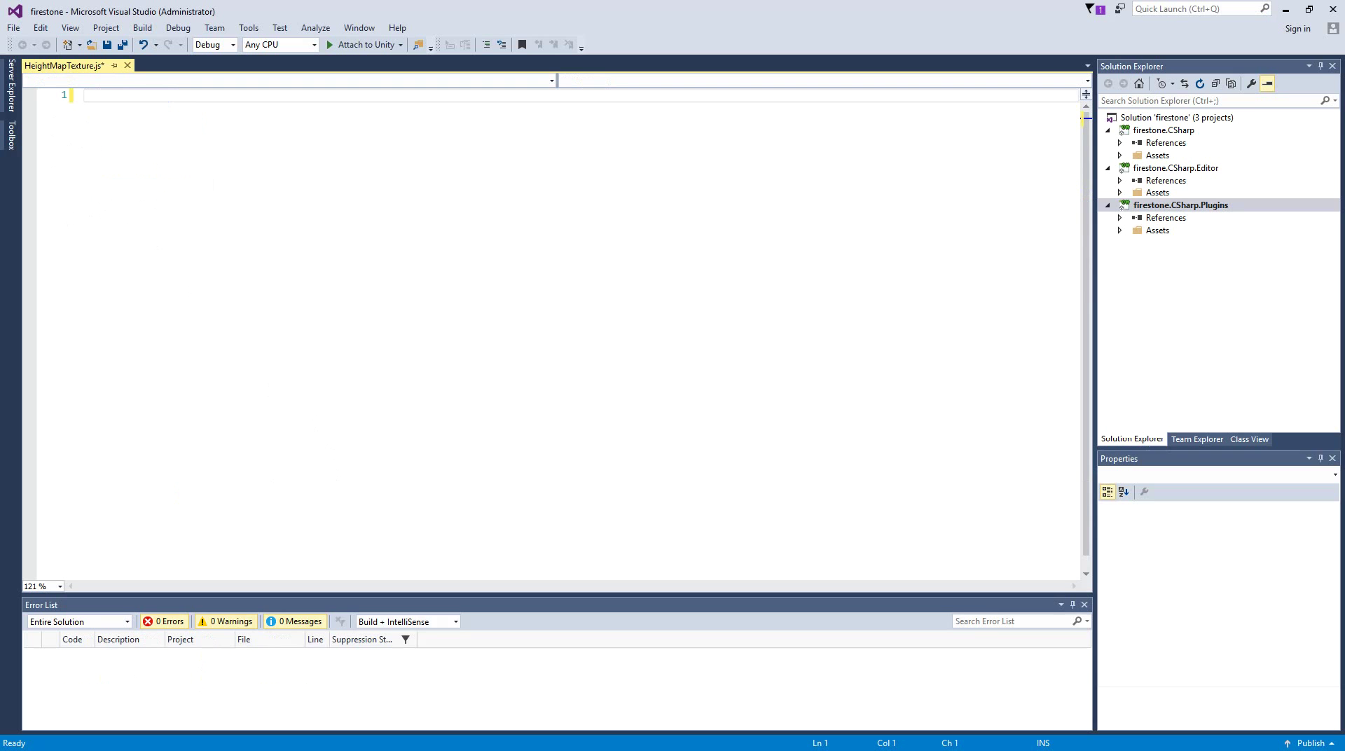
Switch to the browser and copy the entire HeightmapFromTexture.js code from the pixelnomads.tk page.
key("alt+Tab")
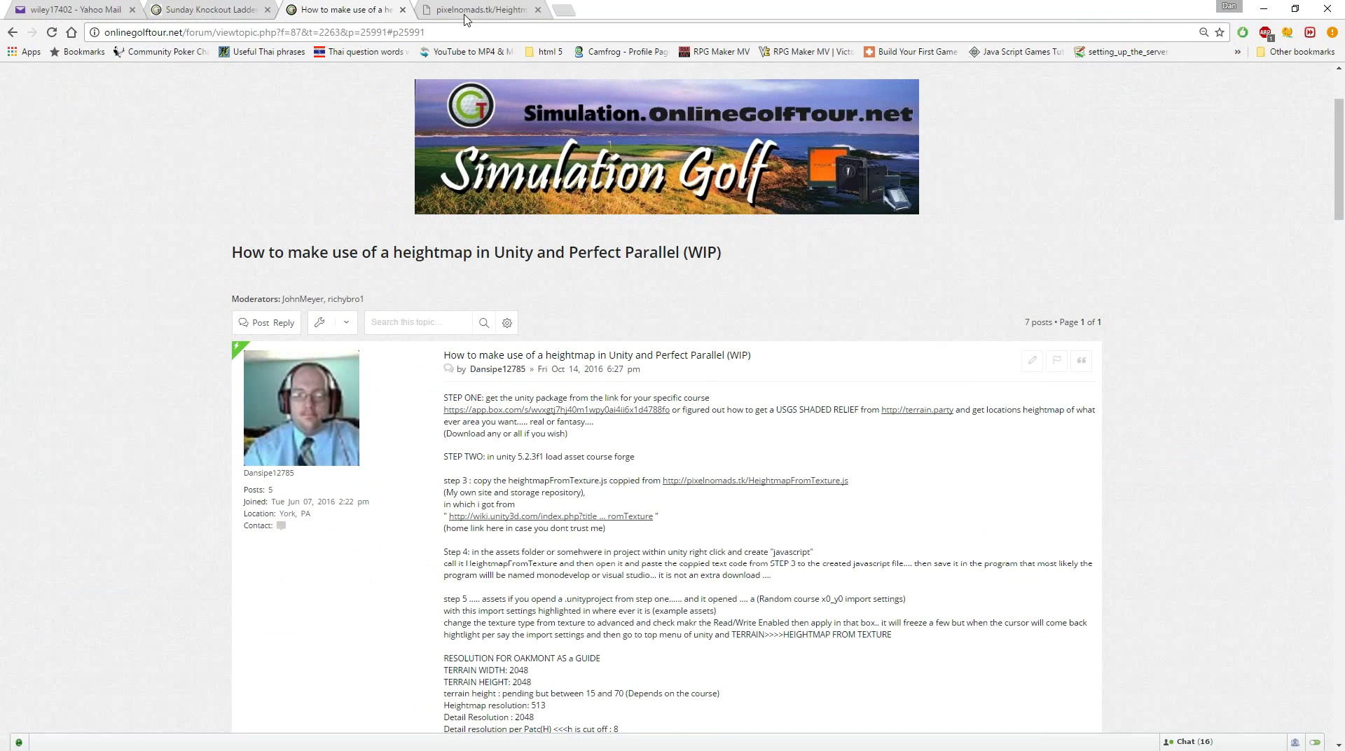
left_click(465, 14)
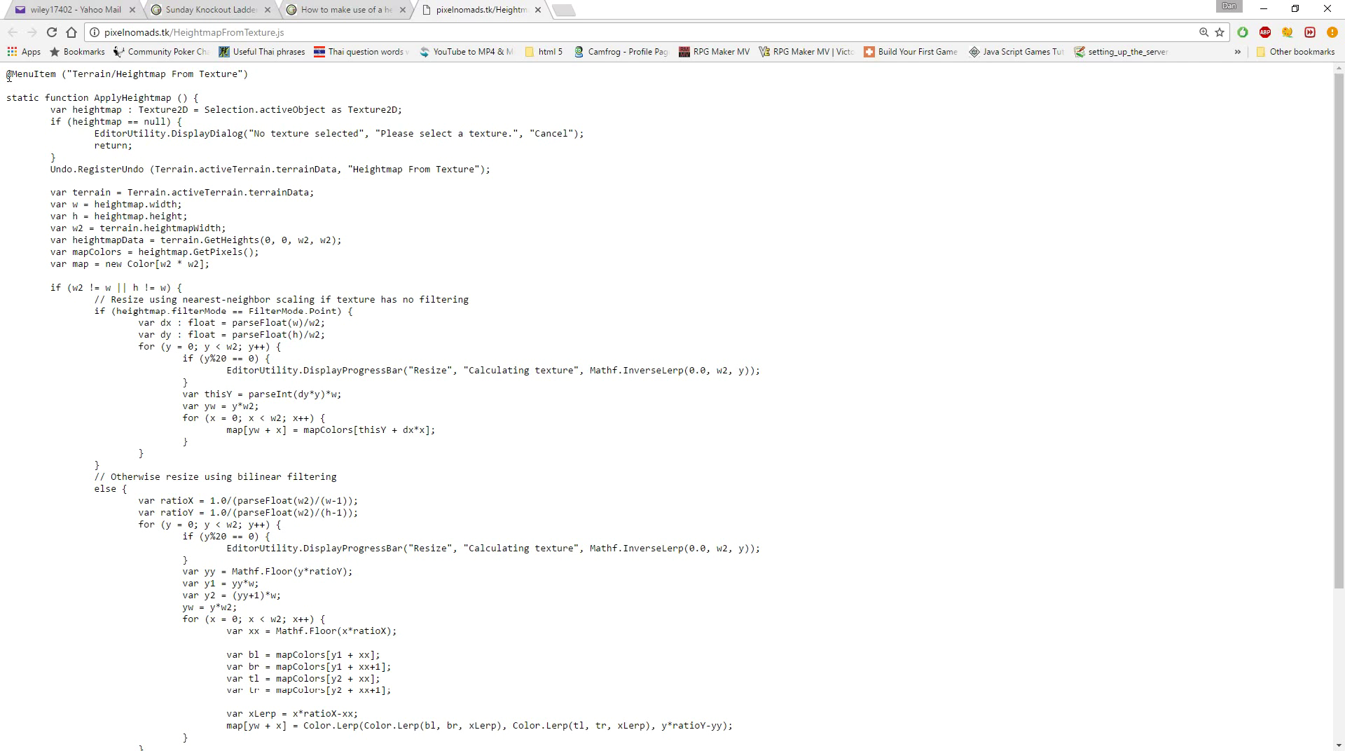
left_click_drag(9, 76, 261, 339)
scroll(260, 338, "up", 1)
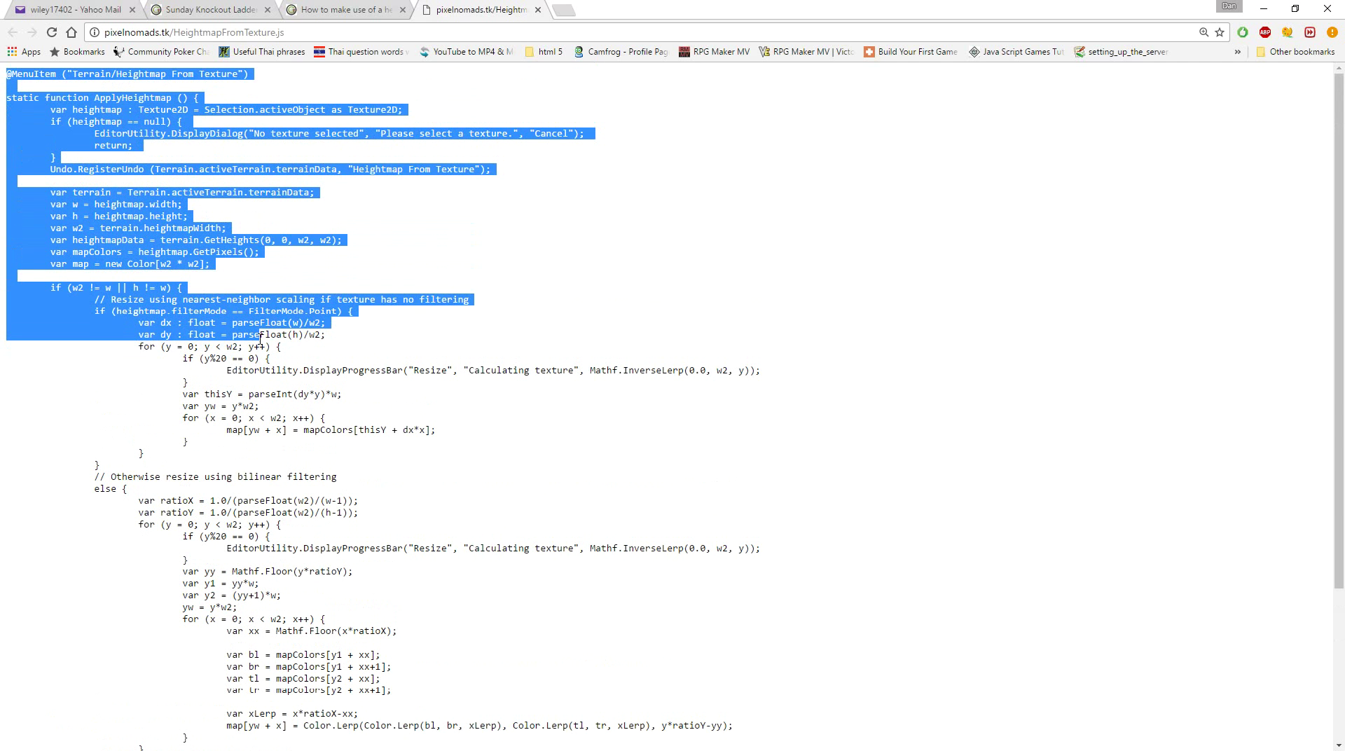
scroll(260, 339, "down", 3)
left_click_drag(261, 339, 290, 732)
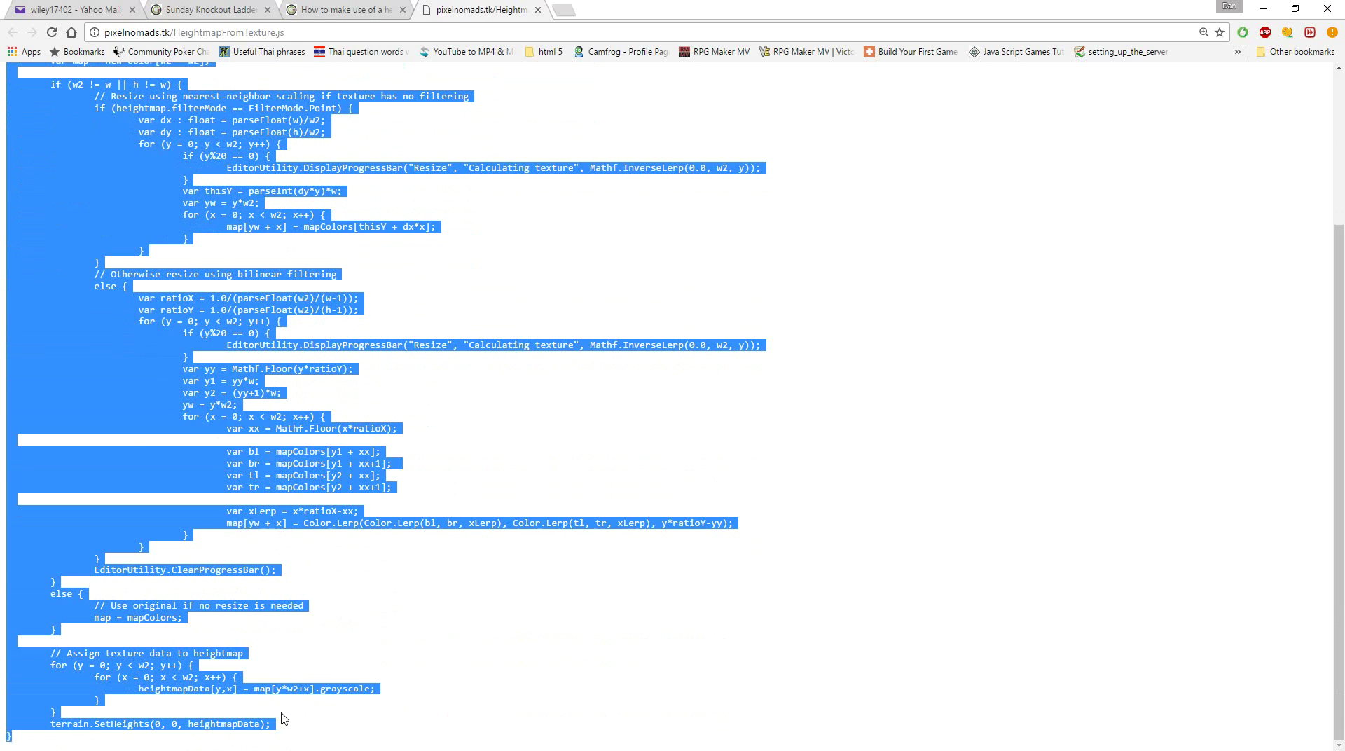
right_click(279, 685)
left_click(341, 617)
Paste the copied code into the empty HeightMapTexture.js, save the script and switch back to Unity.
left_click(1263, 9)
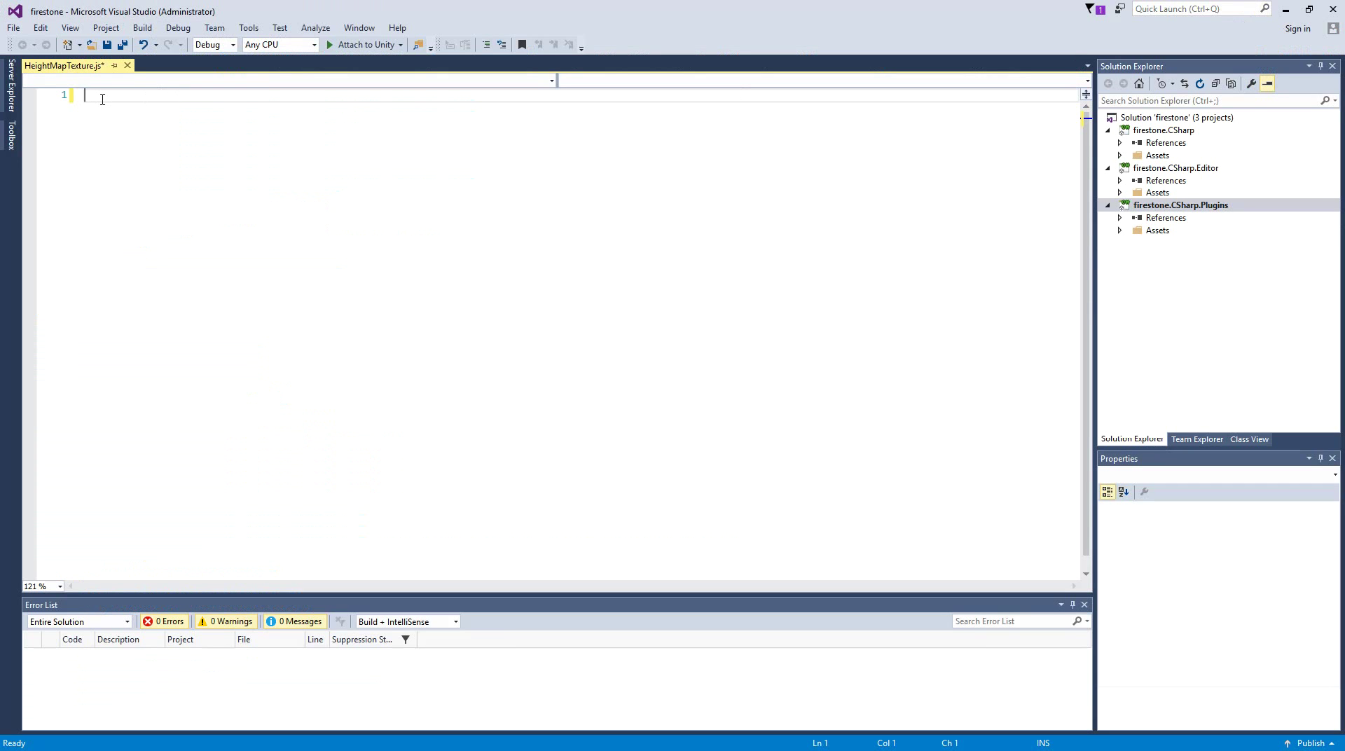
key("ctrl+v")
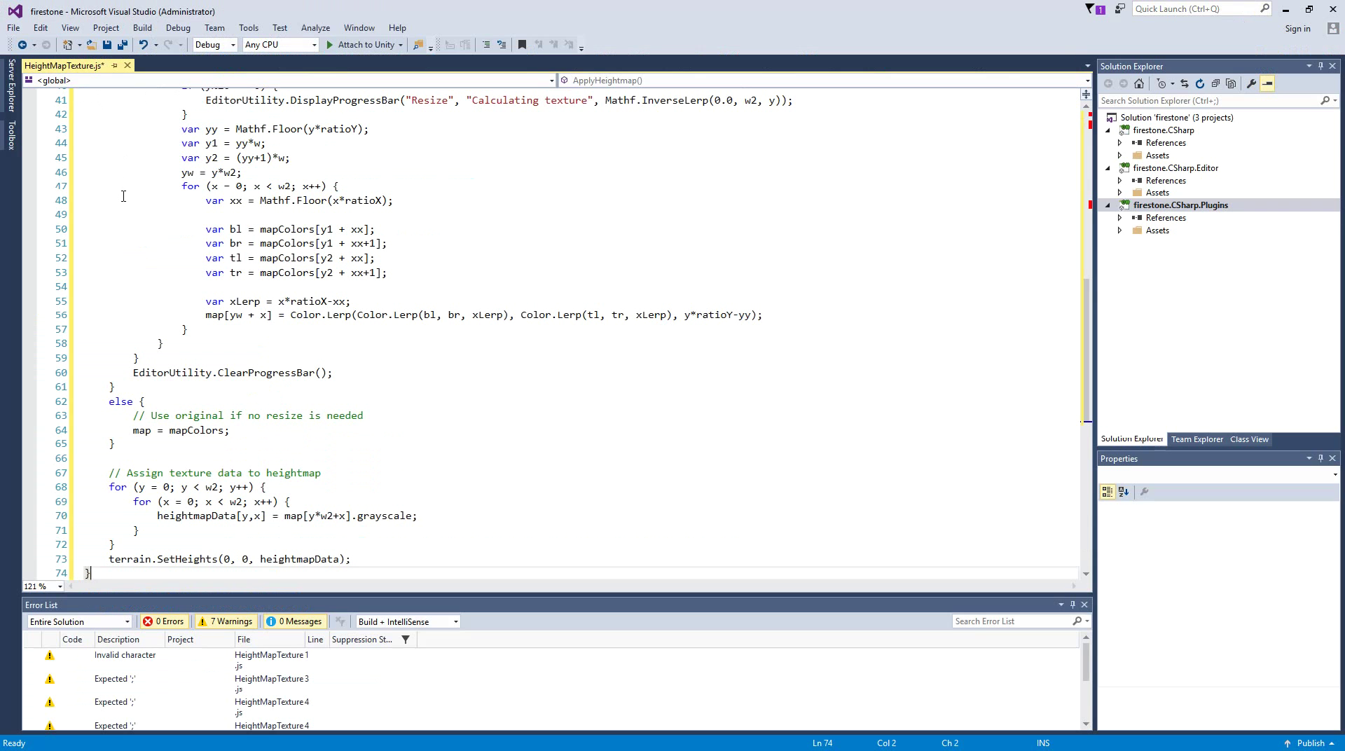
left_click(108, 45)
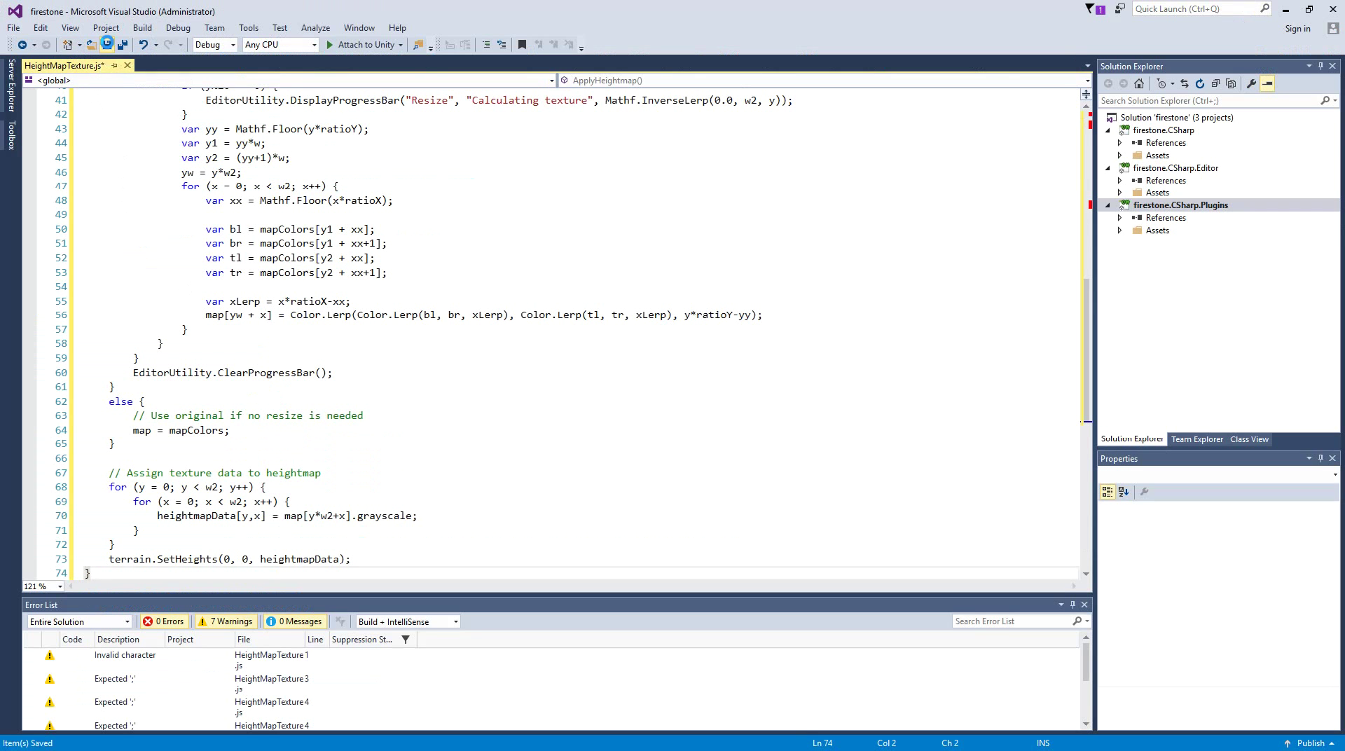
left_click(1285, 9)
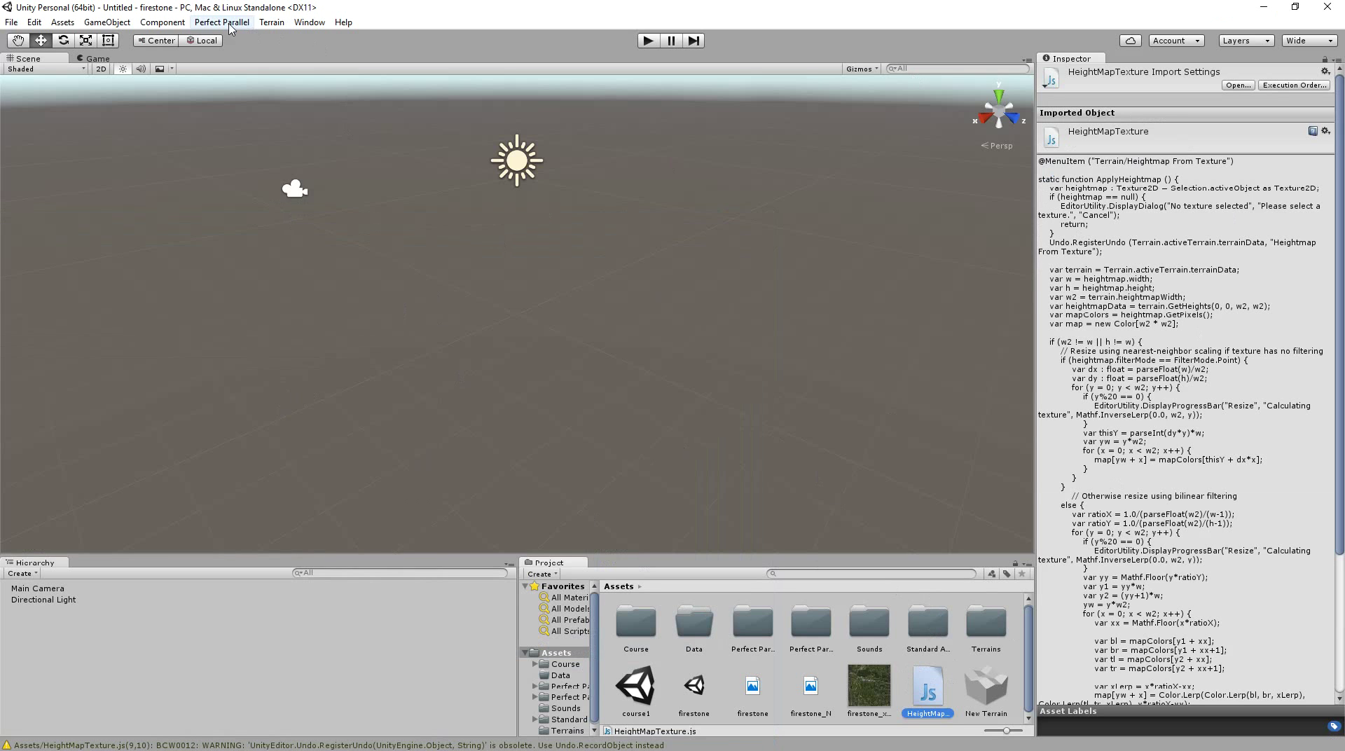
left_click(269, 25)
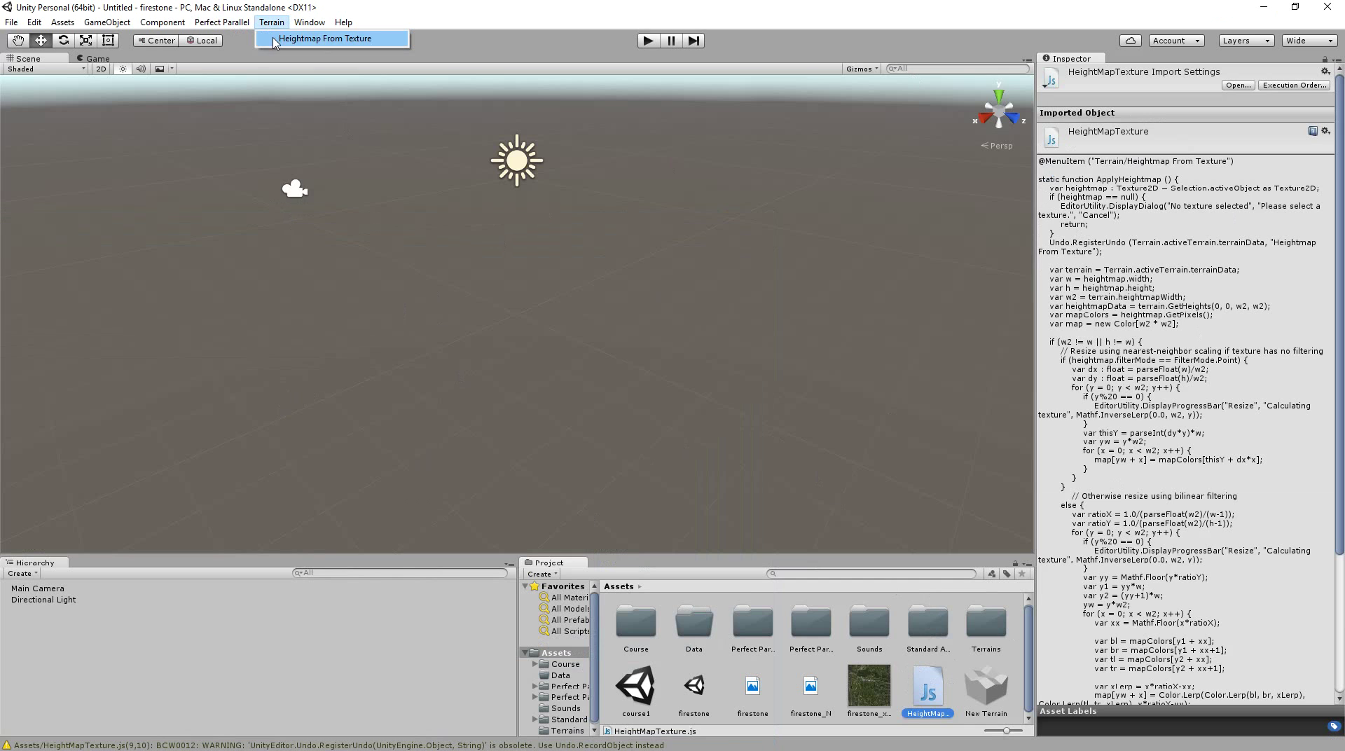
left_click(271, 24)
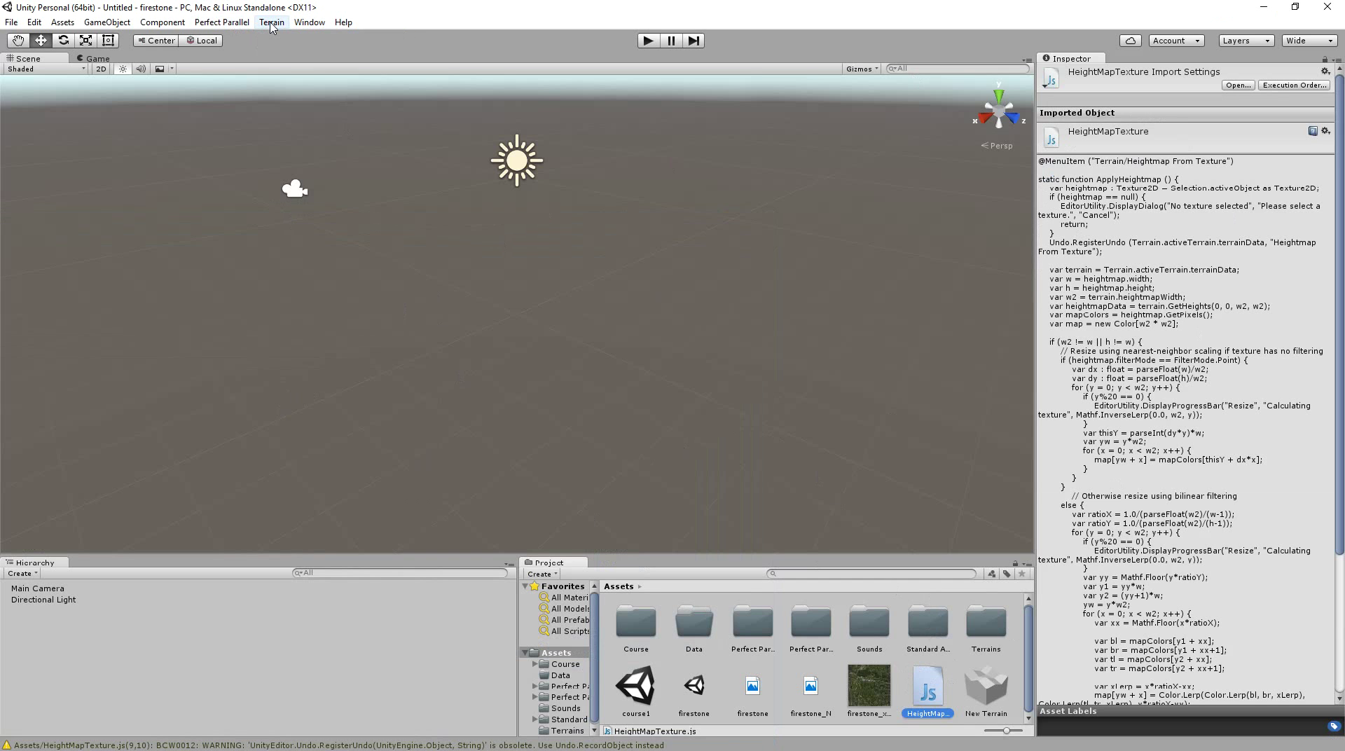
Set the firestone_x0_y0 texture's type to Advanced, enable Read/Write and apply the import settings.
left_click(869, 690)
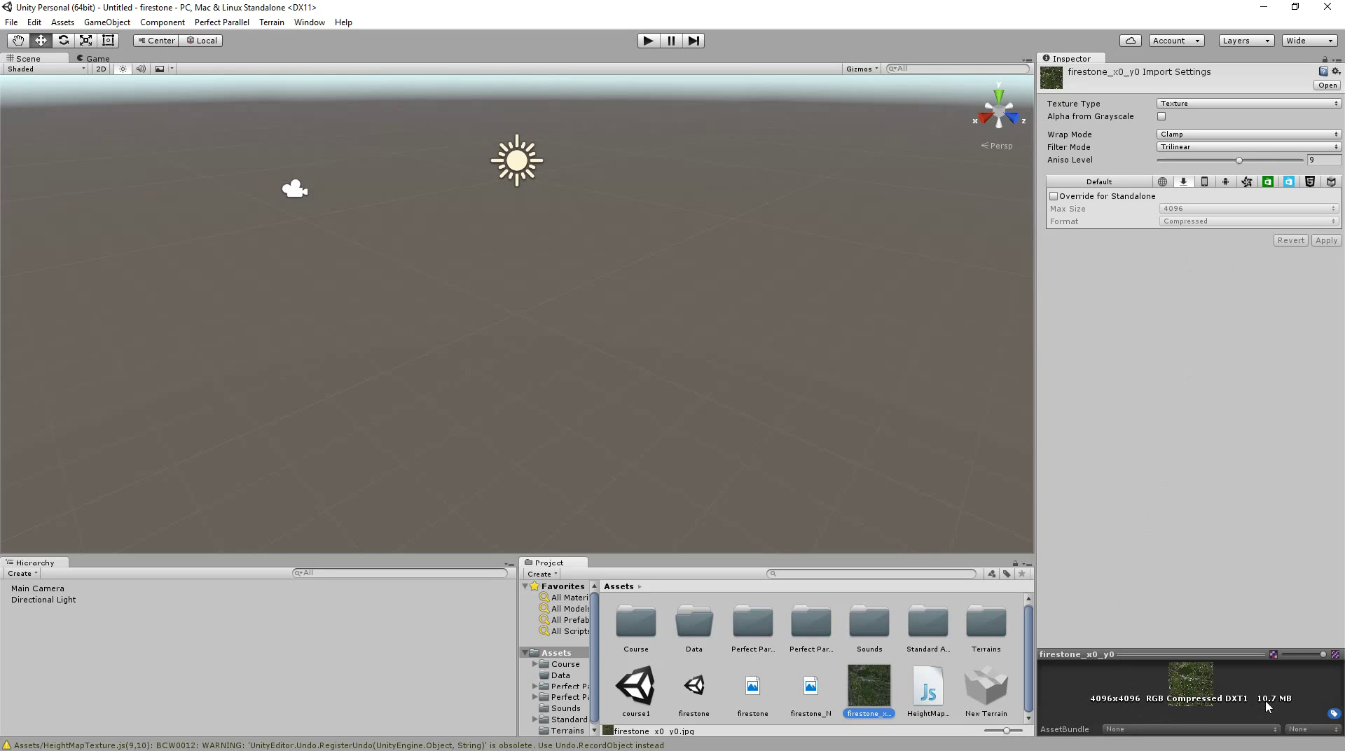
left_click(1194, 104)
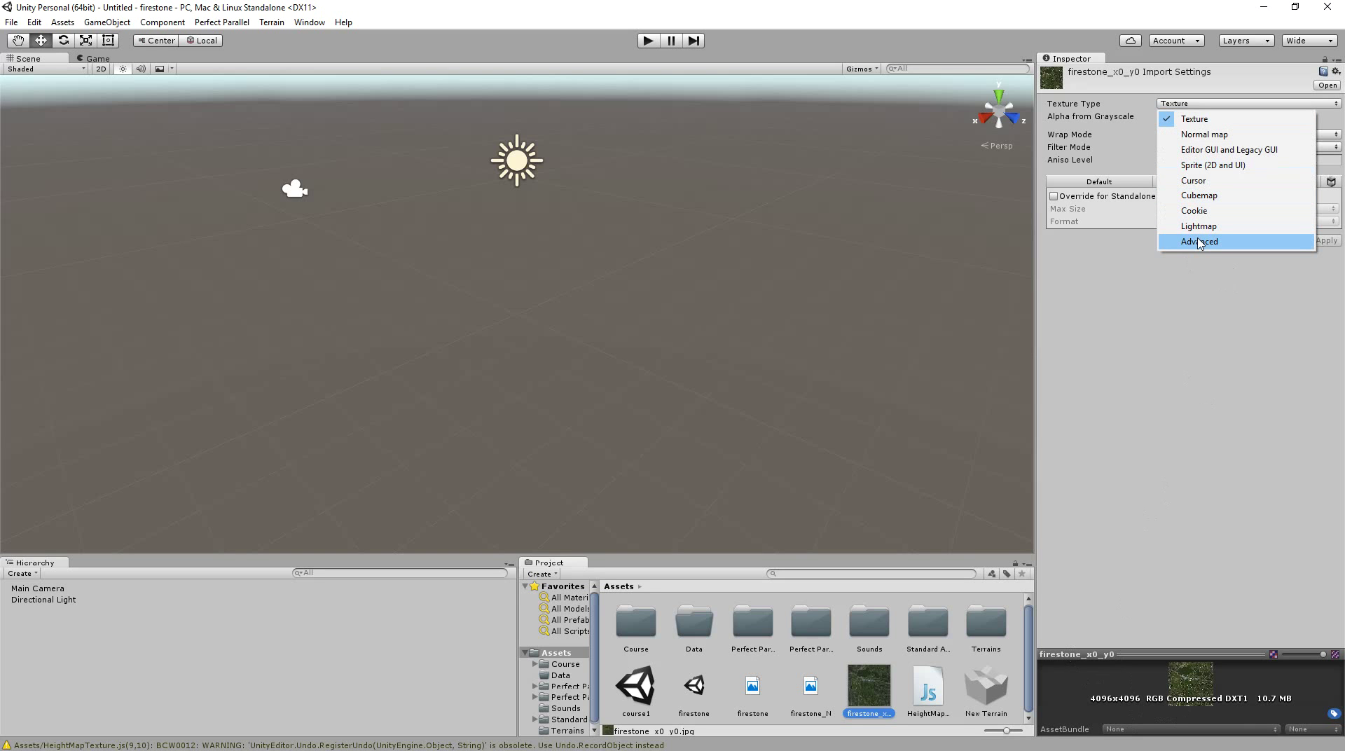
left_click(1199, 242)
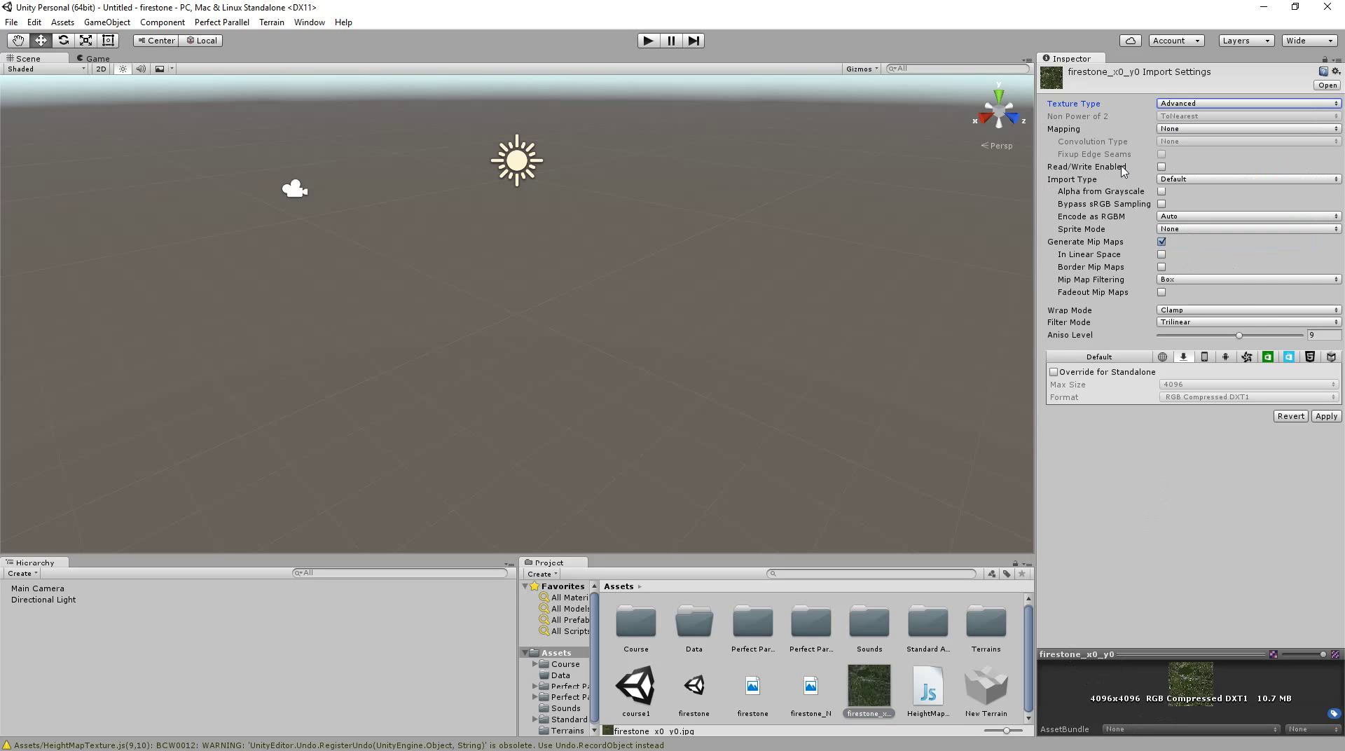
left_click(1161, 167)
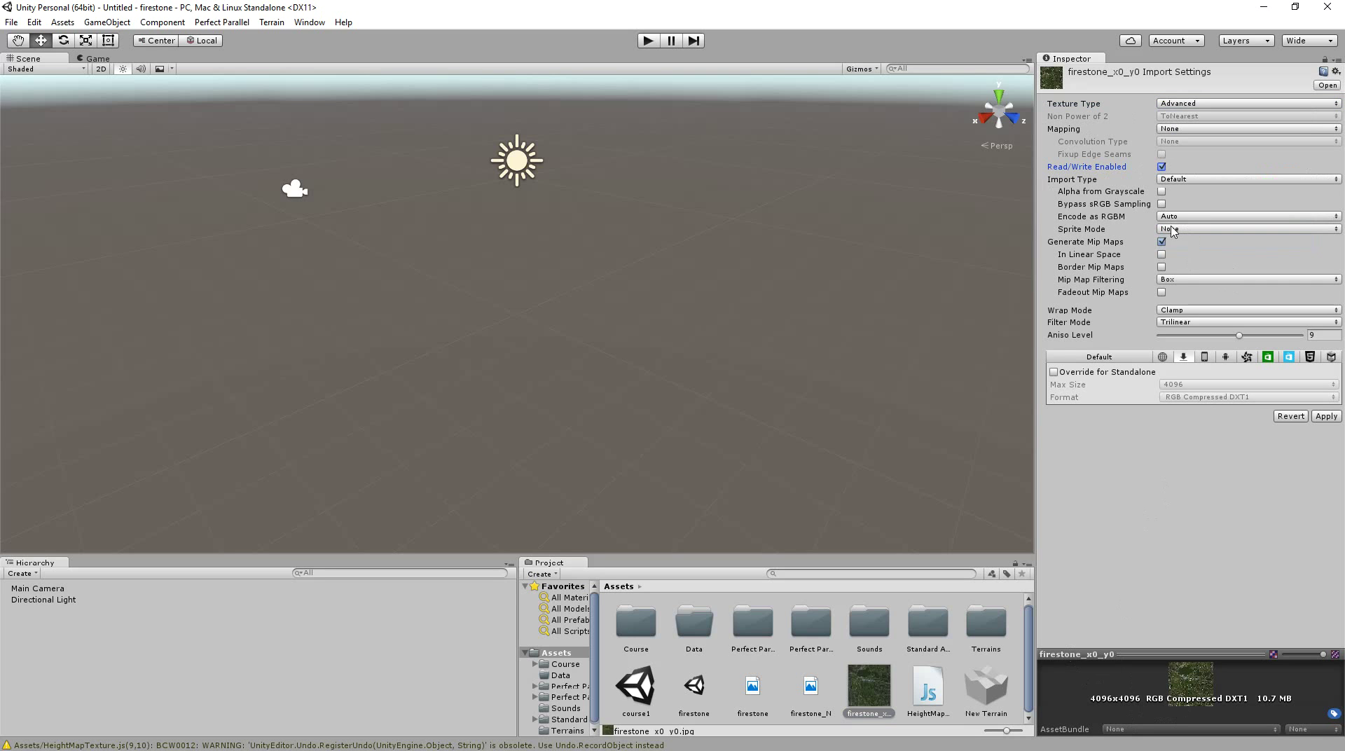
left_click(1329, 417)
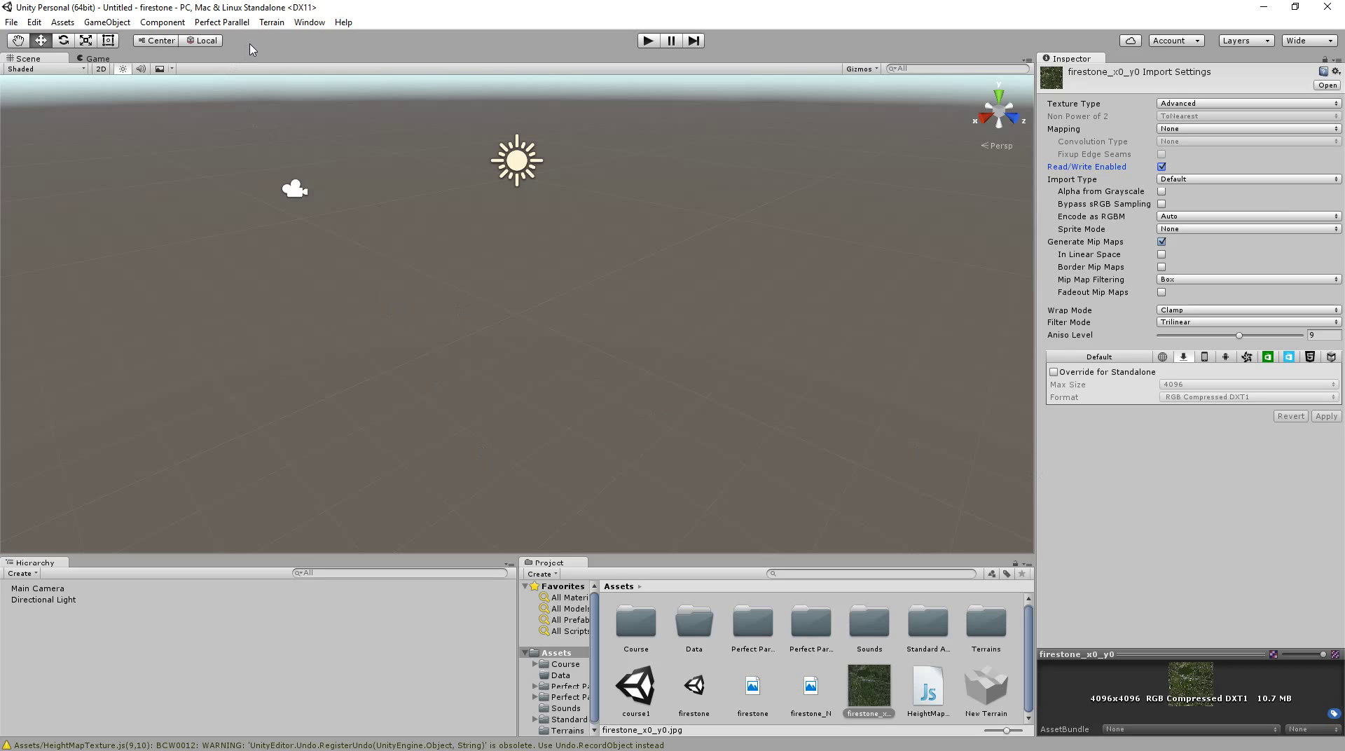
Try to run Heightmap From Texture with the firestone_x0_y0 texture selected.
left_click(846, 690)
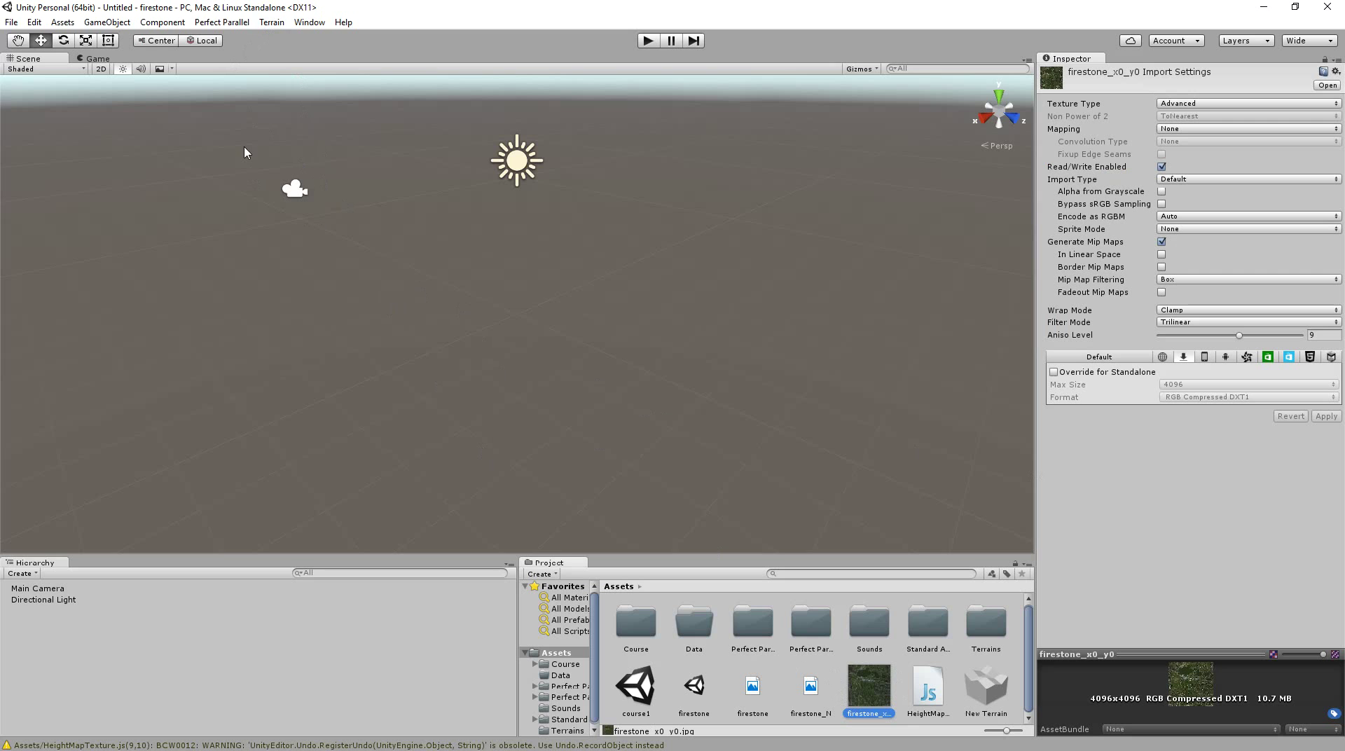
left_click(271, 22)
left_click(279, 39)
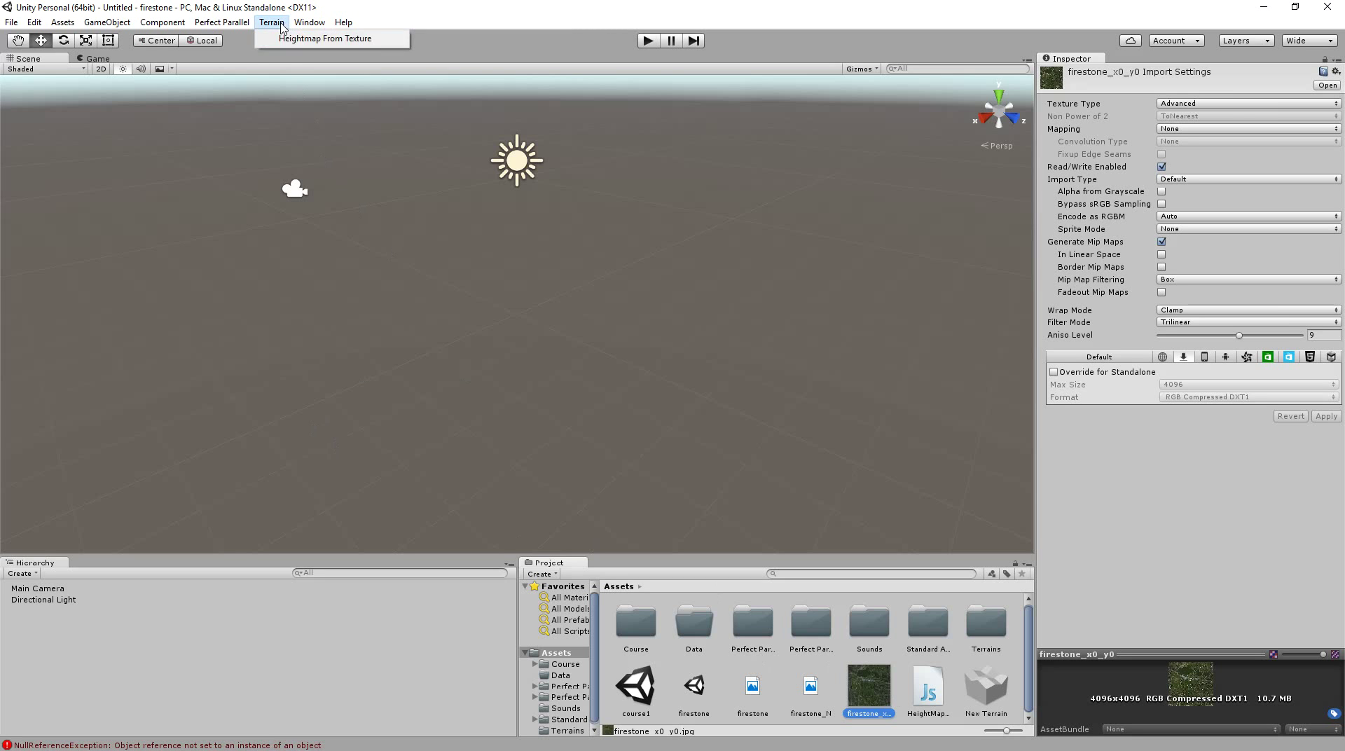
left_click(333, 250)
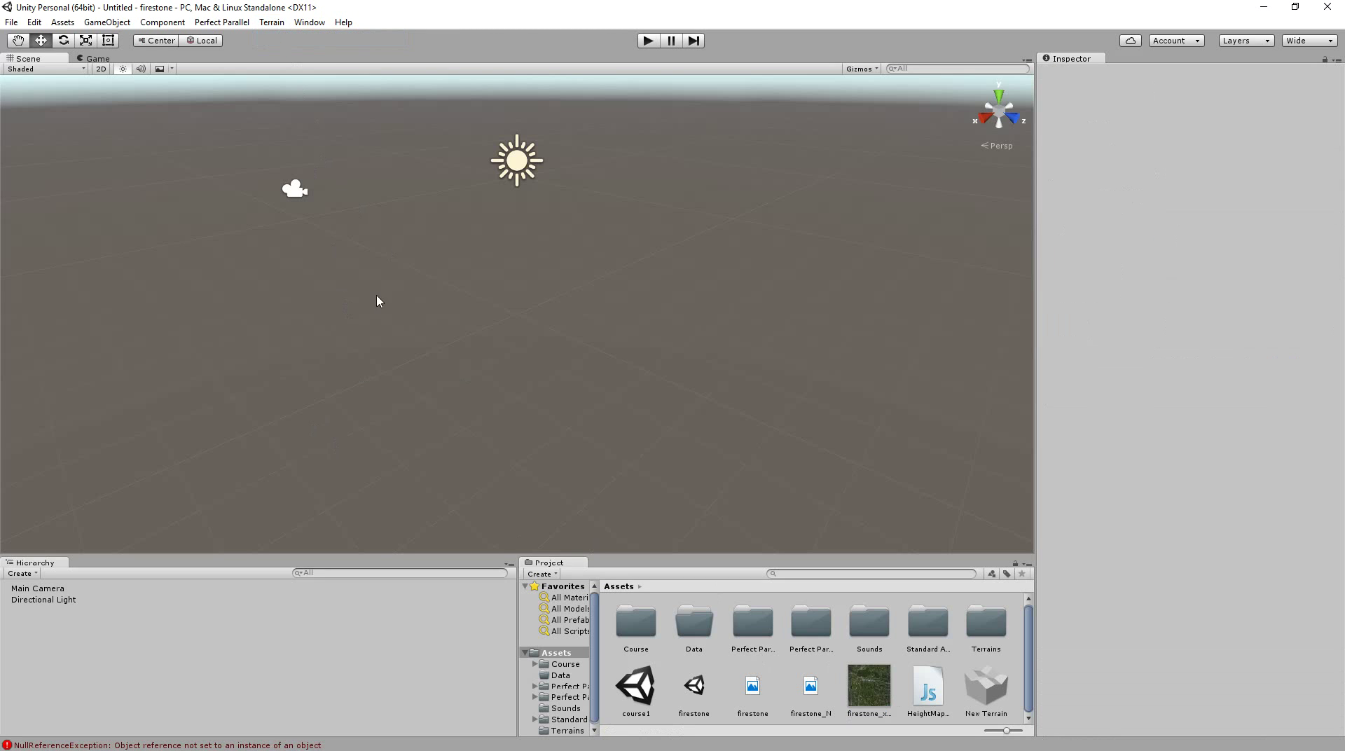
scroll(378, 298, "down", 2)
left_click(878, 697)
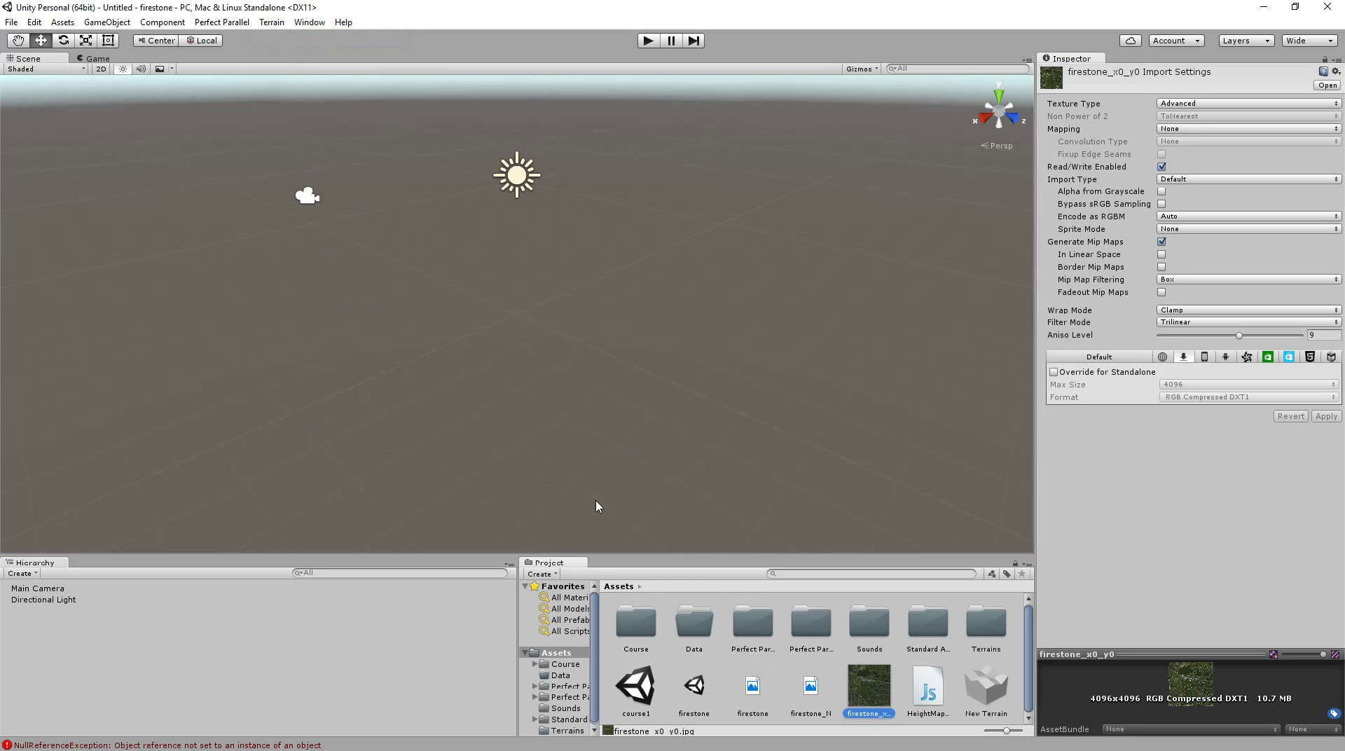
left_click(279, 23)
left_click(282, 23)
left_click(281, 23)
left_click(278, 40)
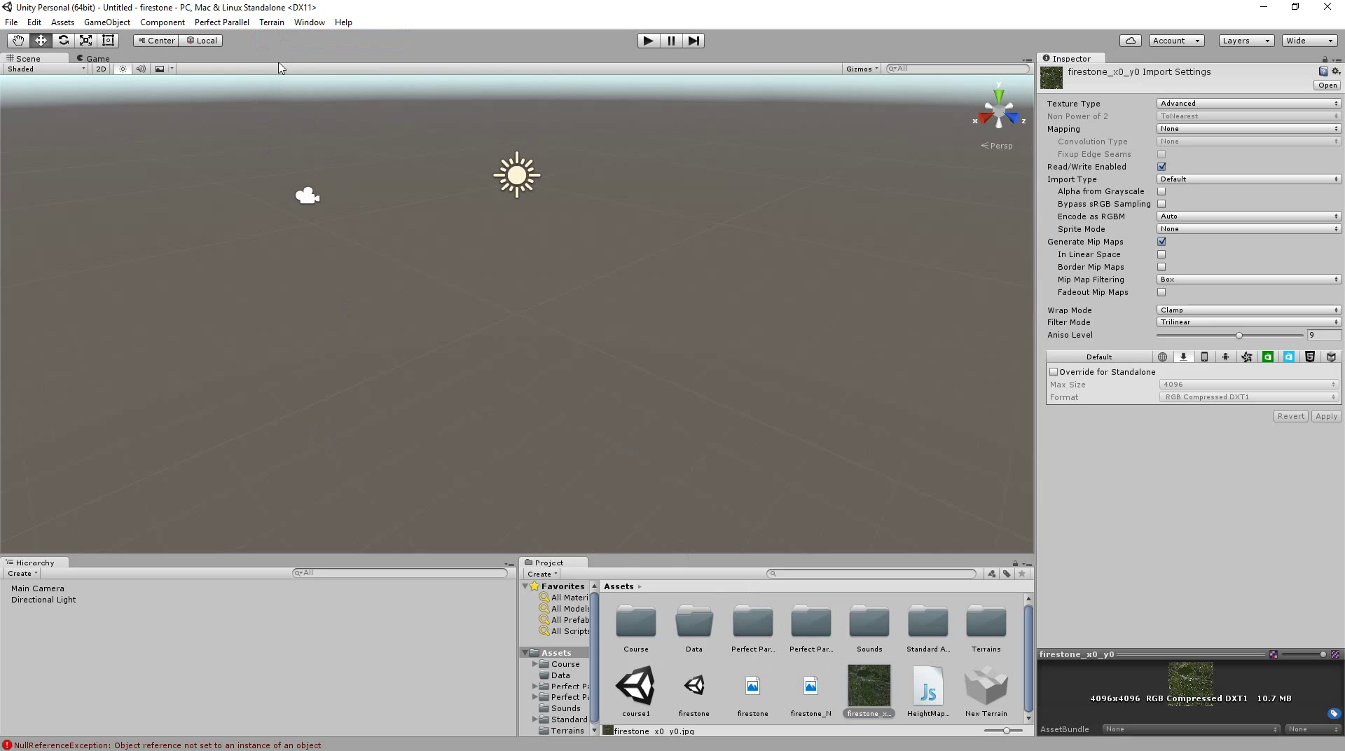
left_click(485, 337)
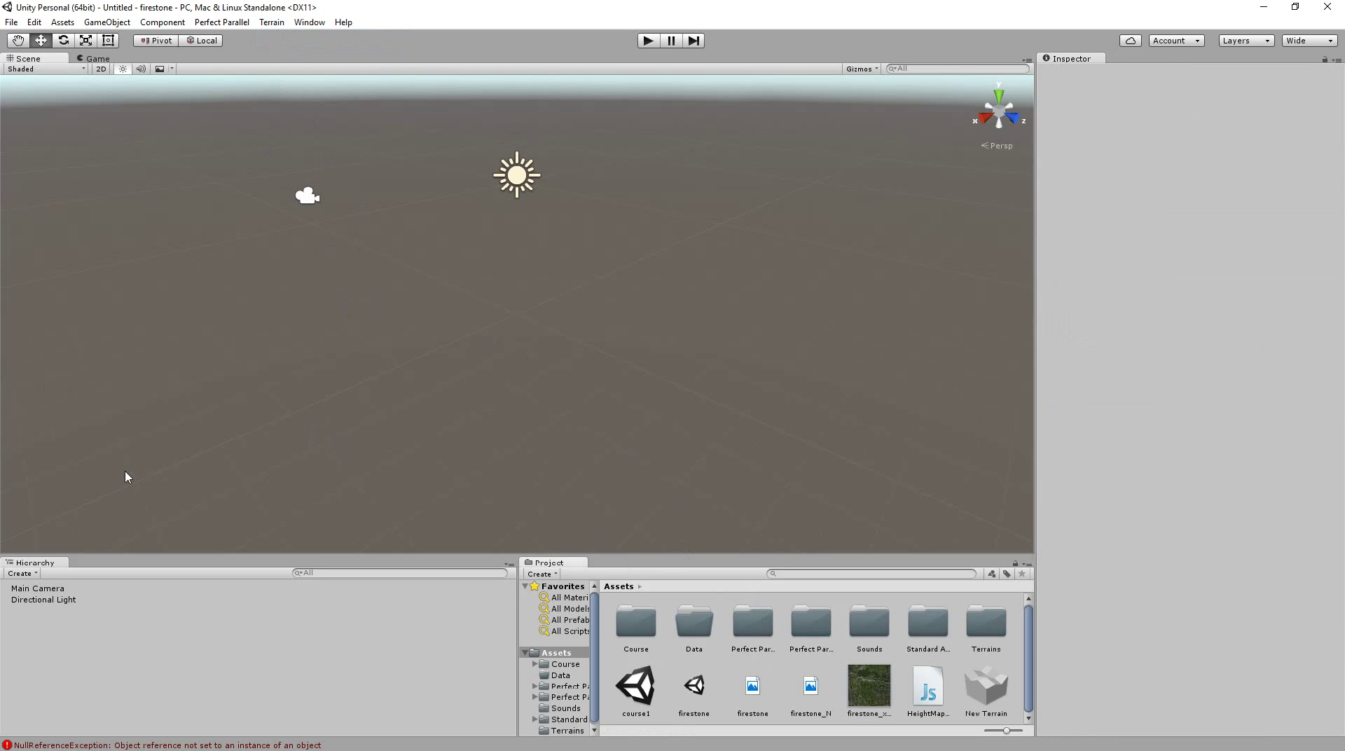
Add a 3D Terrain object to the scene's hierarchy.
right_click(66, 662)
left_click(28, 645)
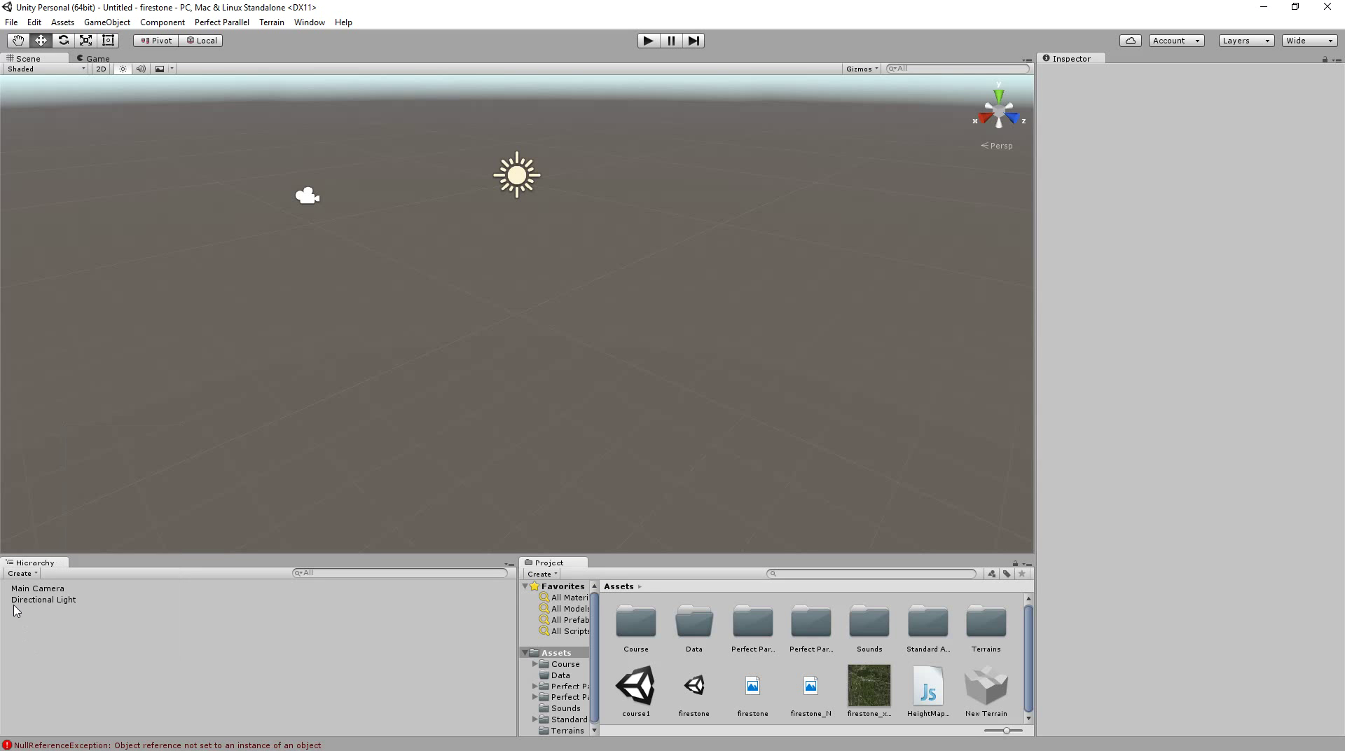
left_click(637, 701)
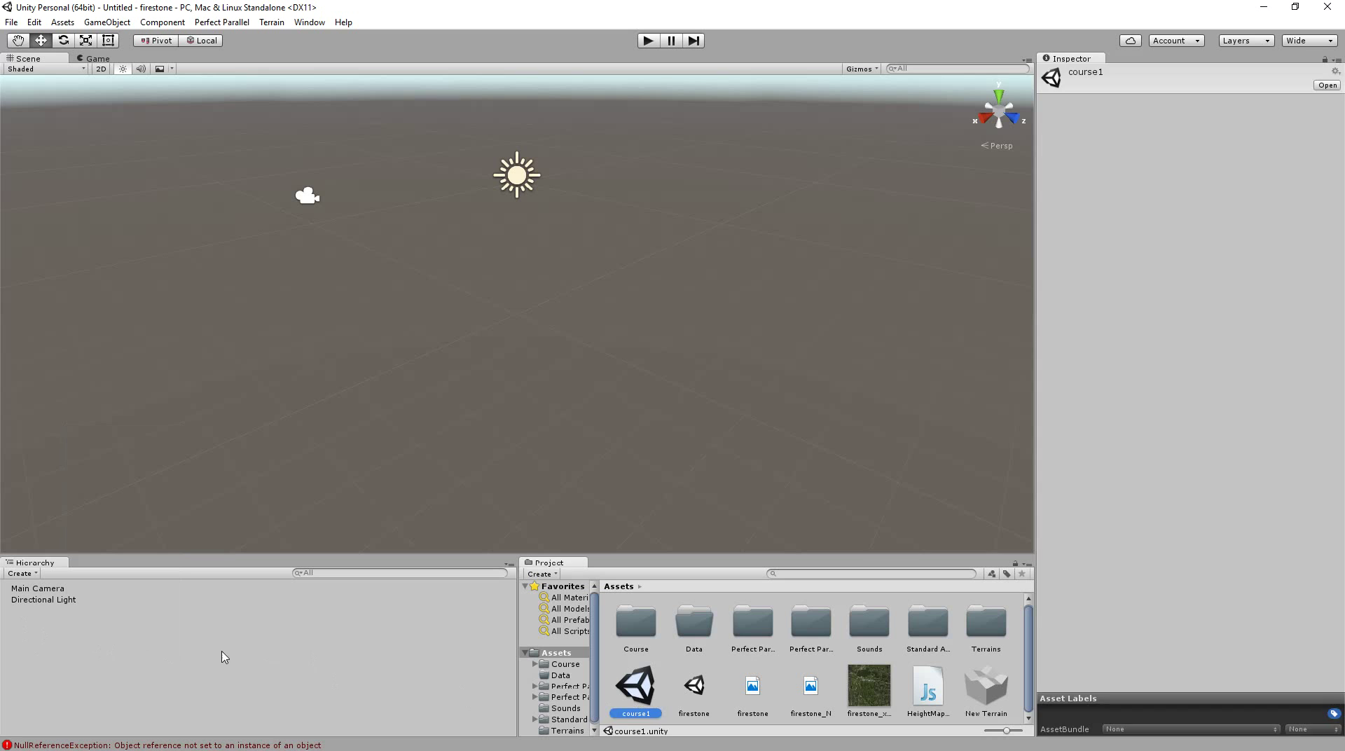
left_click(126, 649)
right_click(115, 637)
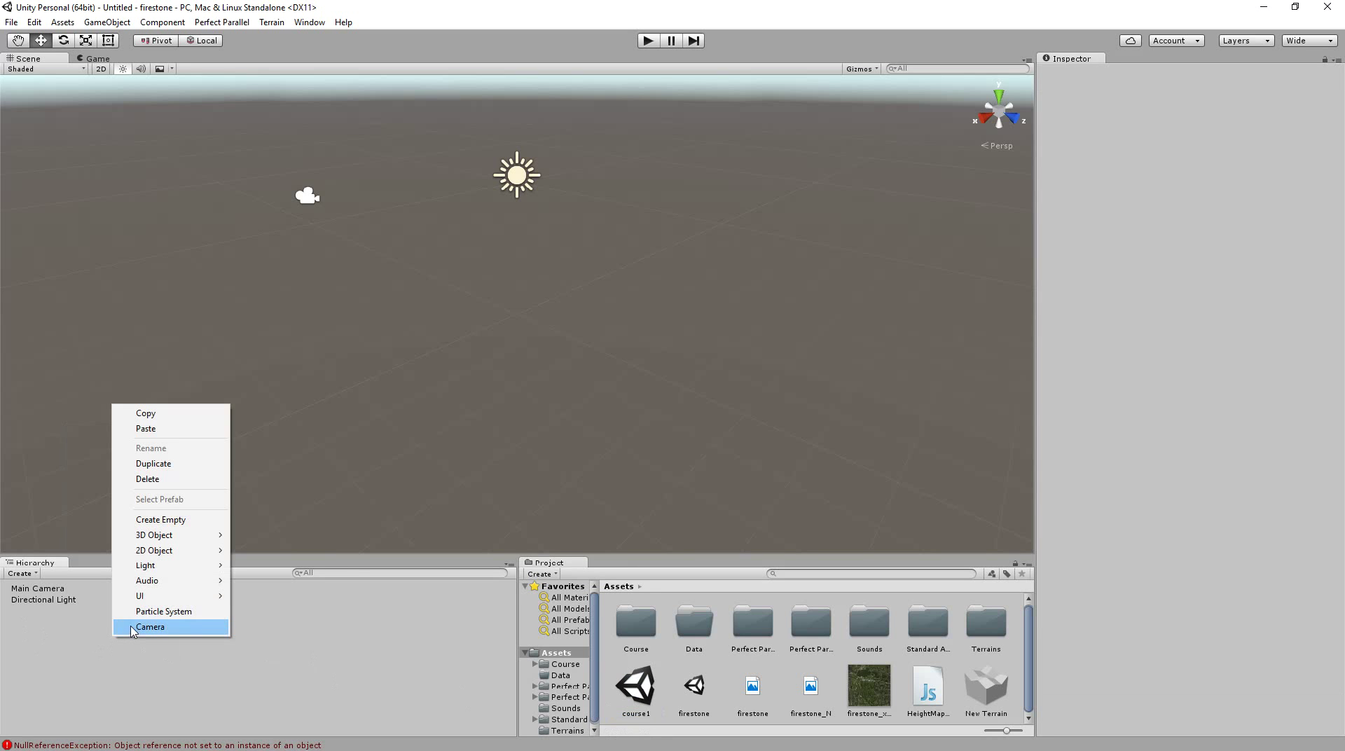
mouse_move(149, 536)
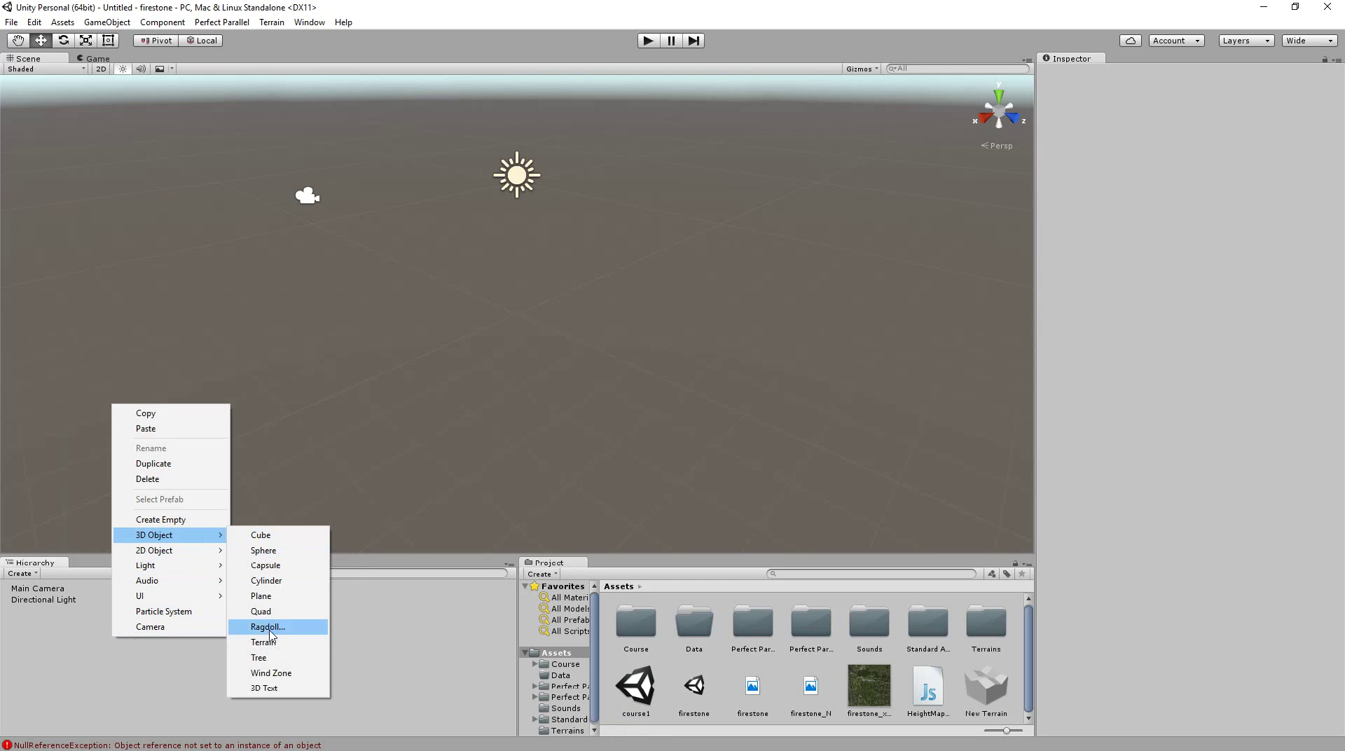
left_click(263, 641)
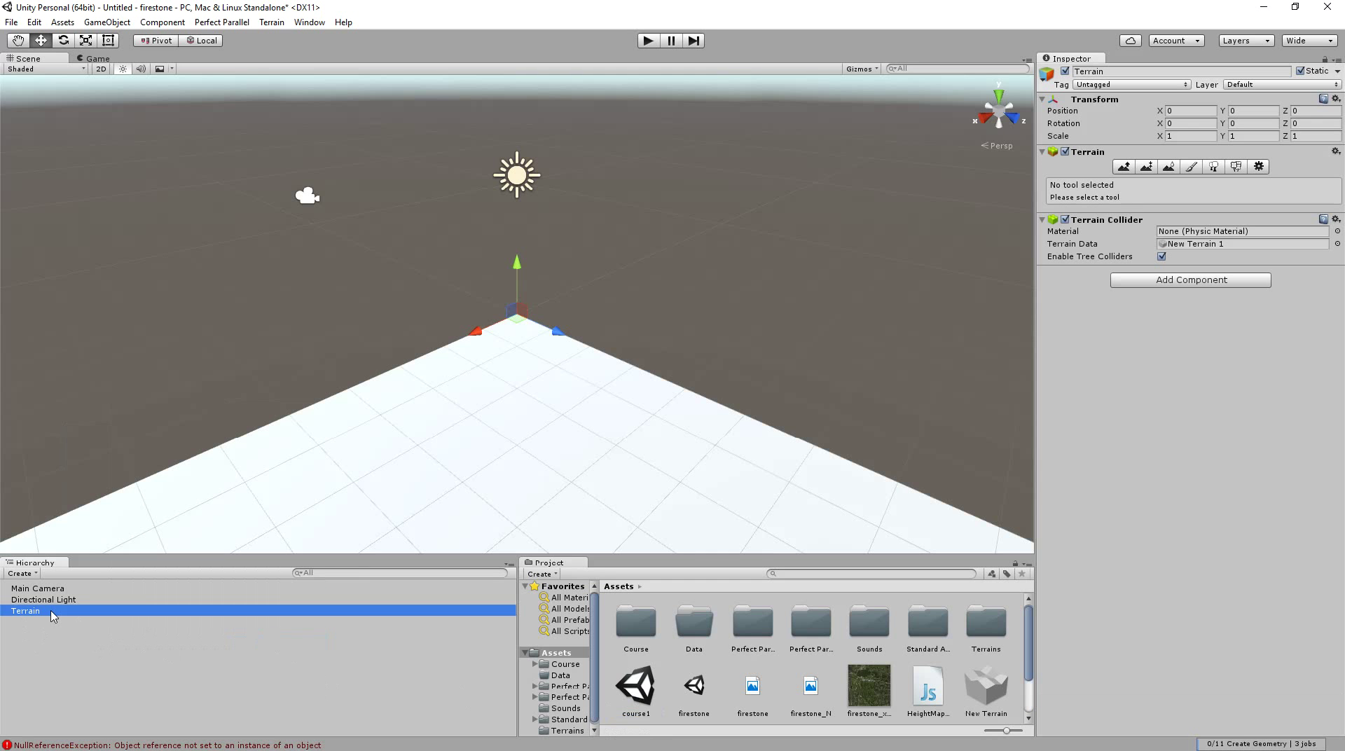
Set the terrain's width and length to 2048 and its heightmap resolution to 2049 in the terrain settings.
scroll(357, 499, "down", 5)
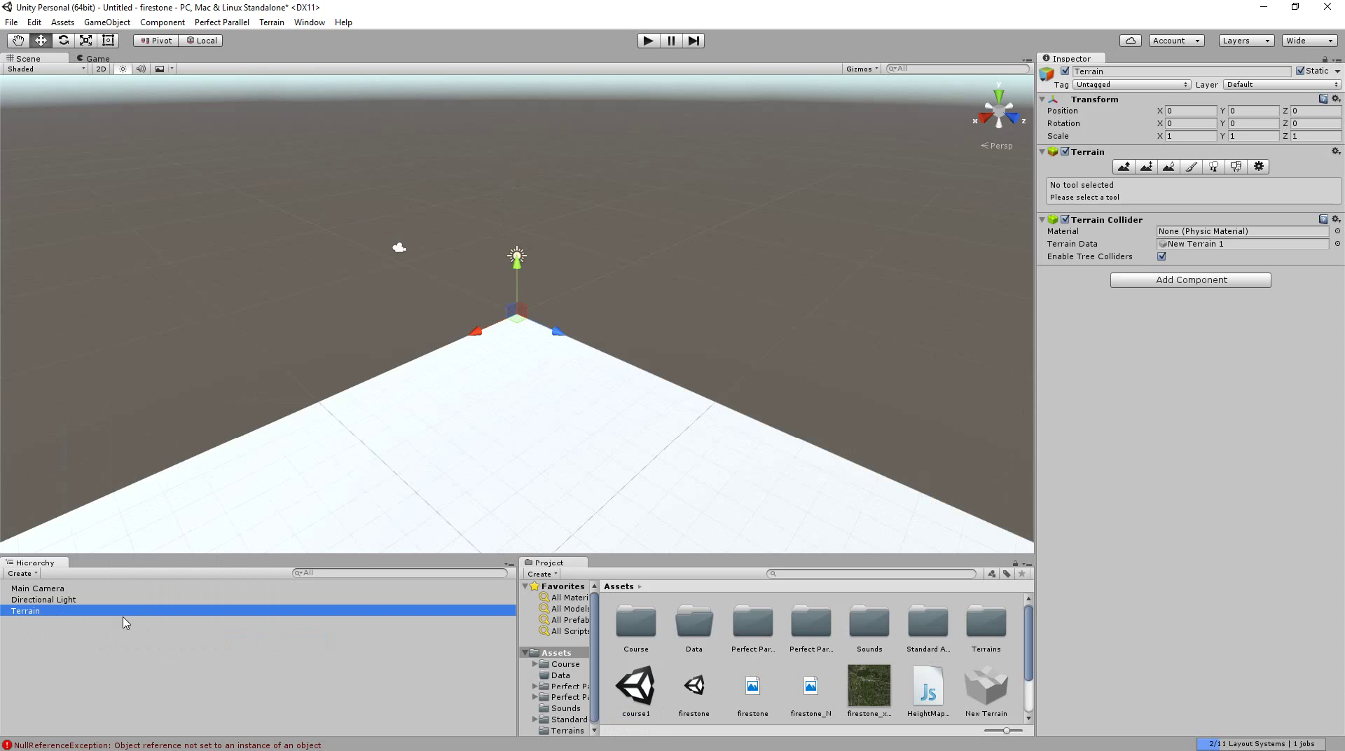
scroll(553, 475, "up", 5)
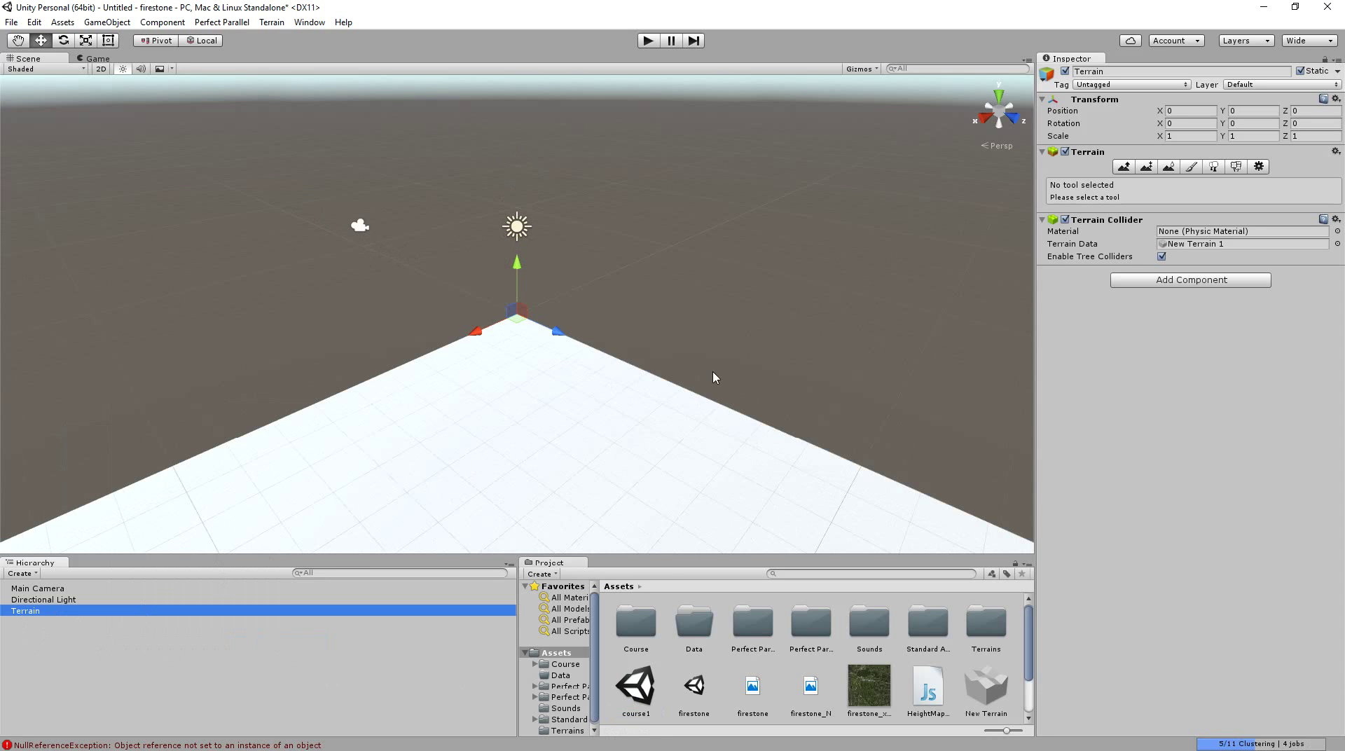
left_click(1169, 136)
right_click_drag(565, 341, 1079, 368)
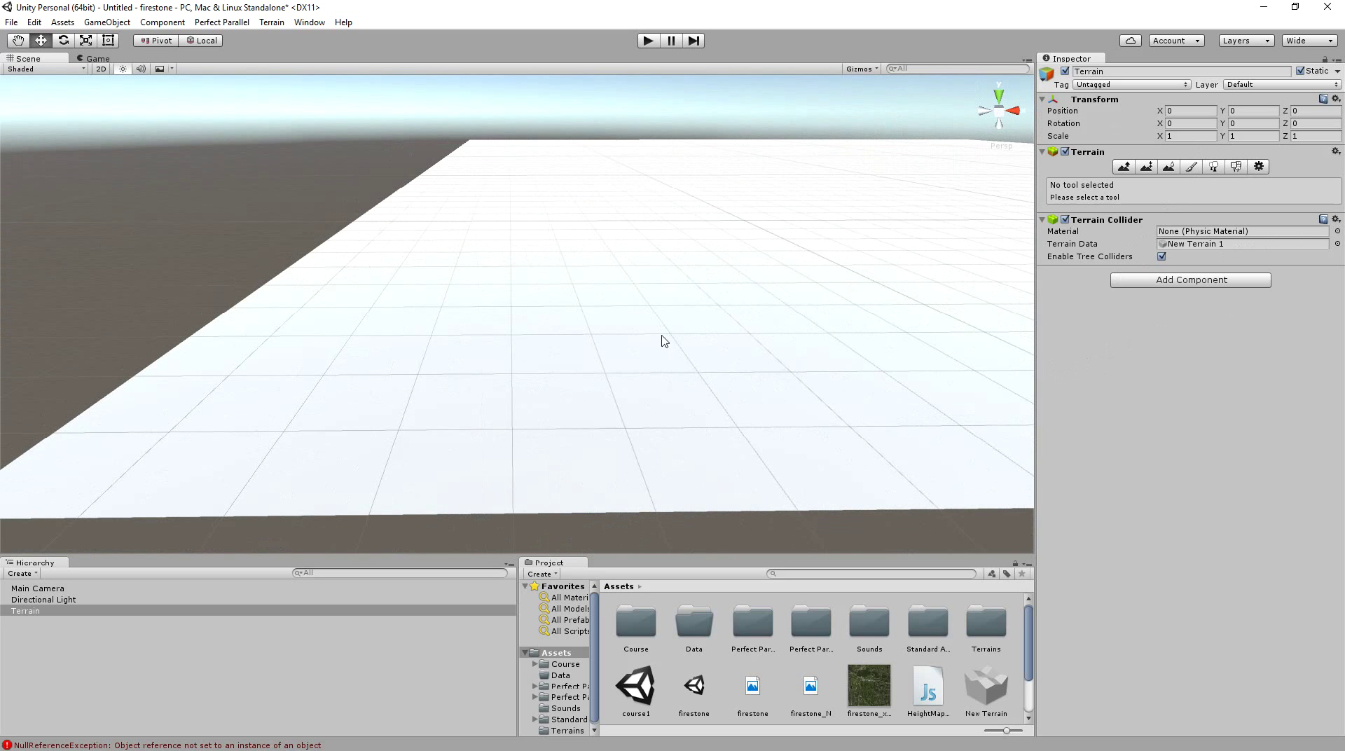
scroll(665, 341, "down", 5)
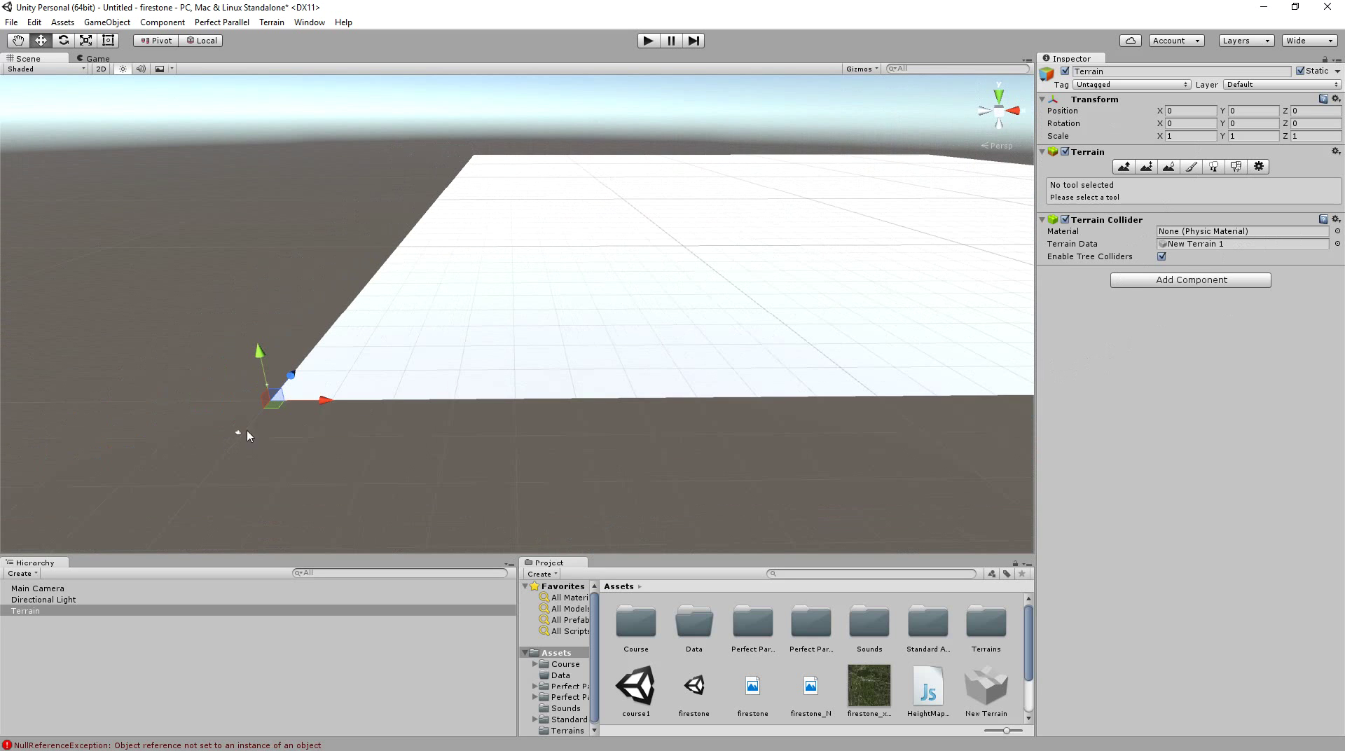
left_click(1258, 168)
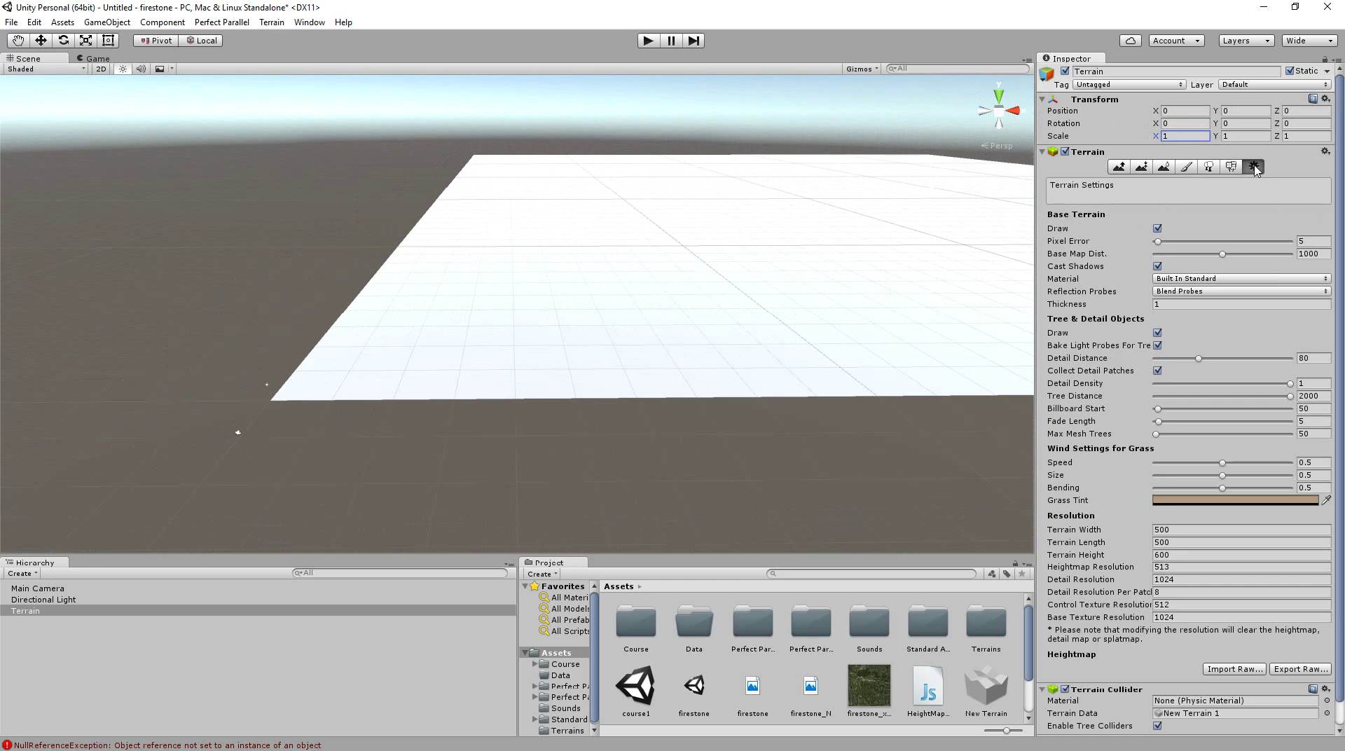
left_click(1096, 534)
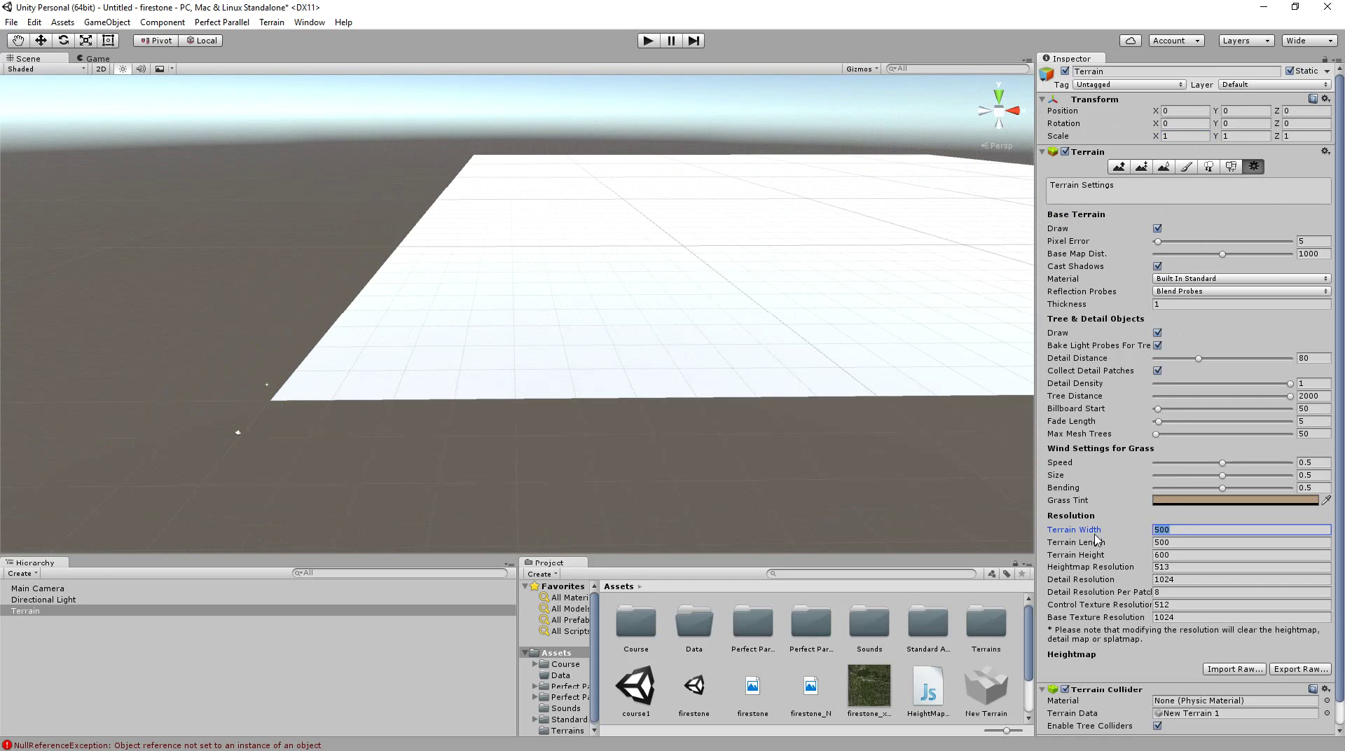
type("2048")
key("Tab")
type("2048")
key("Tab")
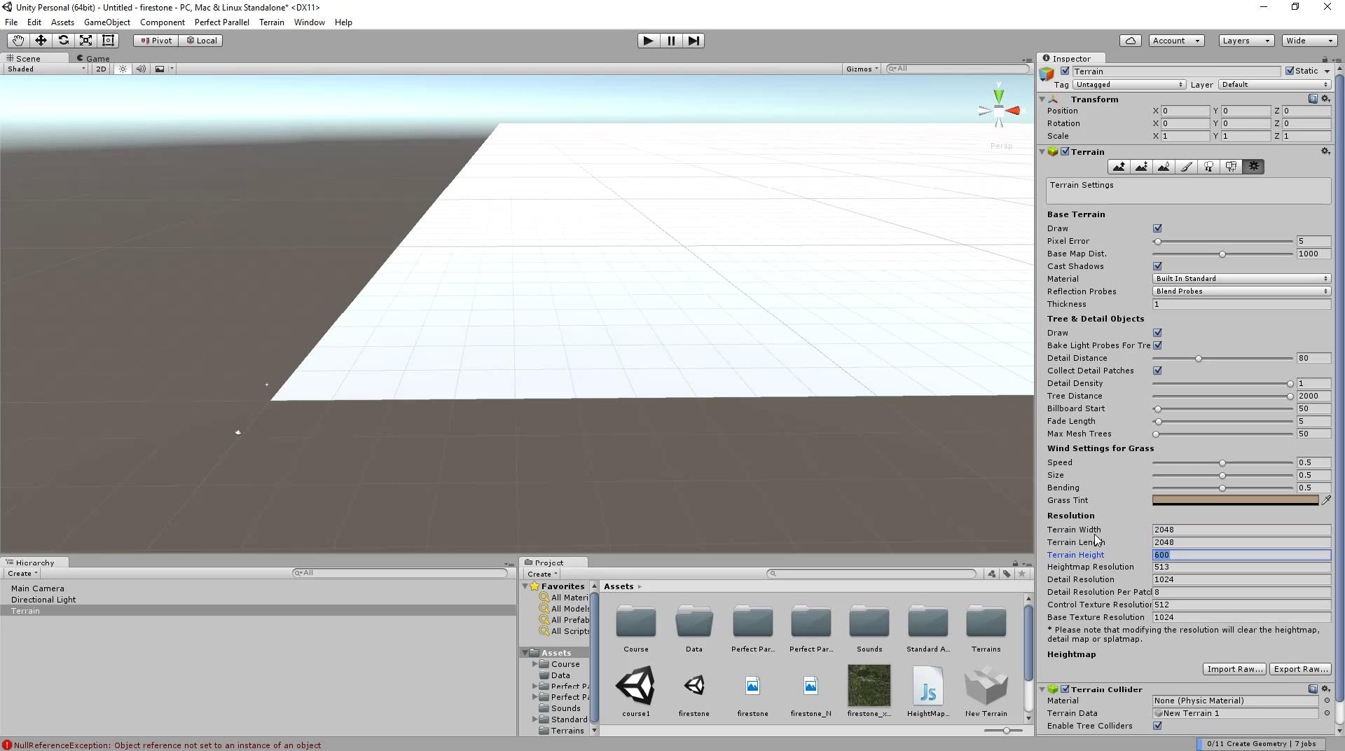
scroll(1092, 538, "down", 1)
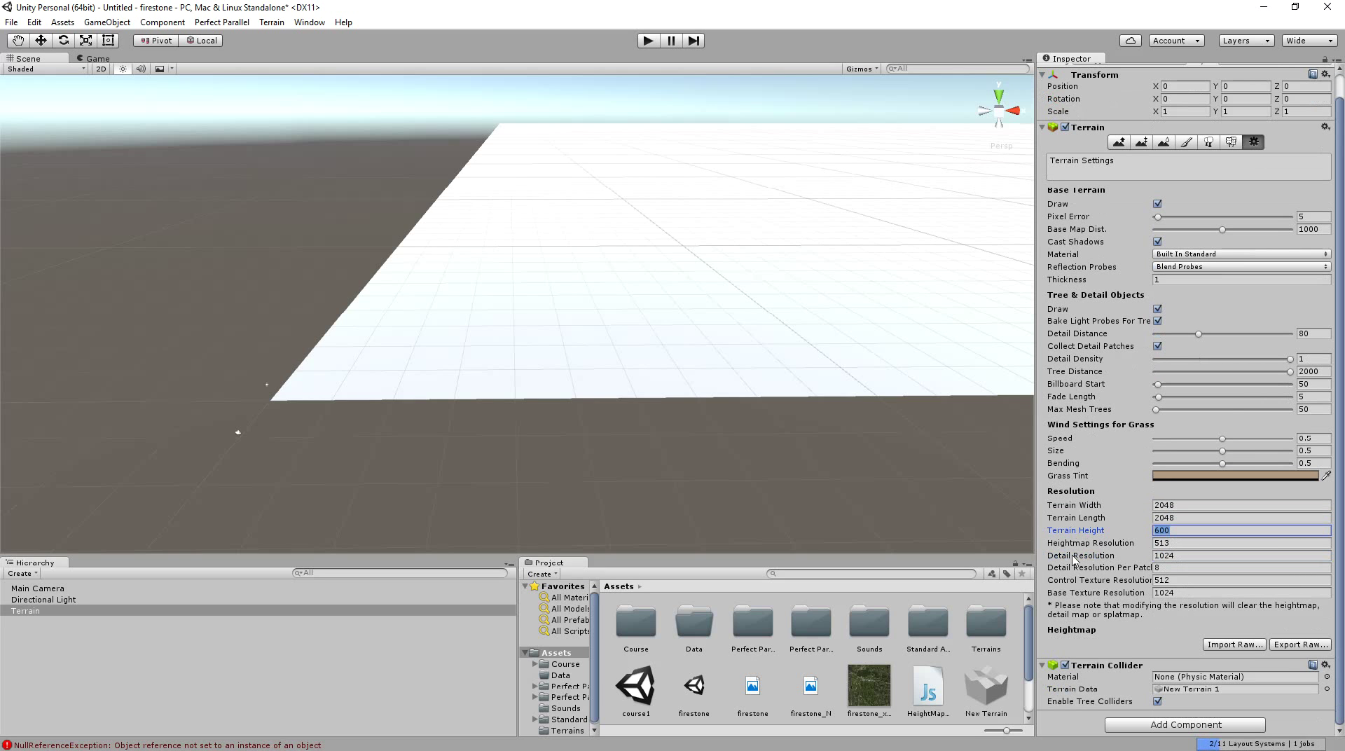
left_click(1173, 544)
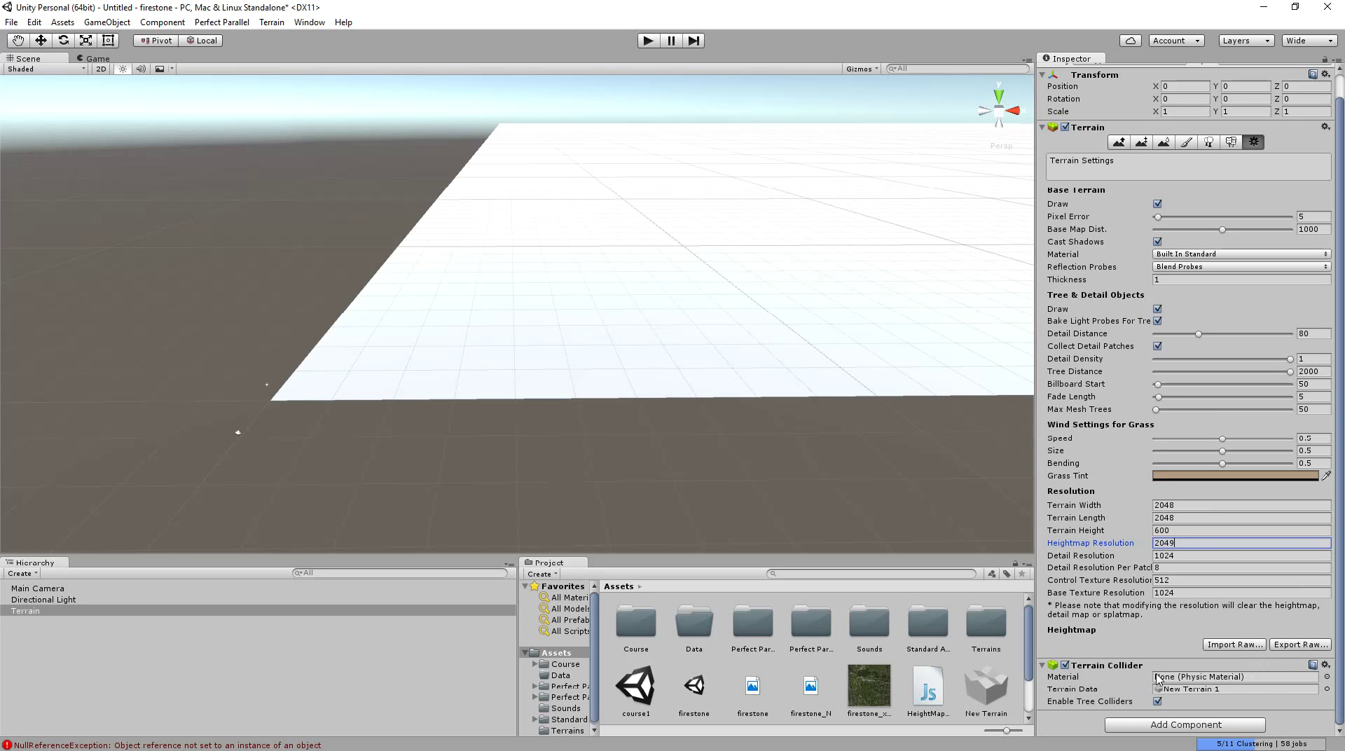
Assign the rough physic material to the terrain's collider.
left_click(1327, 677)
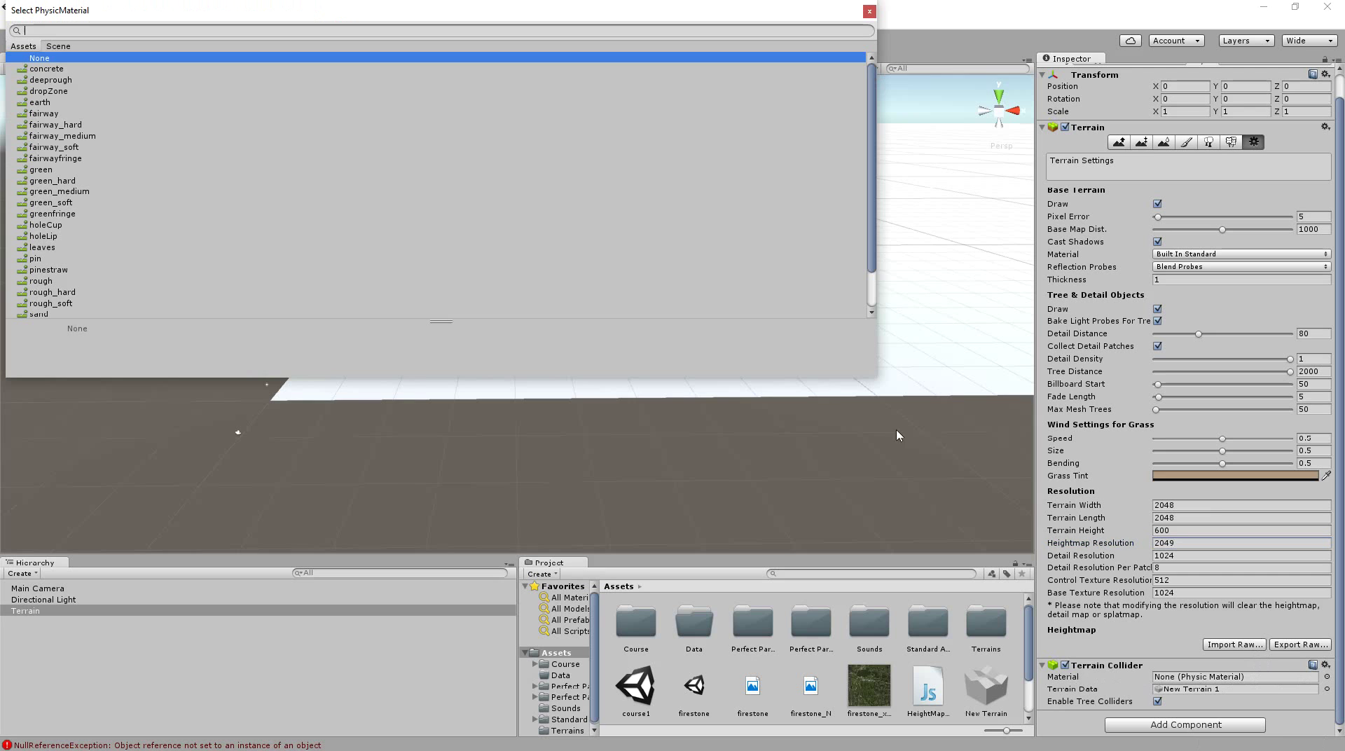
left_click(57, 291)
left_click(55, 281)
double_click(54, 283)
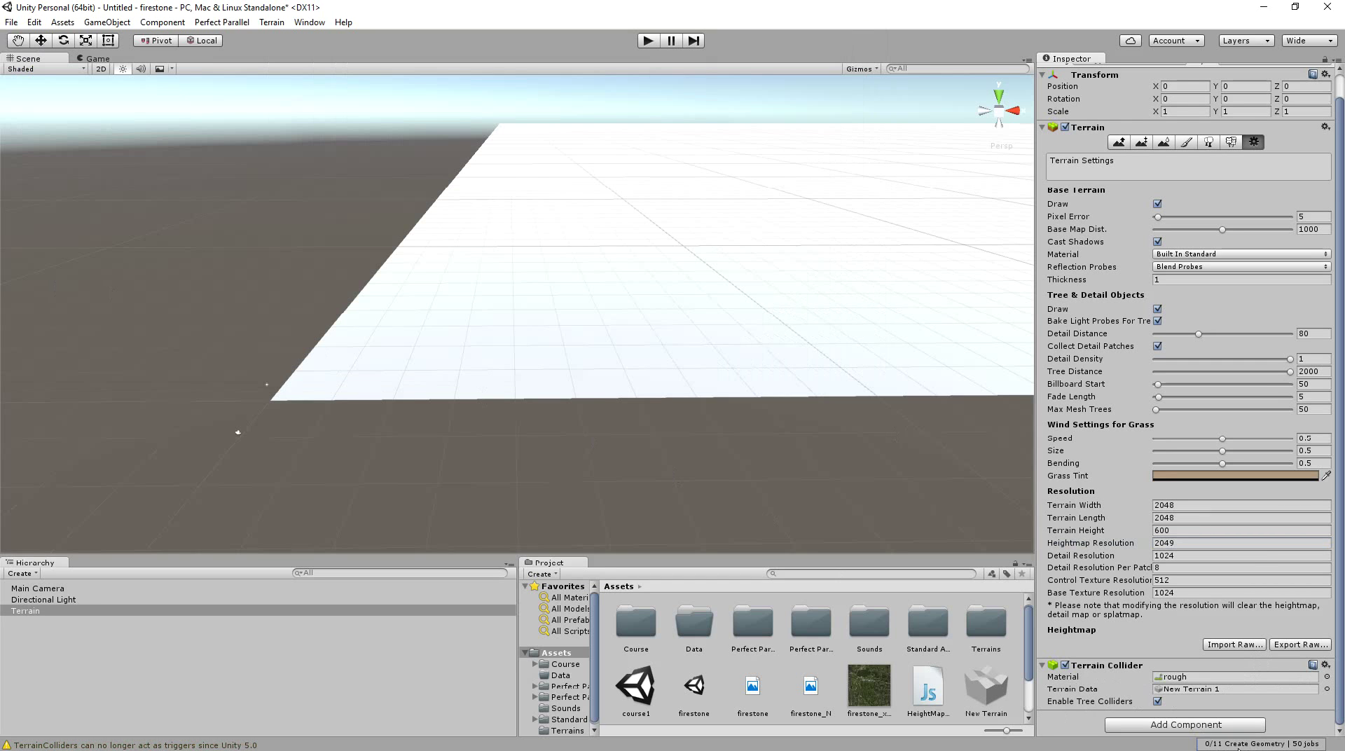
Run Heightmap From Texture with the firestone_x0_y0 texture selected to shape the resized terrain.
scroll(612, 437, "up", 2)
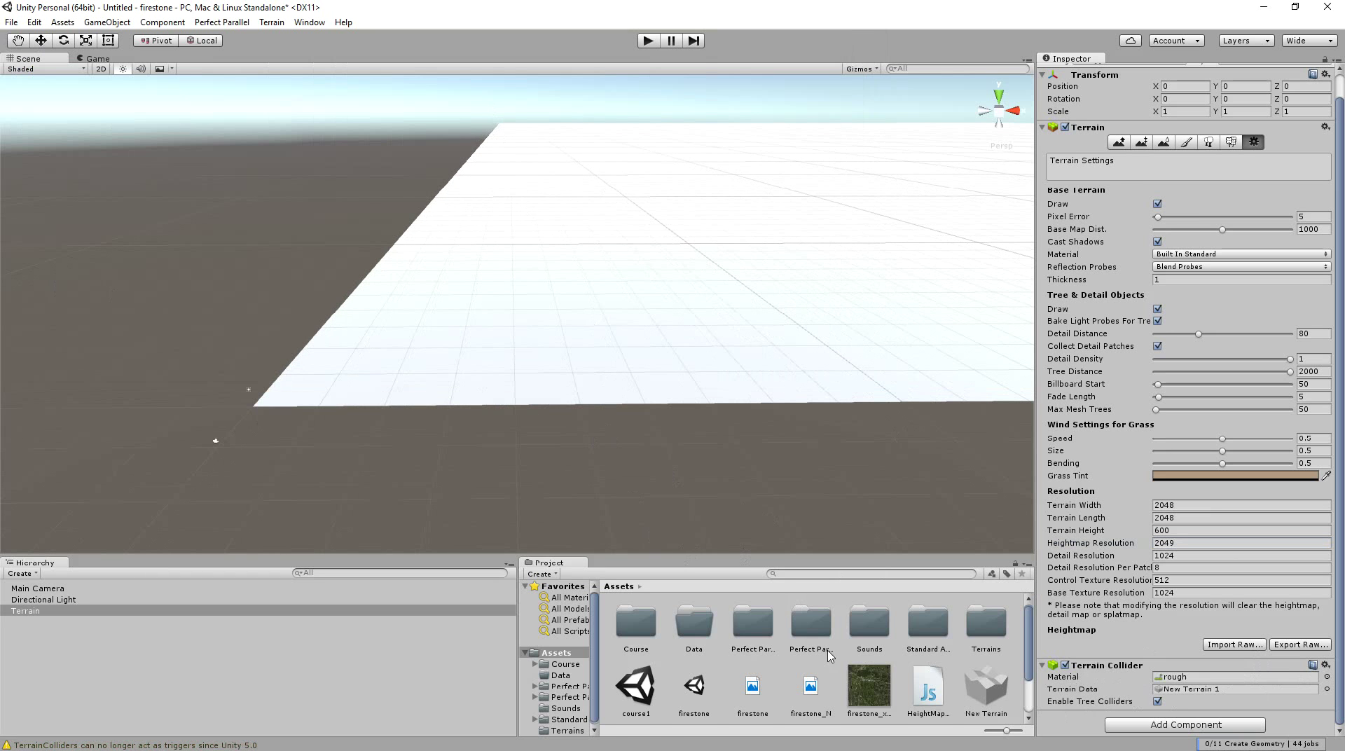
left_click(868, 685)
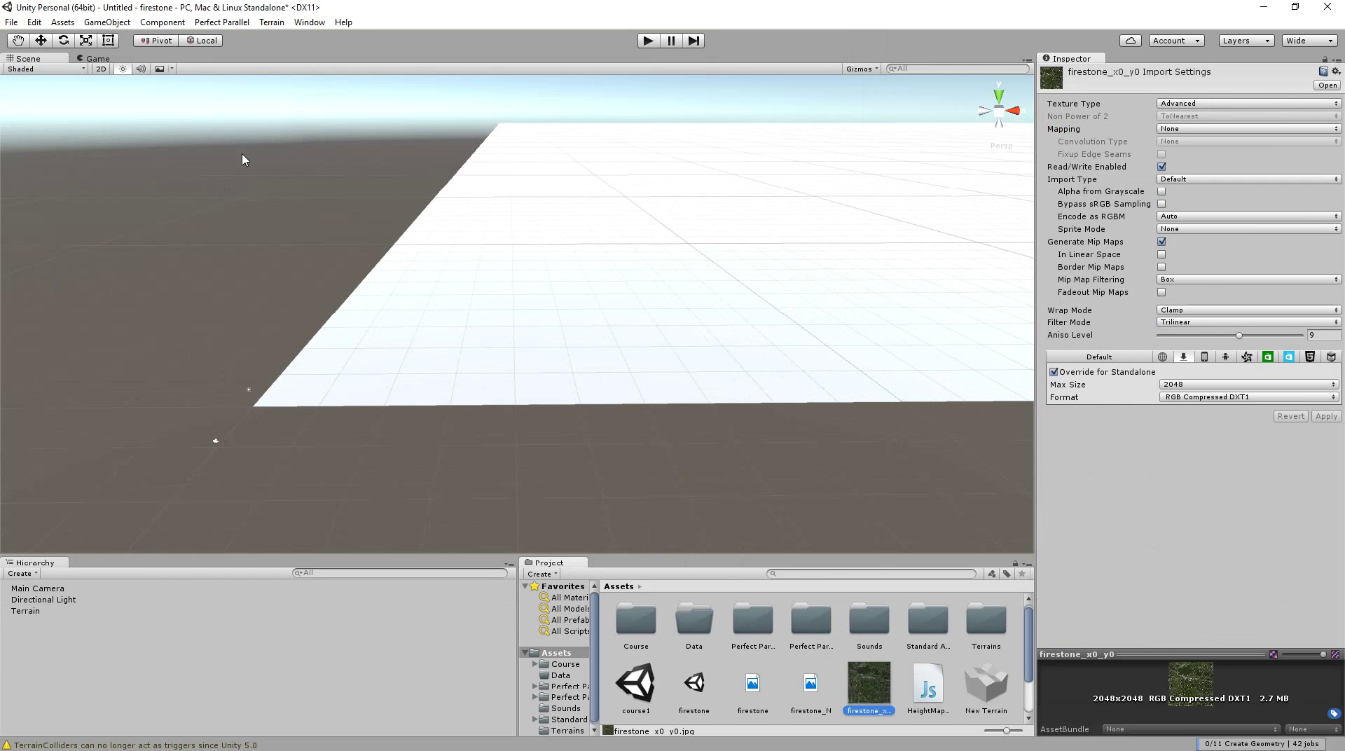
left_click(271, 21)
left_click(271, 38)
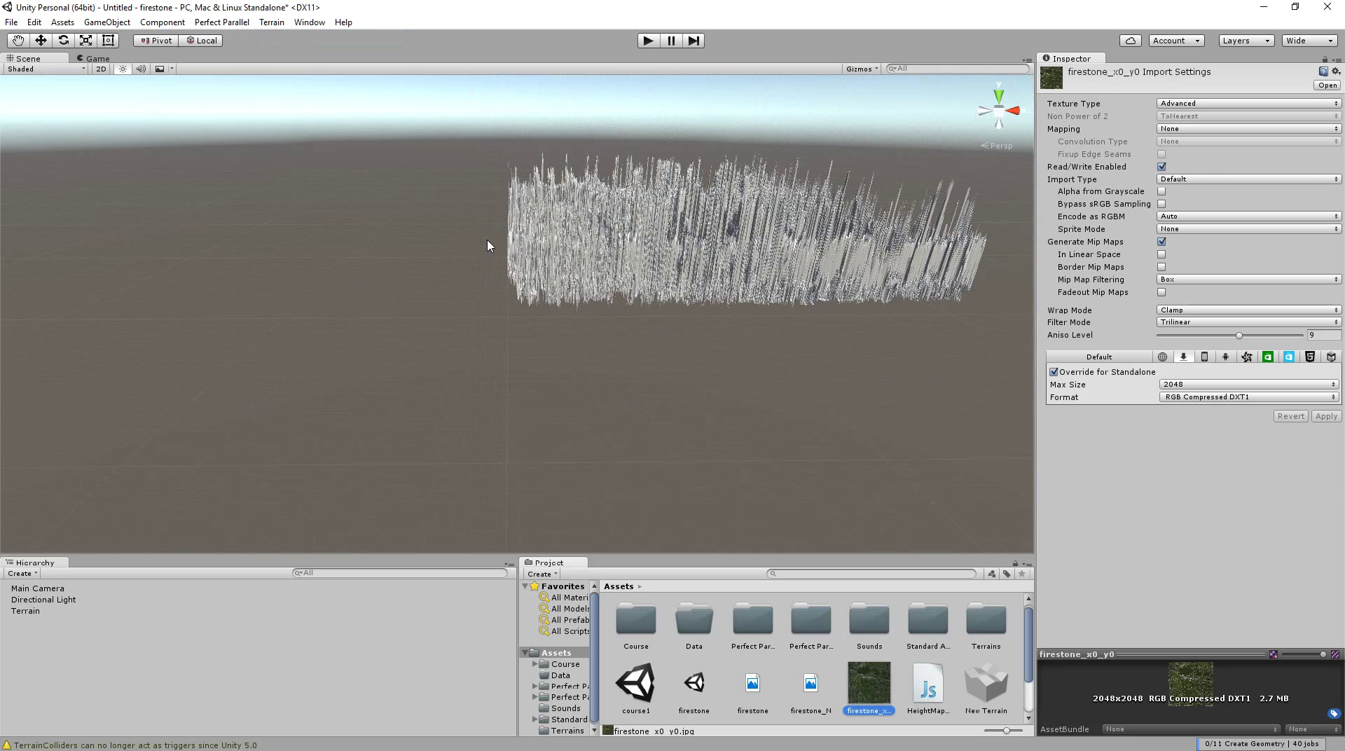
Select the terrain and try a terrain height of 100.
left_click(715, 246)
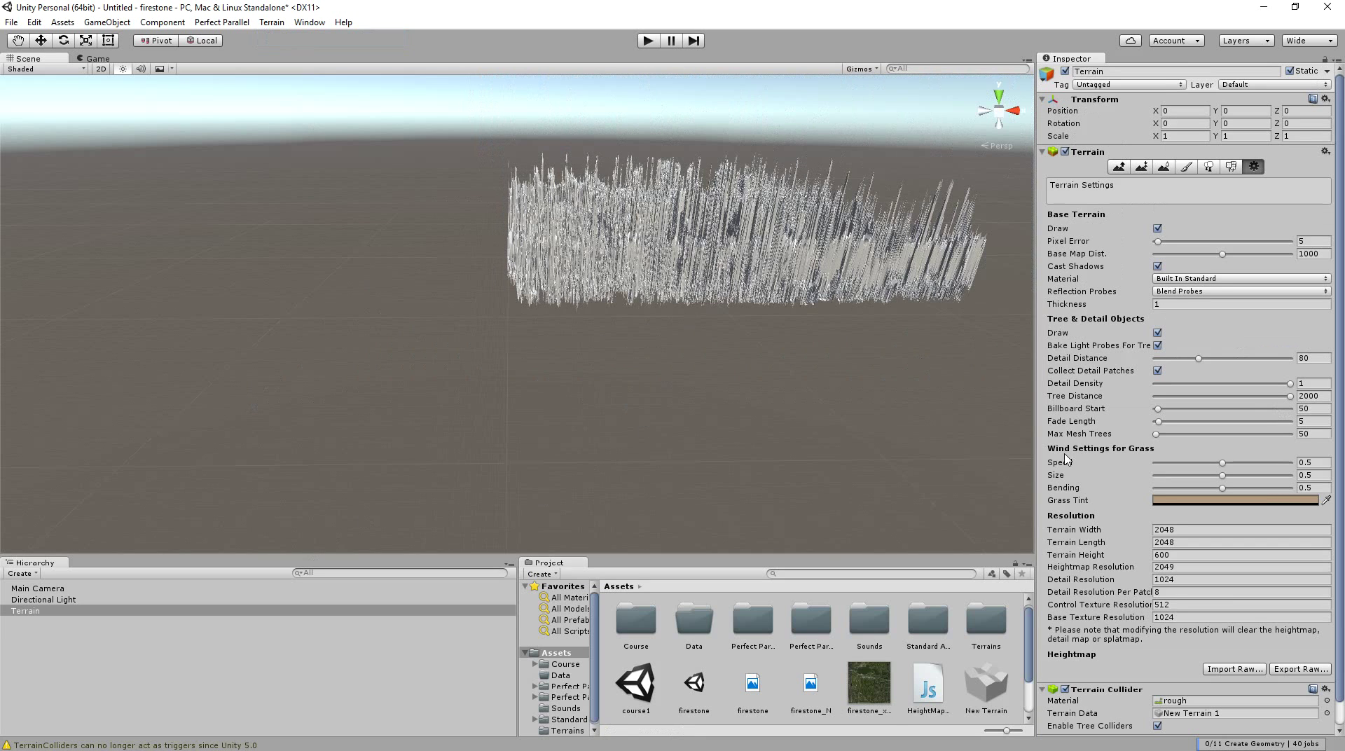
left_click(1182, 553)
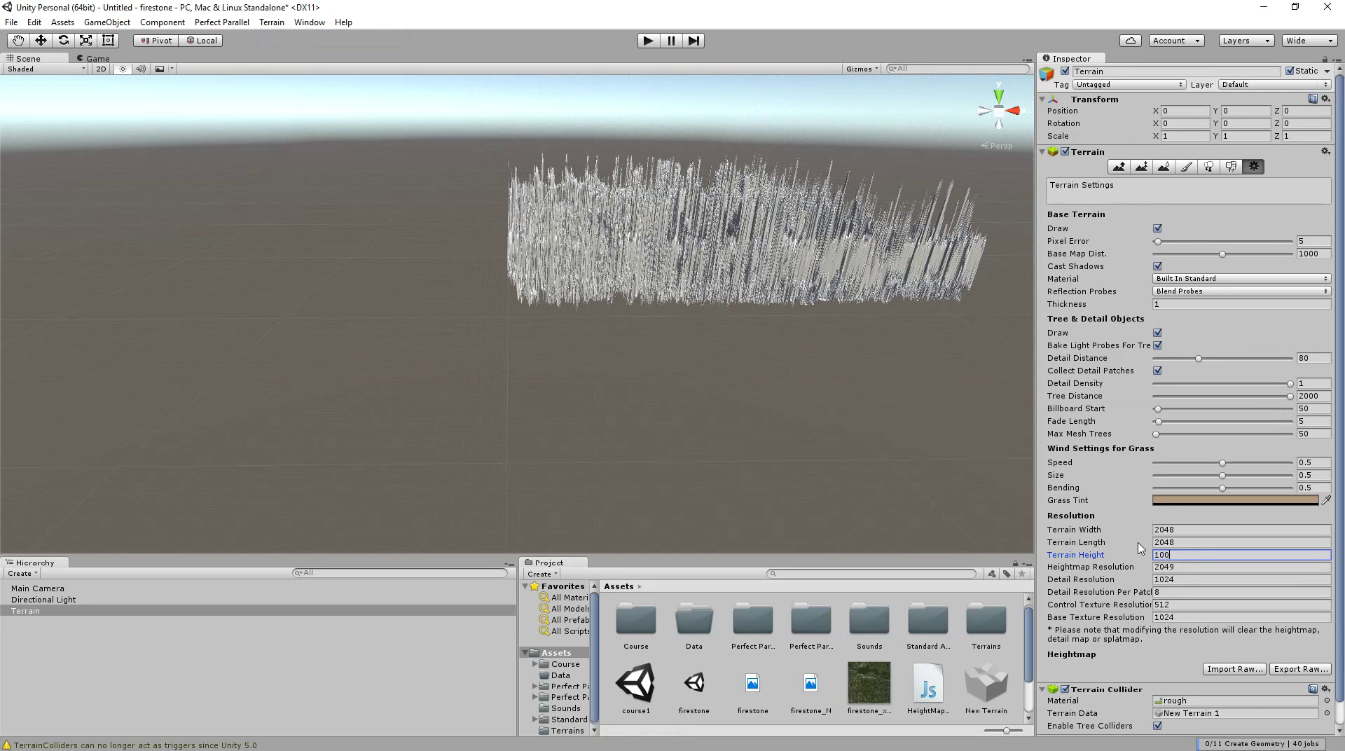
left_click(880, 393)
left_click(815, 289)
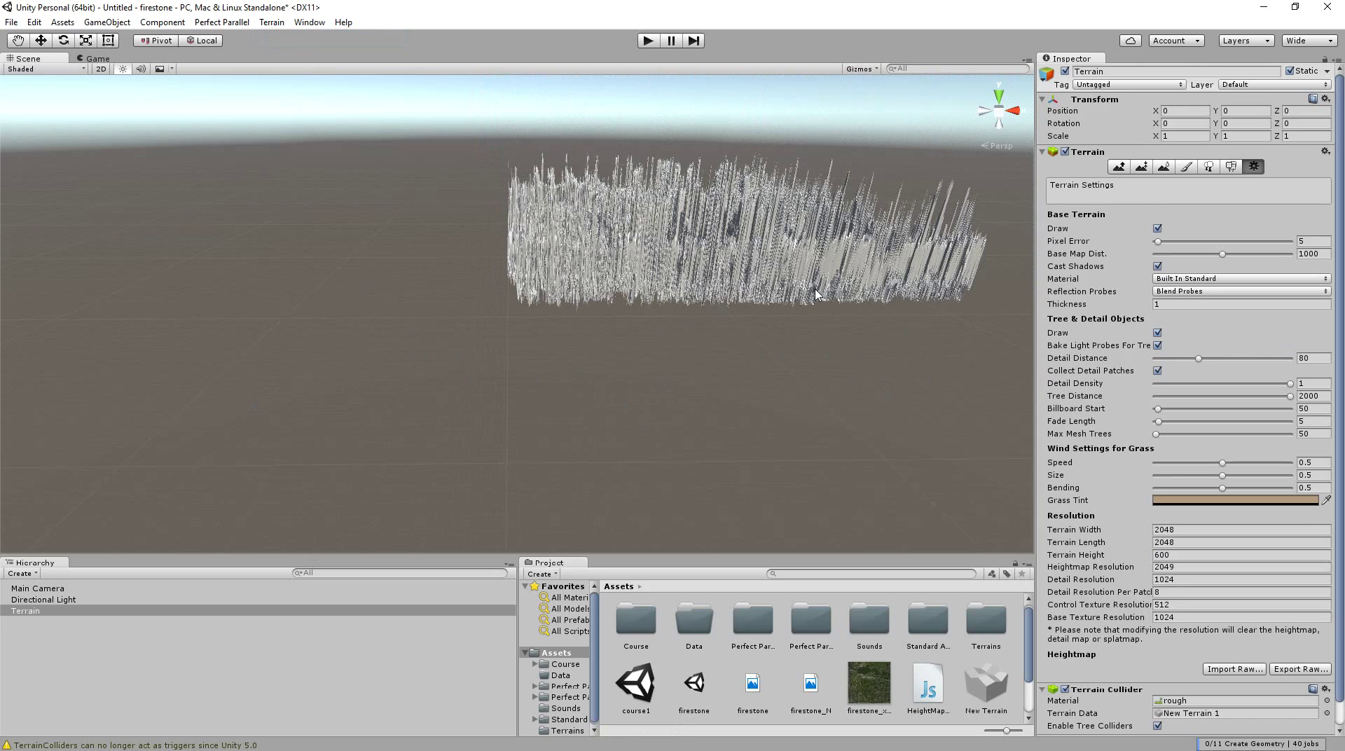
Try a heightmap resolution of 513 for the terrain and revert the change.
left_click(1182, 566)
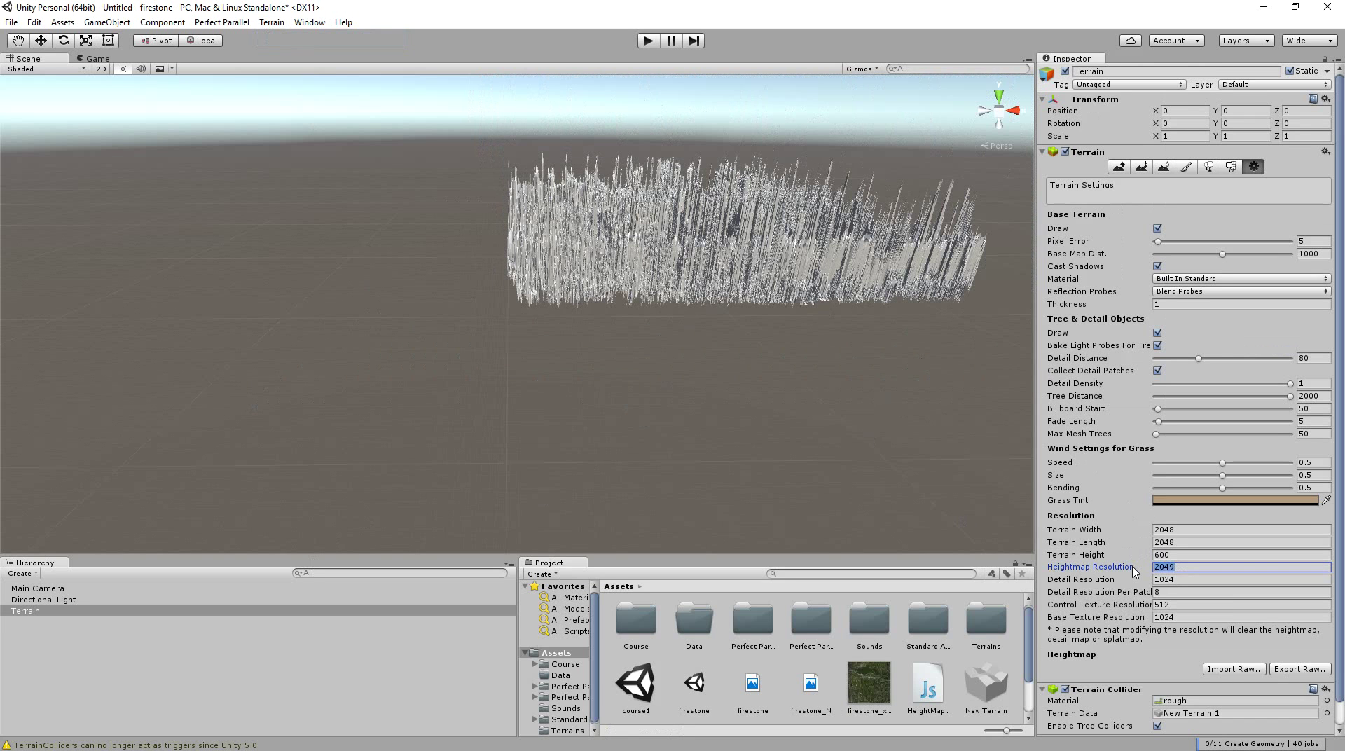
type("513")
key("Return")
left_click(1185, 568)
scroll(885, 459, "up", 10)
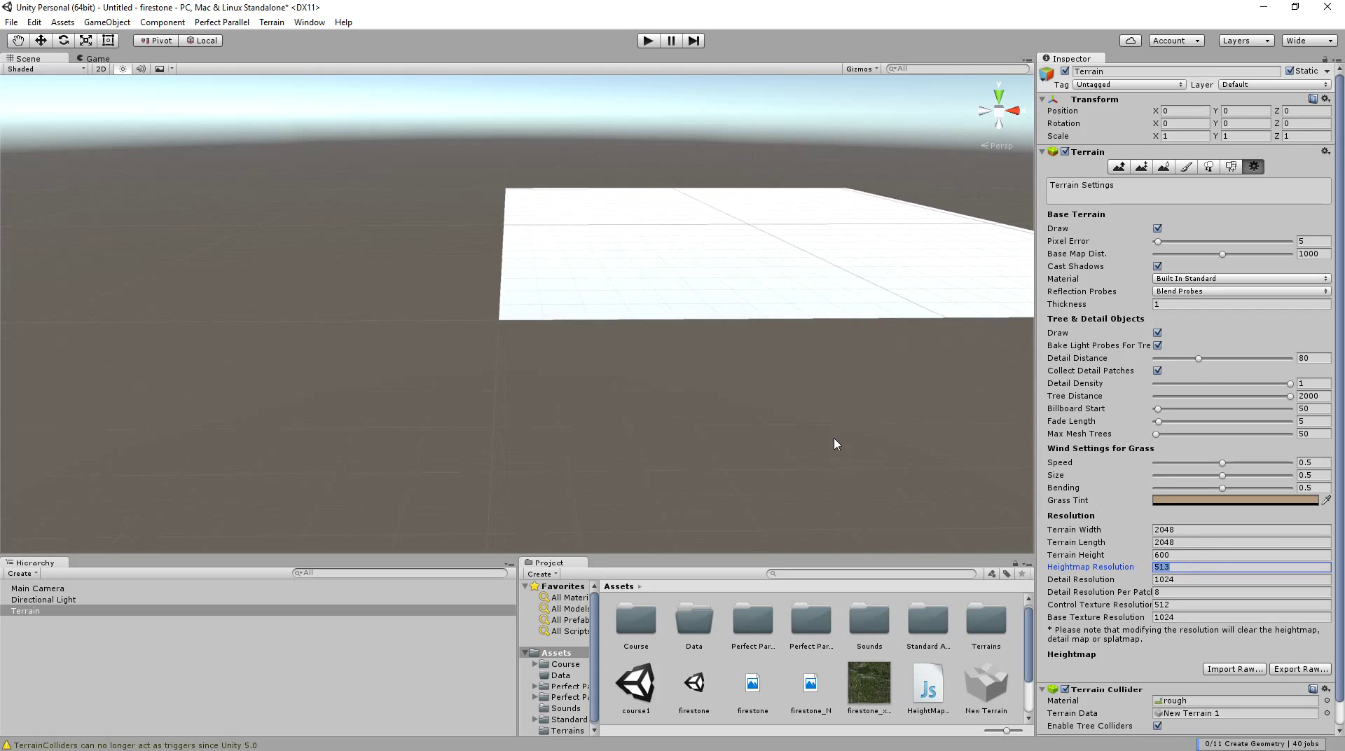
left_click(820, 327)
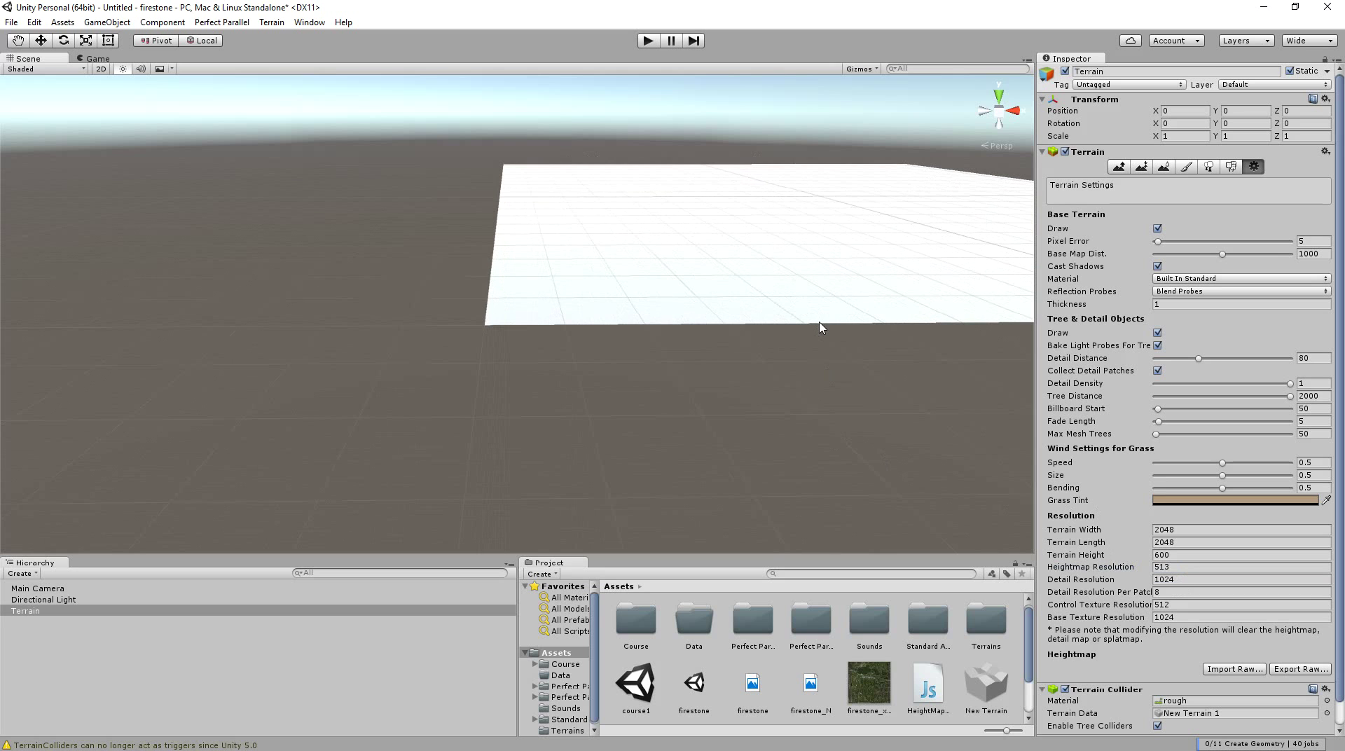
scroll(787, 298, "down", 8)
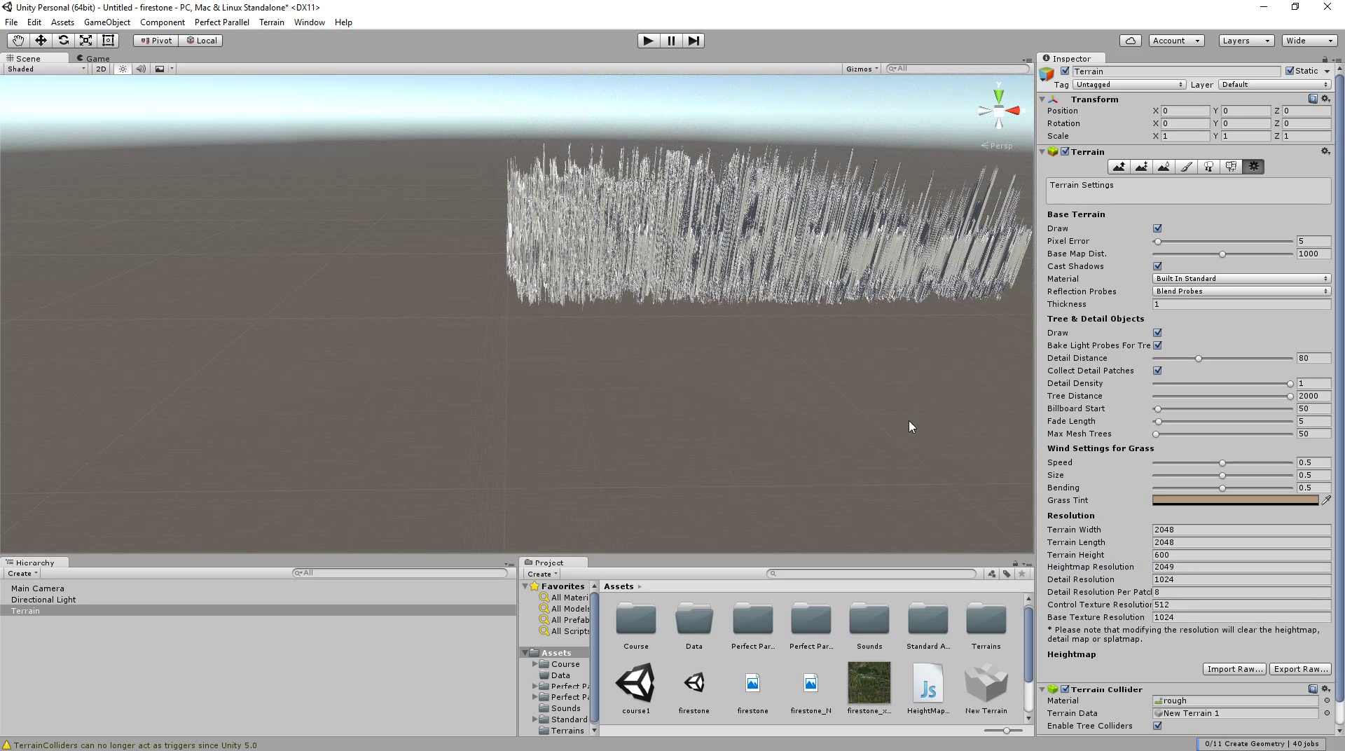
Set the terrain height to 40.
left_click(1184, 558)
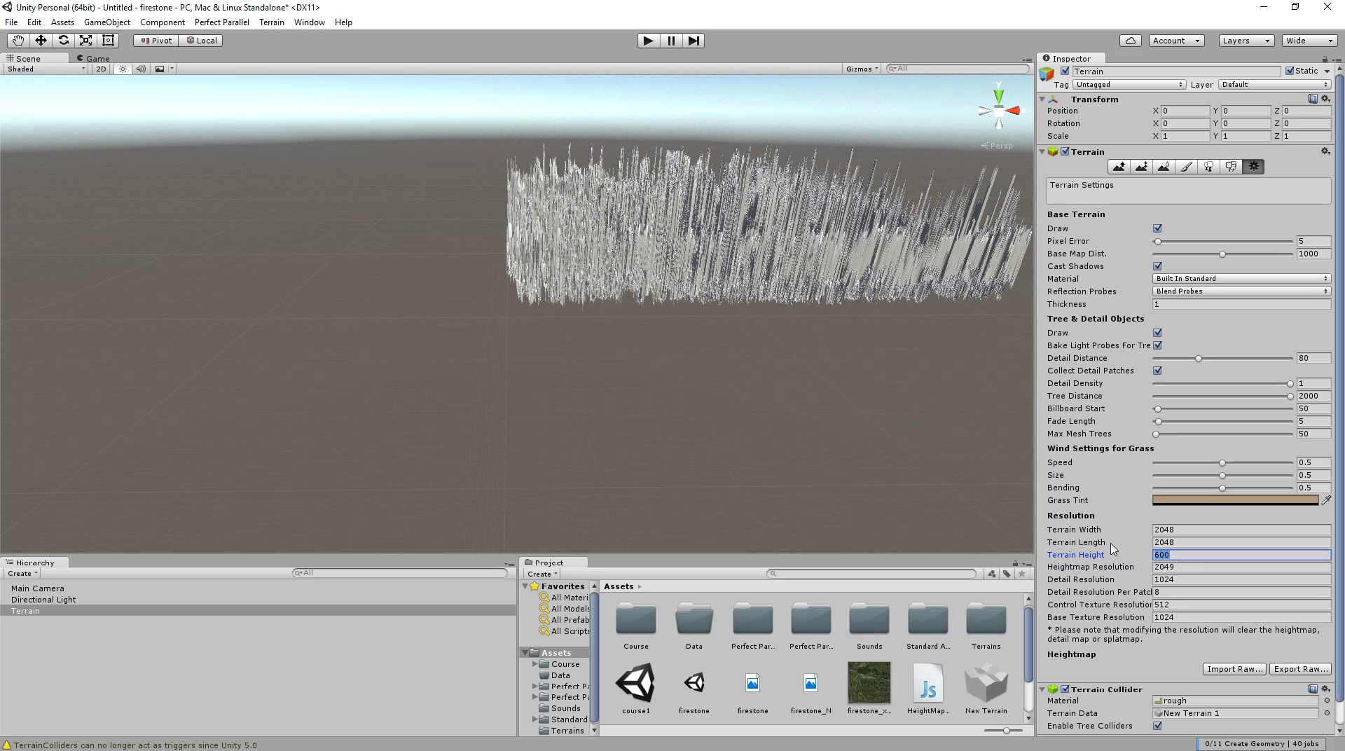
type("40")
key("Tab")
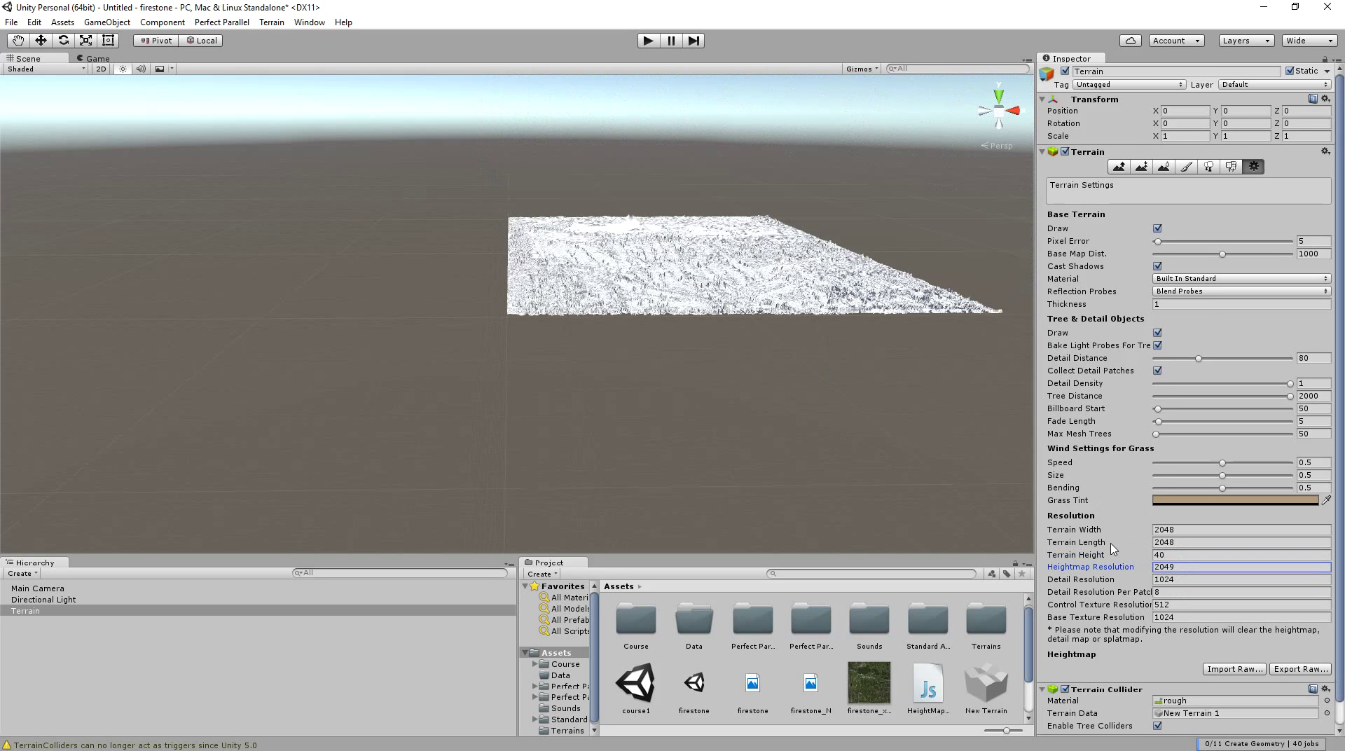
Examine the terrain's relief from above and close up to judge how tall its bumps are.
scroll(961, 339, "up", 4)
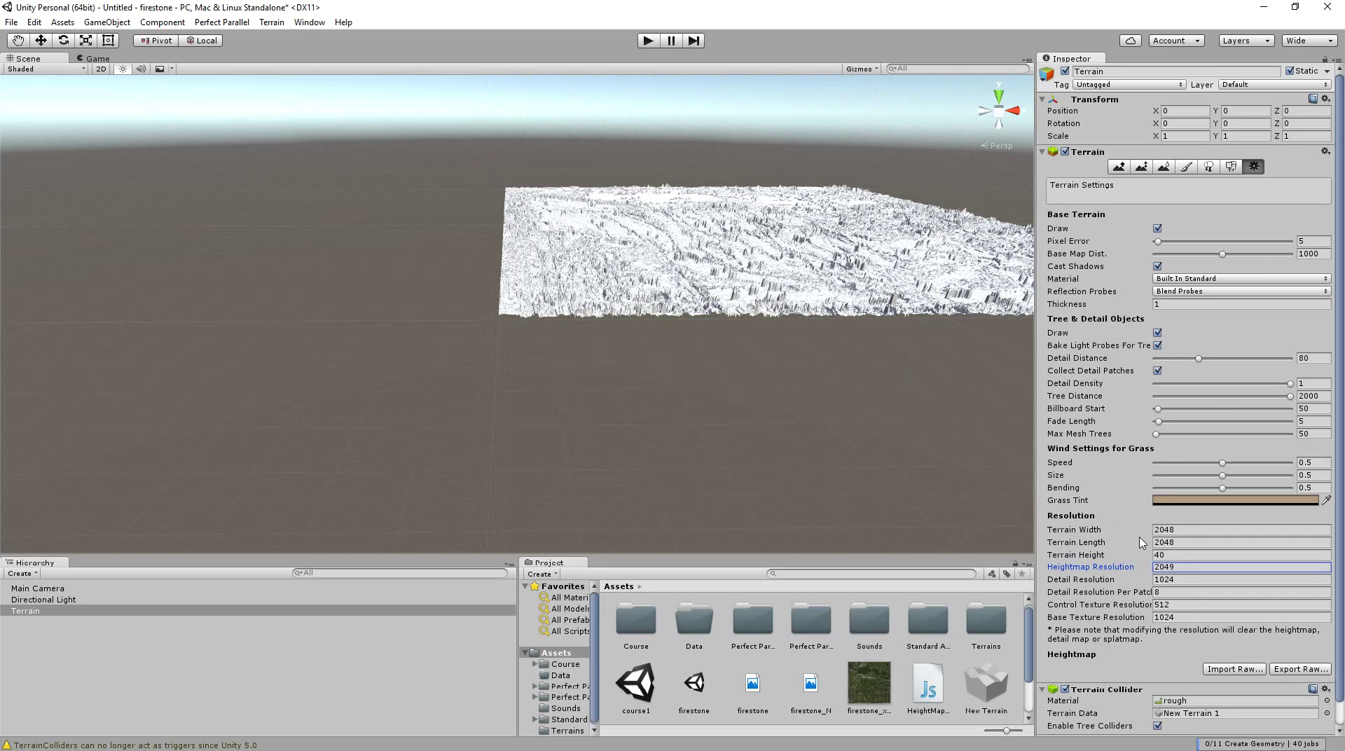
scroll(707, 208, "up", 1)
left_click_drag(707, 209, 714, 278, "alt")
scroll(716, 276, "up", 3)
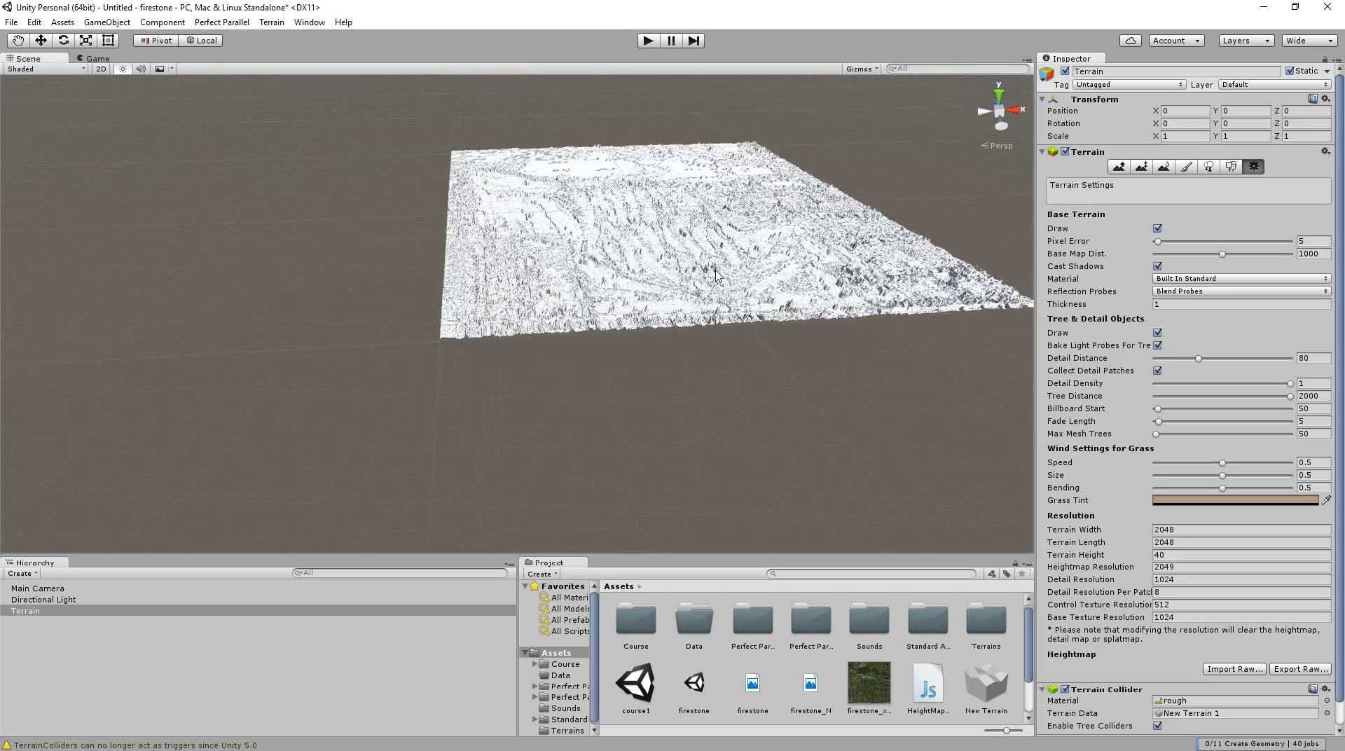
scroll(716, 275, "up", 2)
left_click_drag(710, 277, 735, 256, "alt")
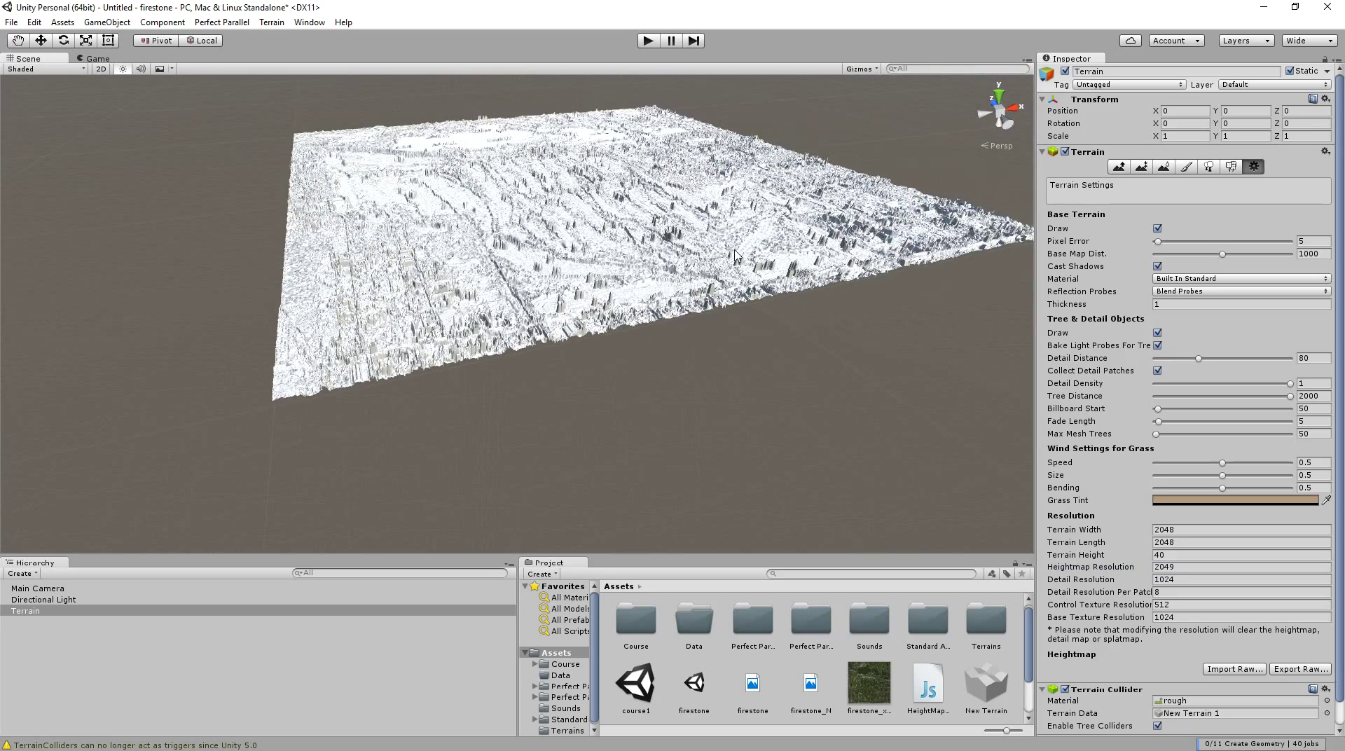
scroll(735, 257, "up", 6)
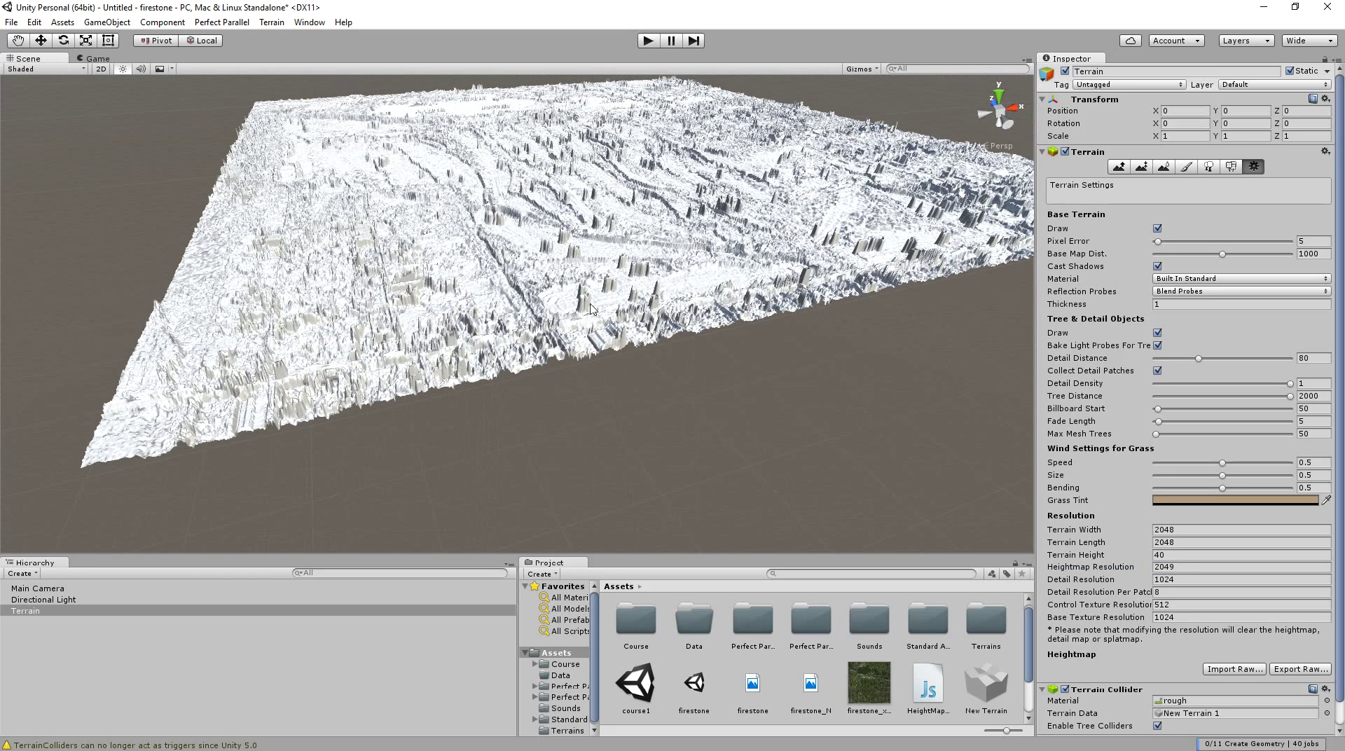
scroll(591, 308, "up", 8)
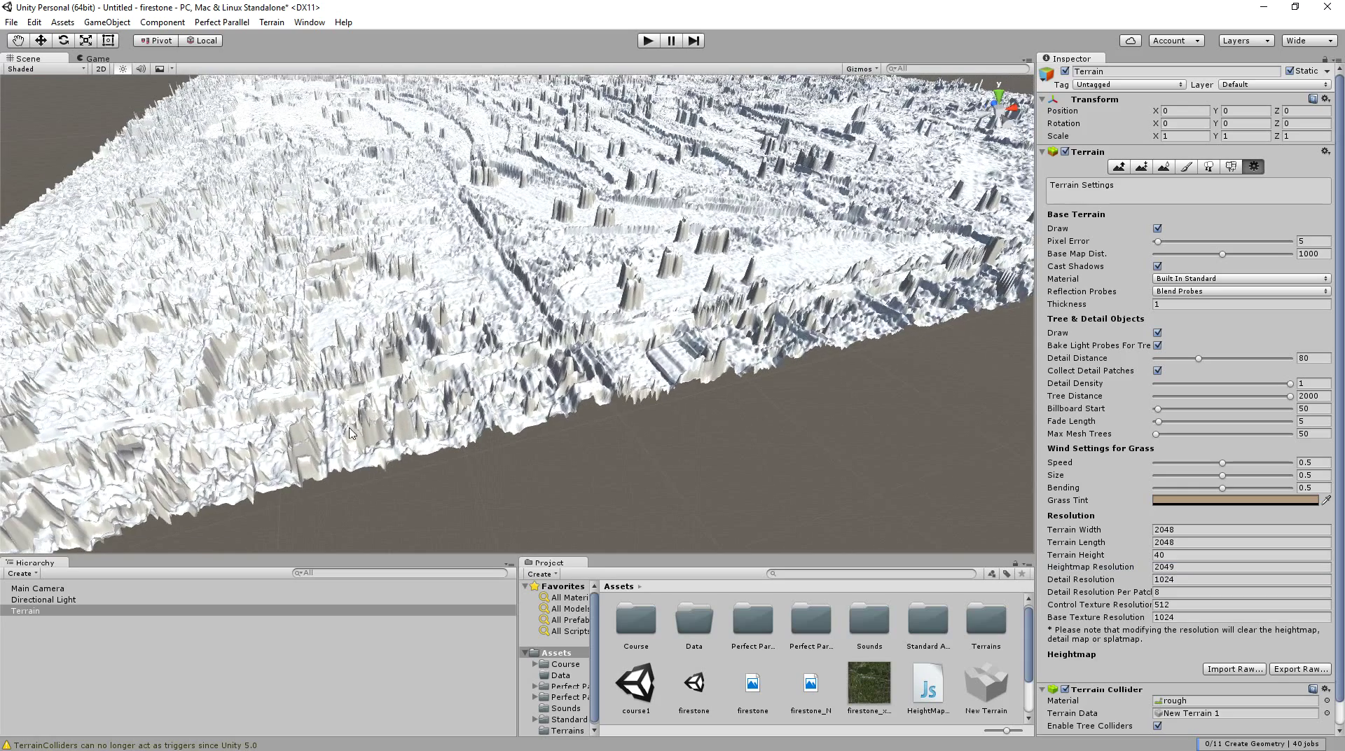
scroll(336, 442, "down", 5)
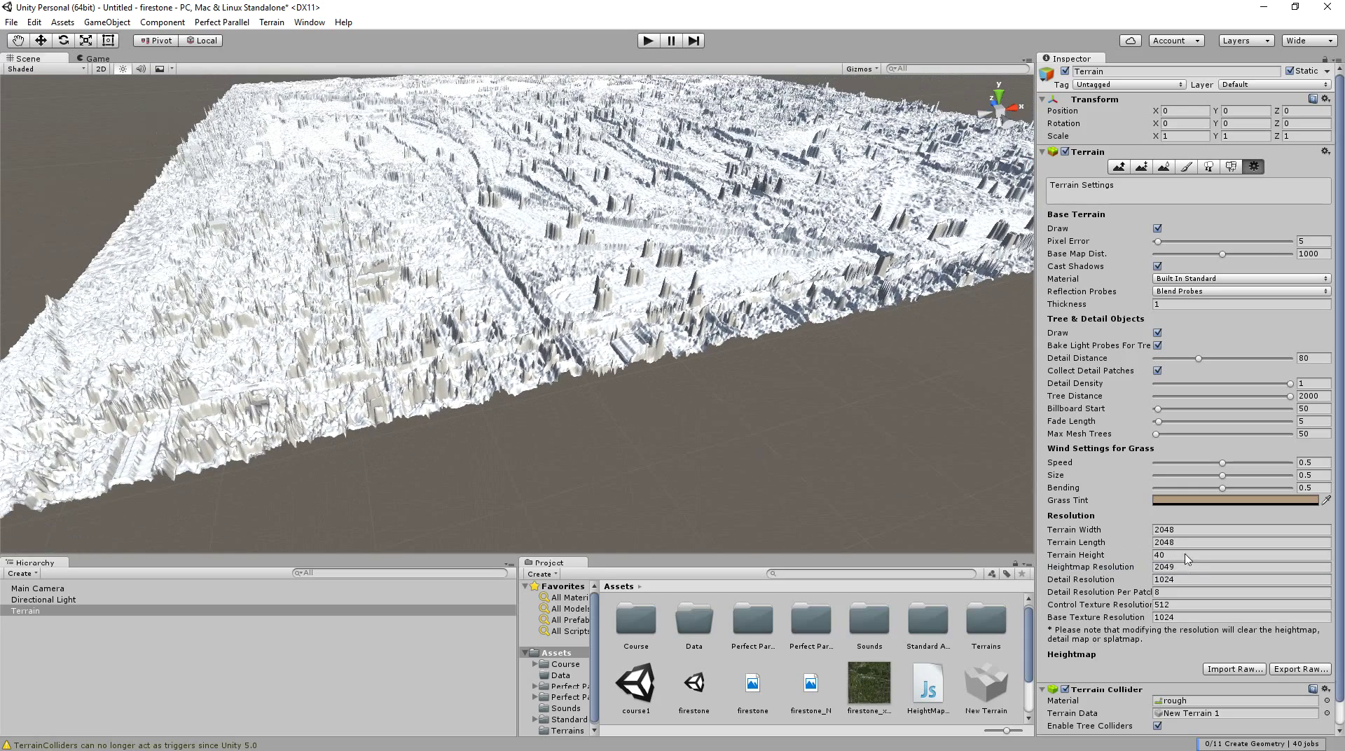
Try a terrain height of 35, reduce it to 17 and check the flattened relief.
left_click(1187, 557)
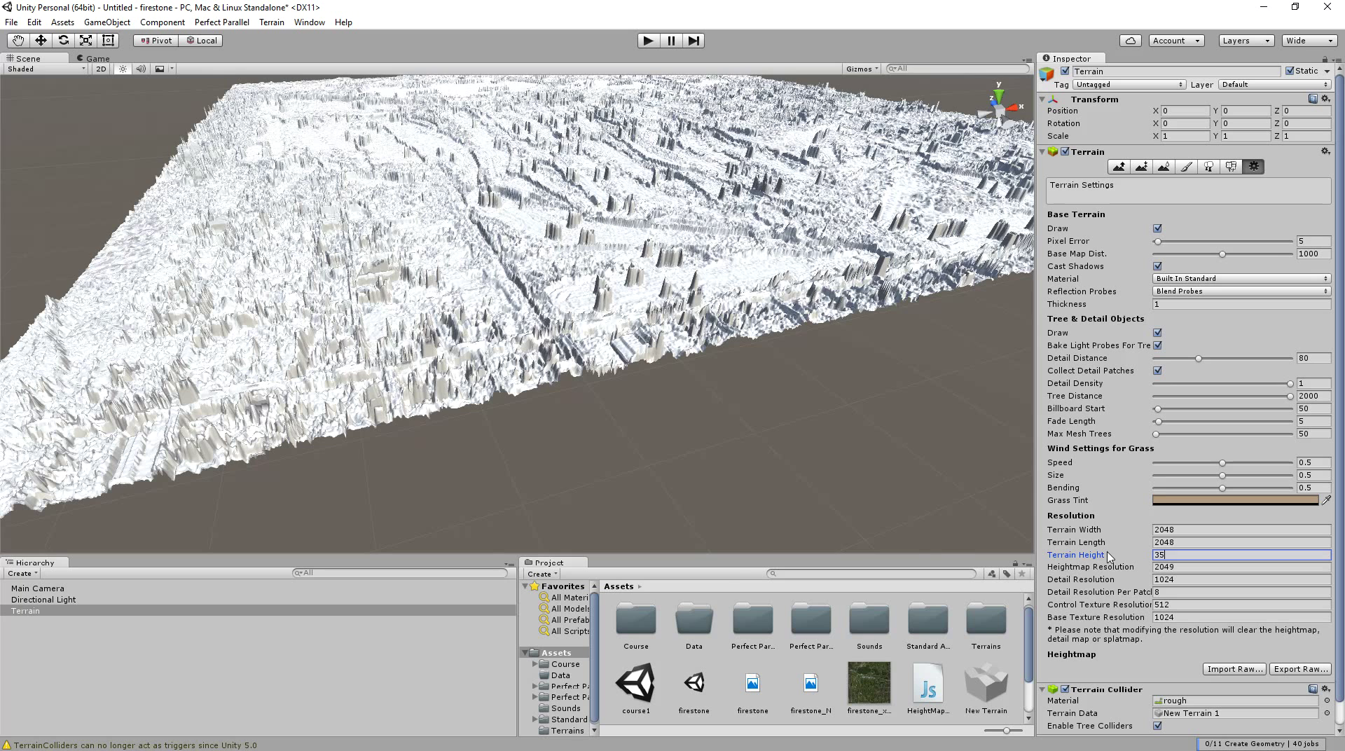
left_click(1126, 561)
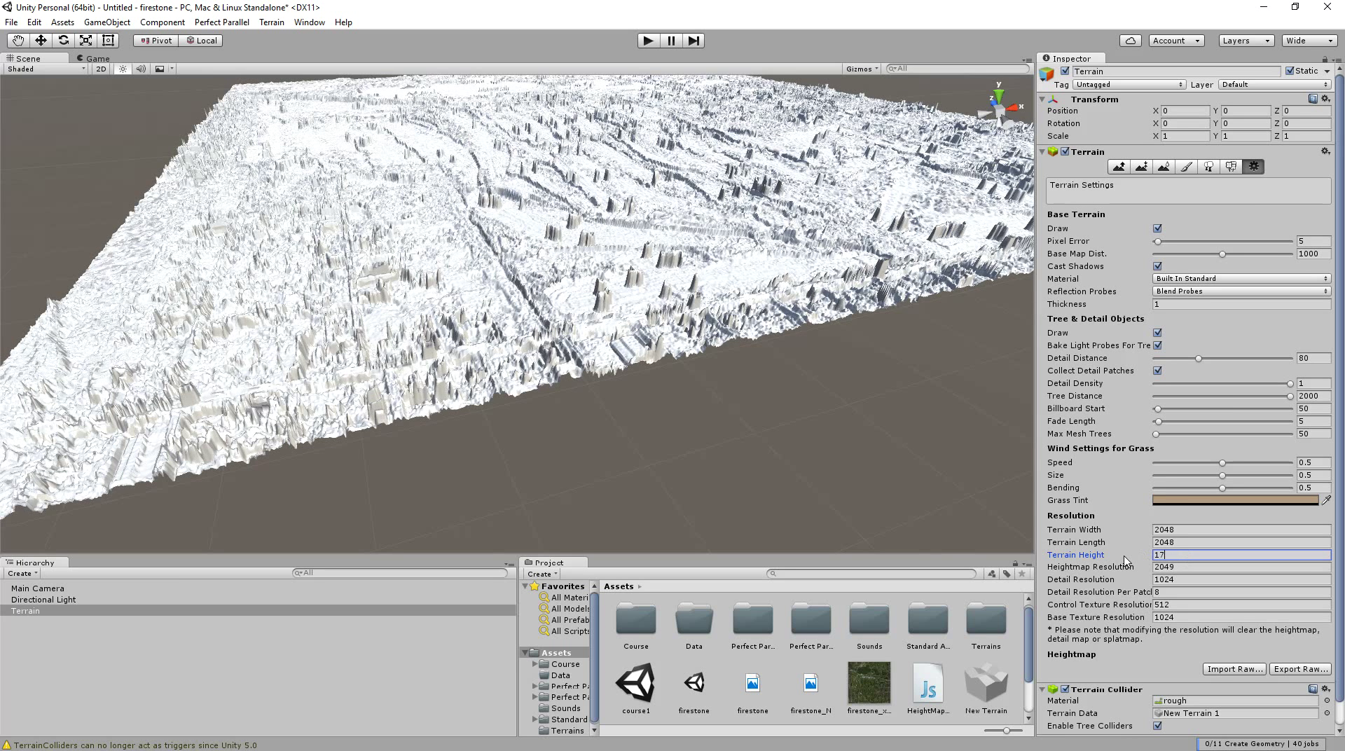
type("17")
scroll(659, 389, "down", 5)
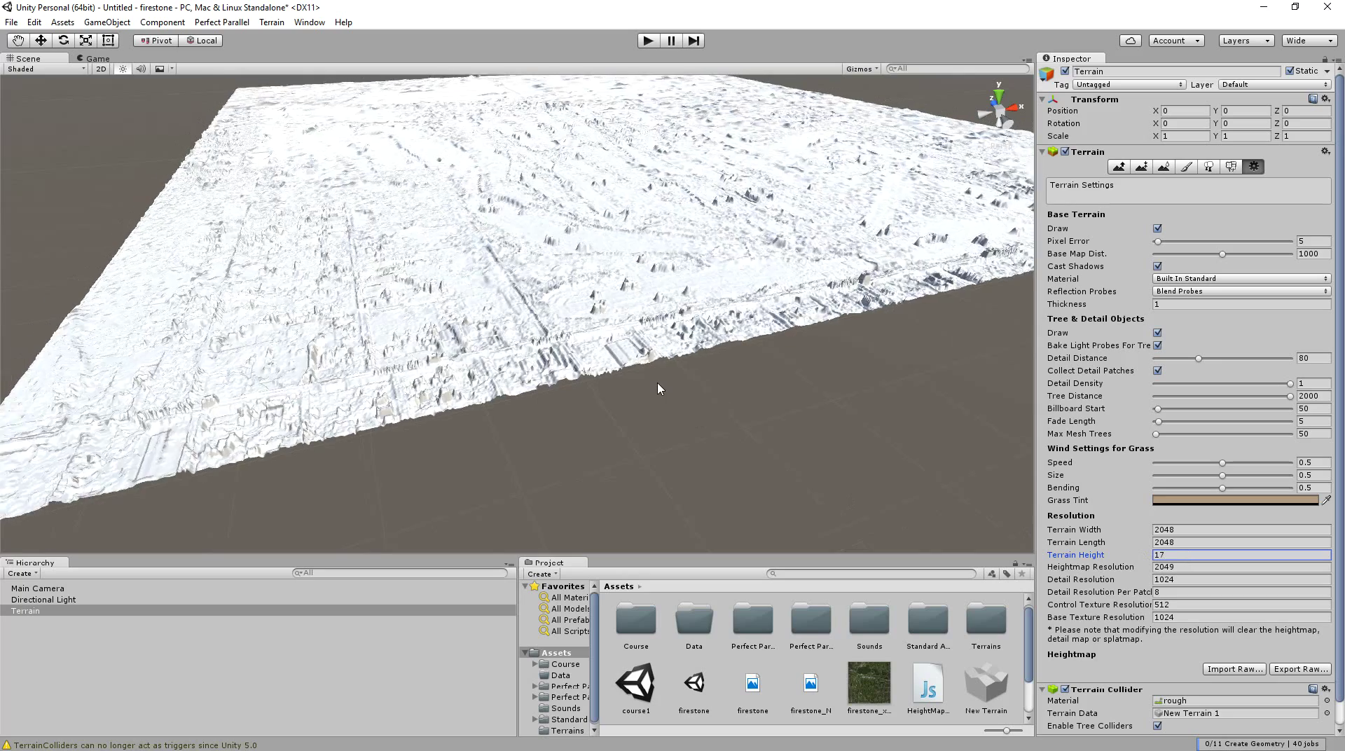
scroll(658, 389, "up", 5)
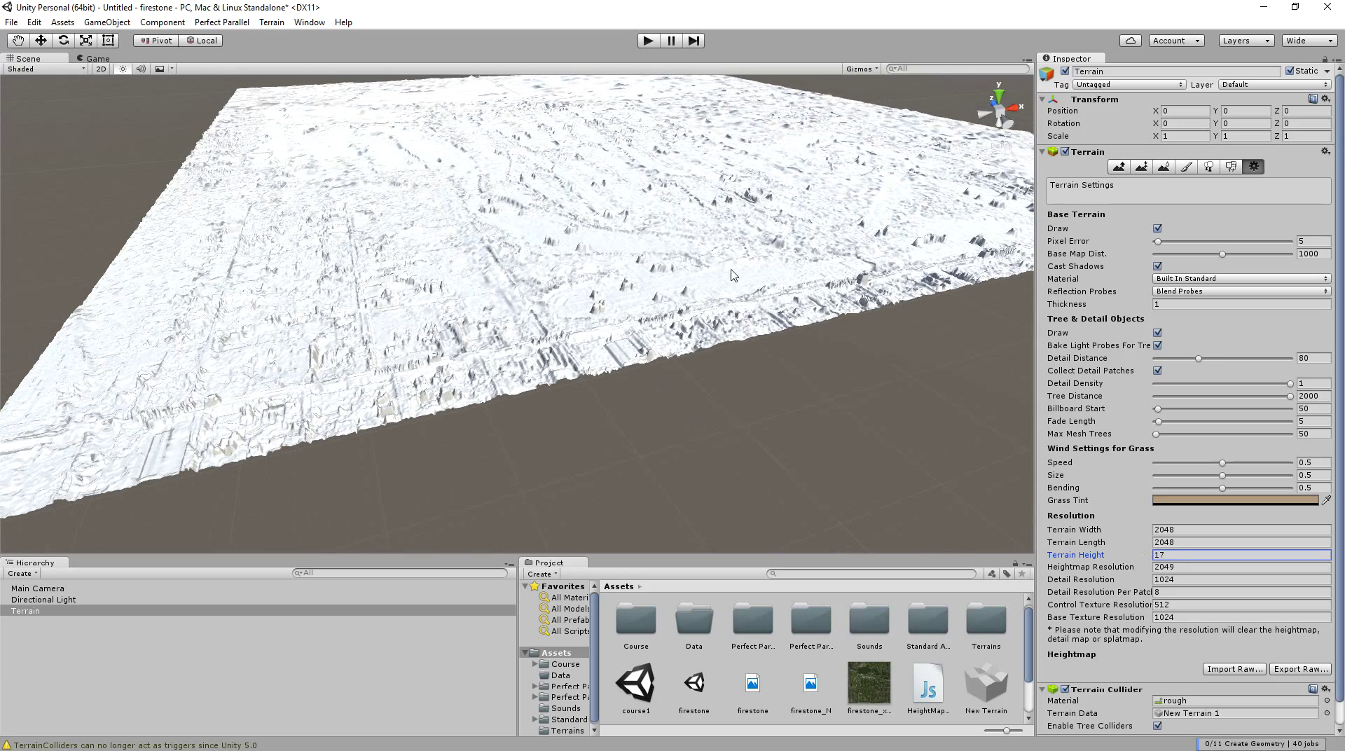
scroll(534, 315, "down", 3)
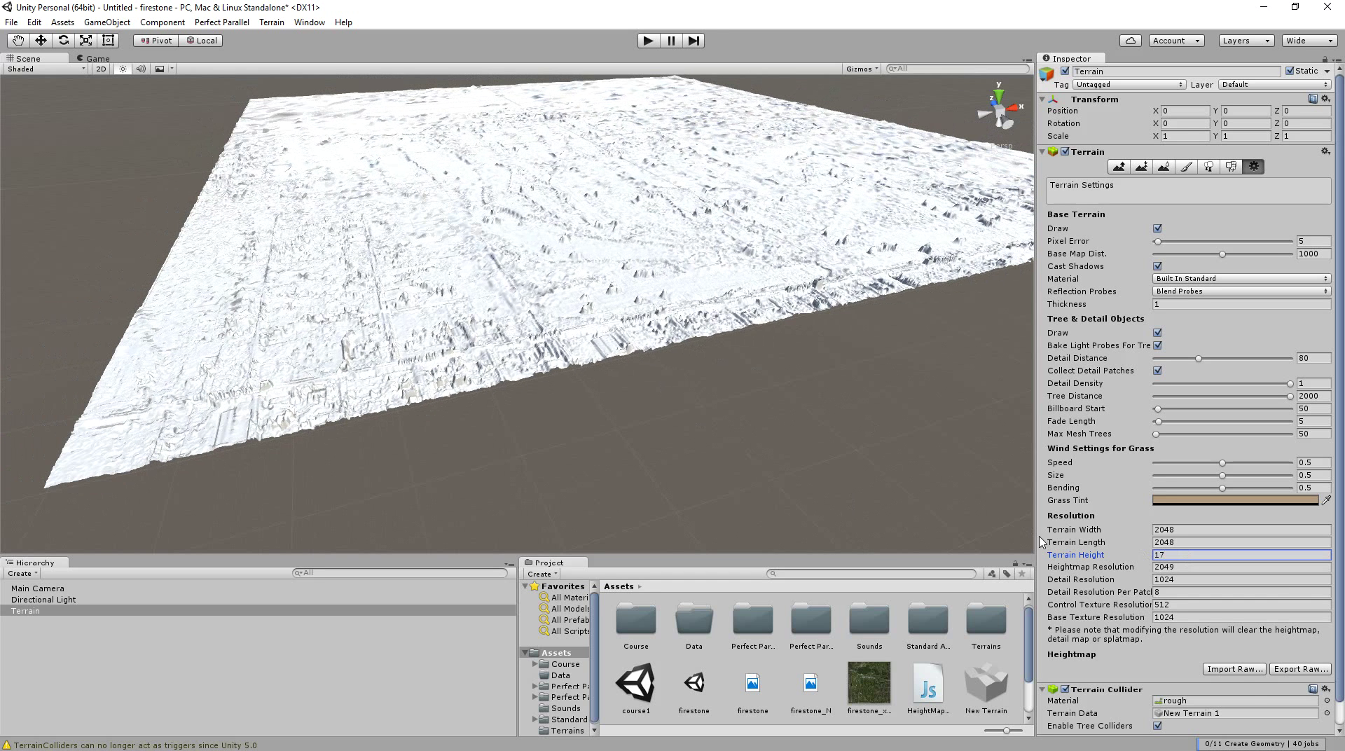
Open the Console to read the logged warnings and errors.
left_click(1302, 746)
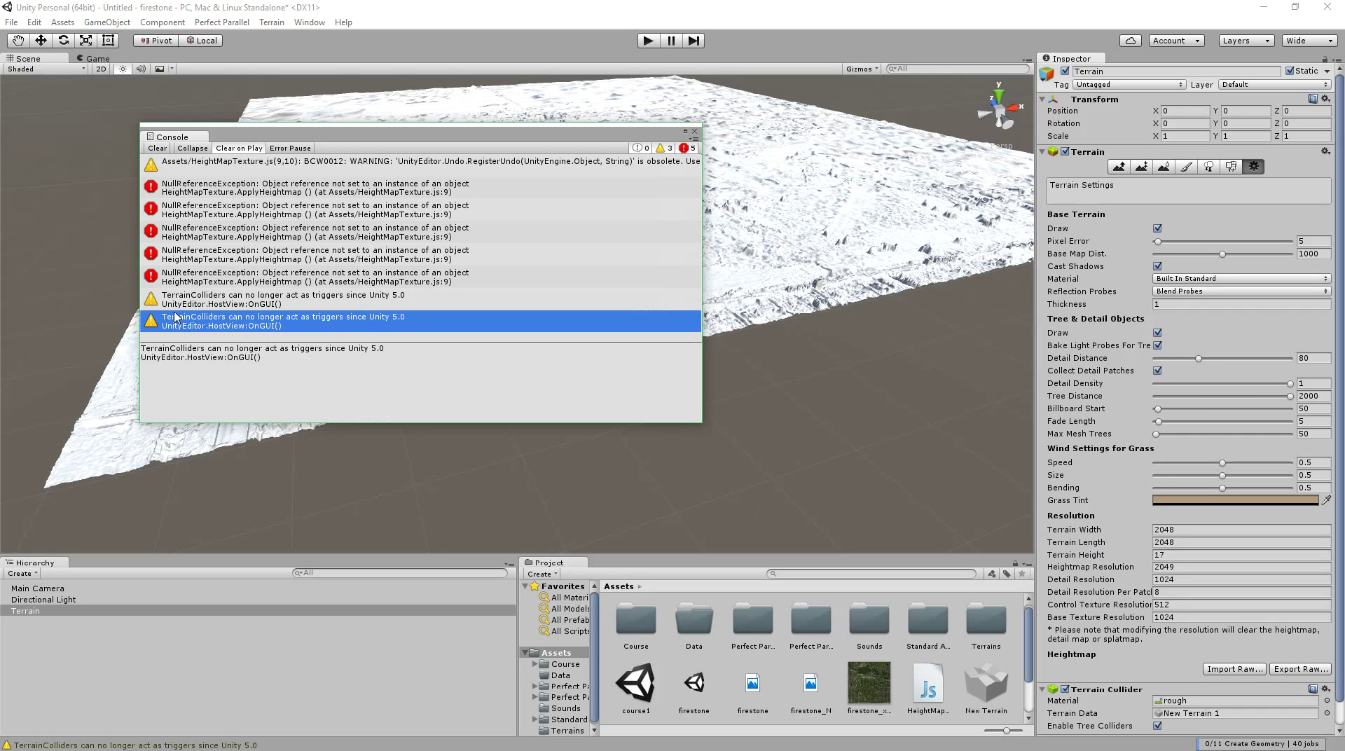
Clear all messages from the Console and close its window.
left_click(158, 148)
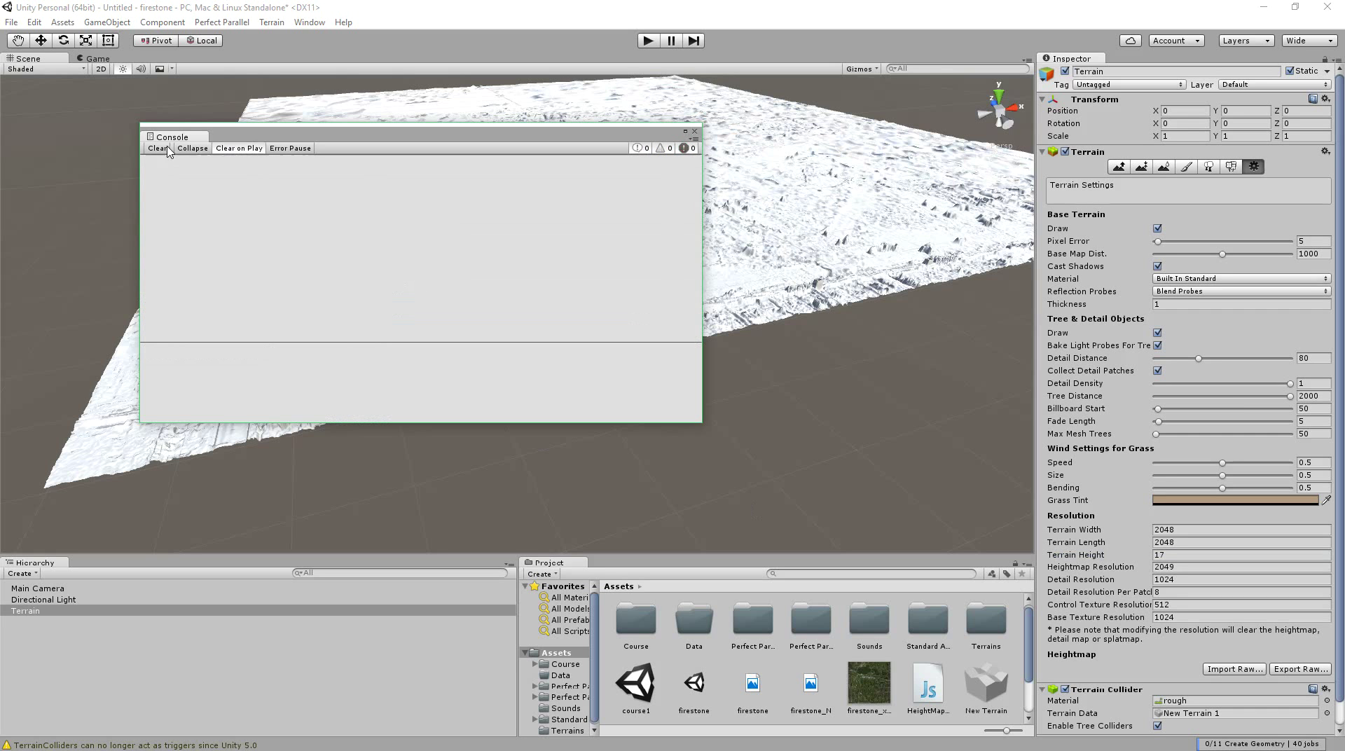
left_click(694, 132)
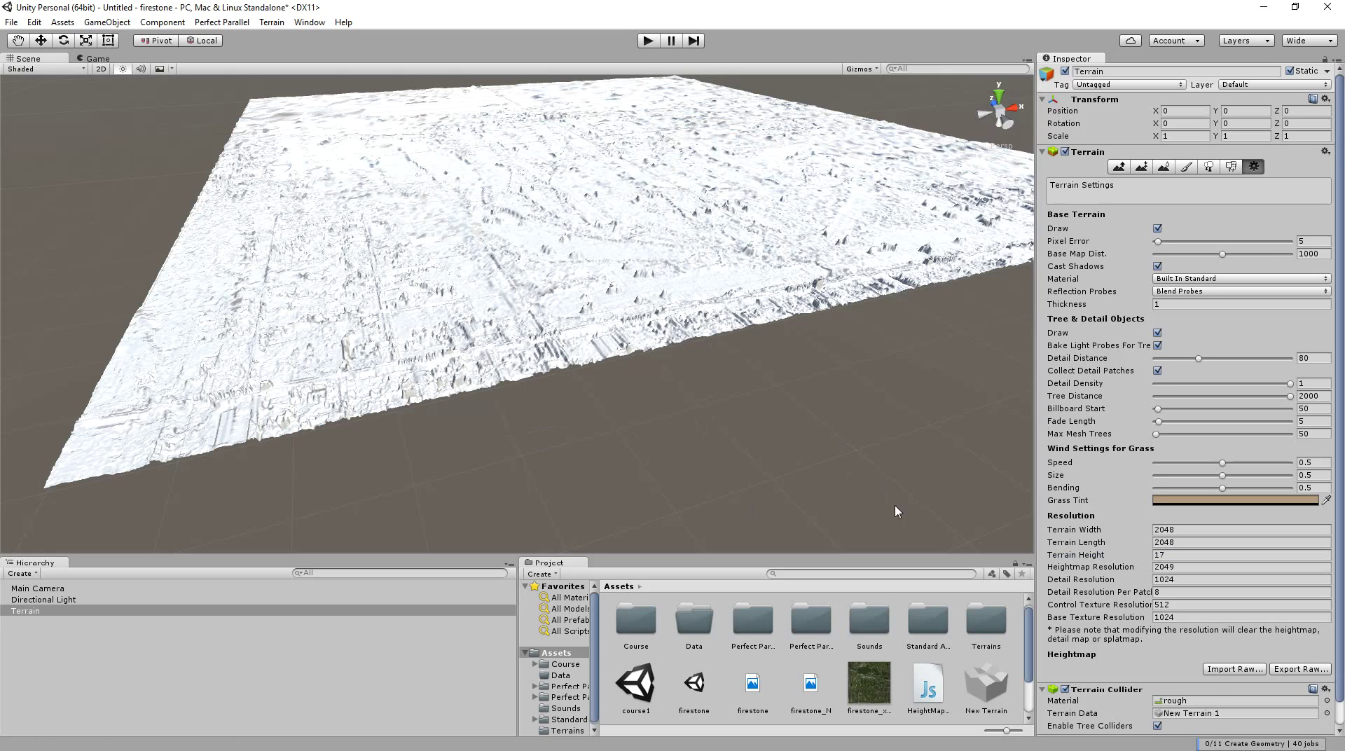
Delete the Terrain object from the untitled scene.
scroll(1254, 717, "down", 1)
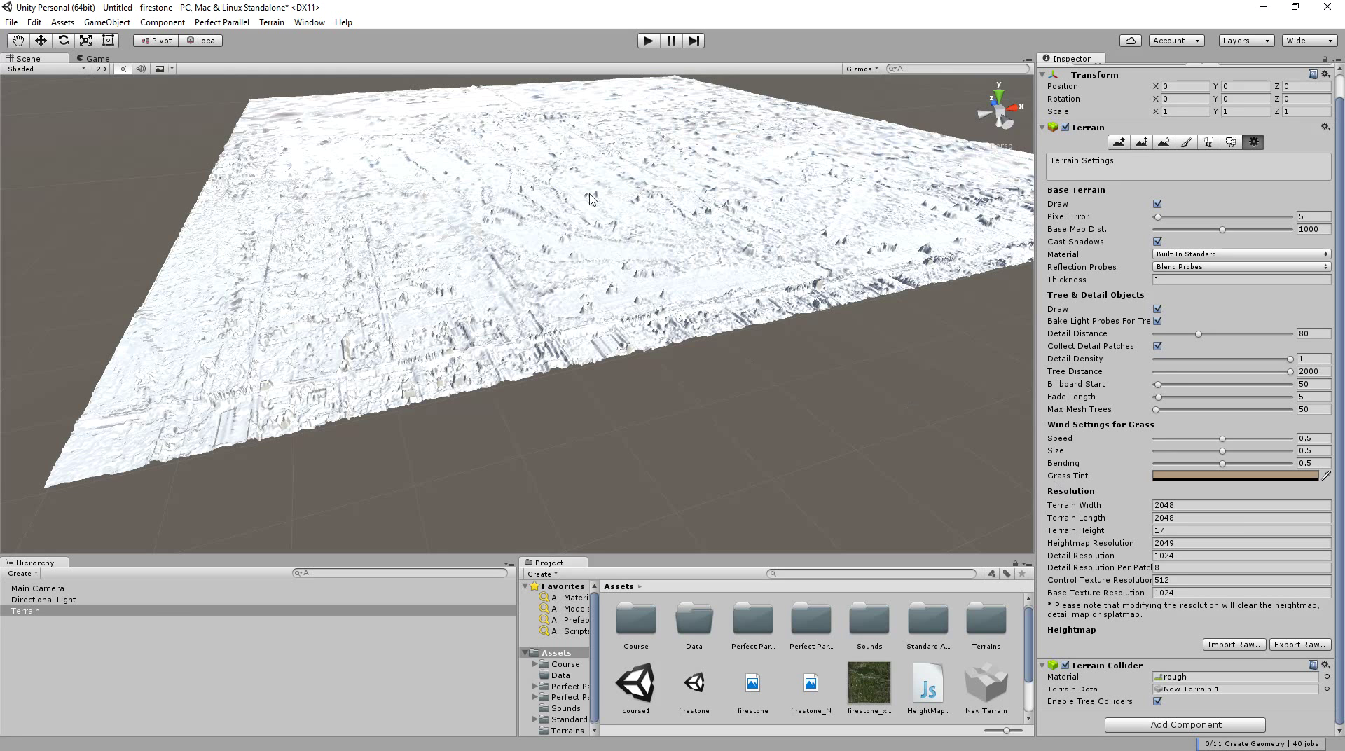
right_click(160, 612)
mouse_move(186, 516)
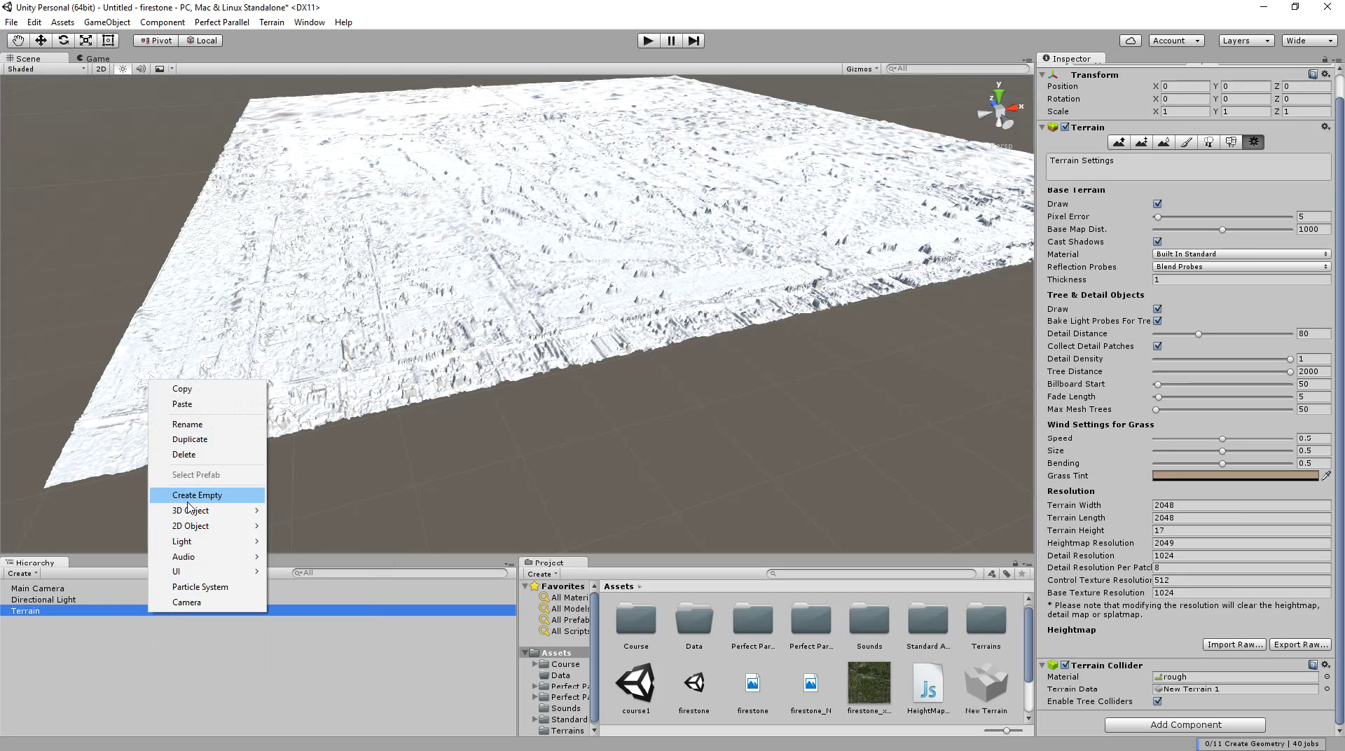
left_click(184, 454)
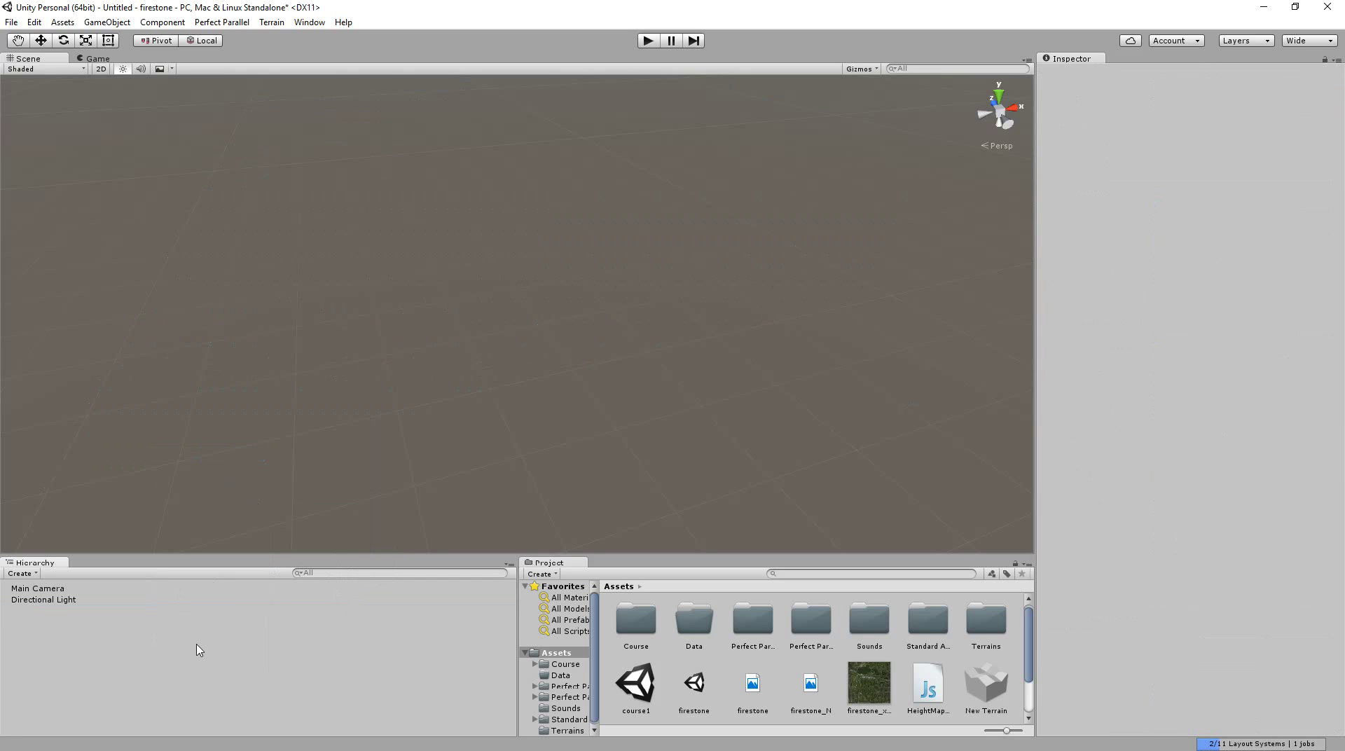
Open the course1 scene from the project assets without saving the untitled scene's changes.
left_click(630, 684)
right_click(630, 684)
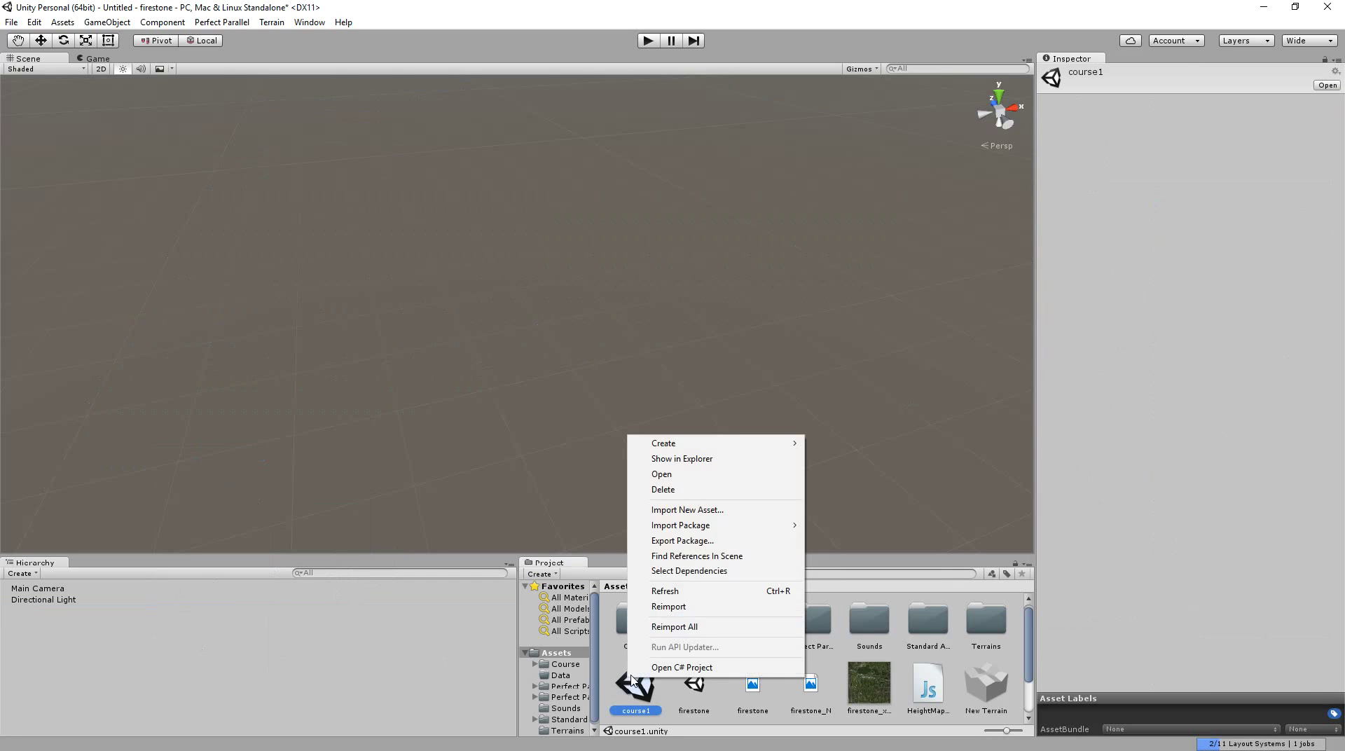
left_click(661, 475)
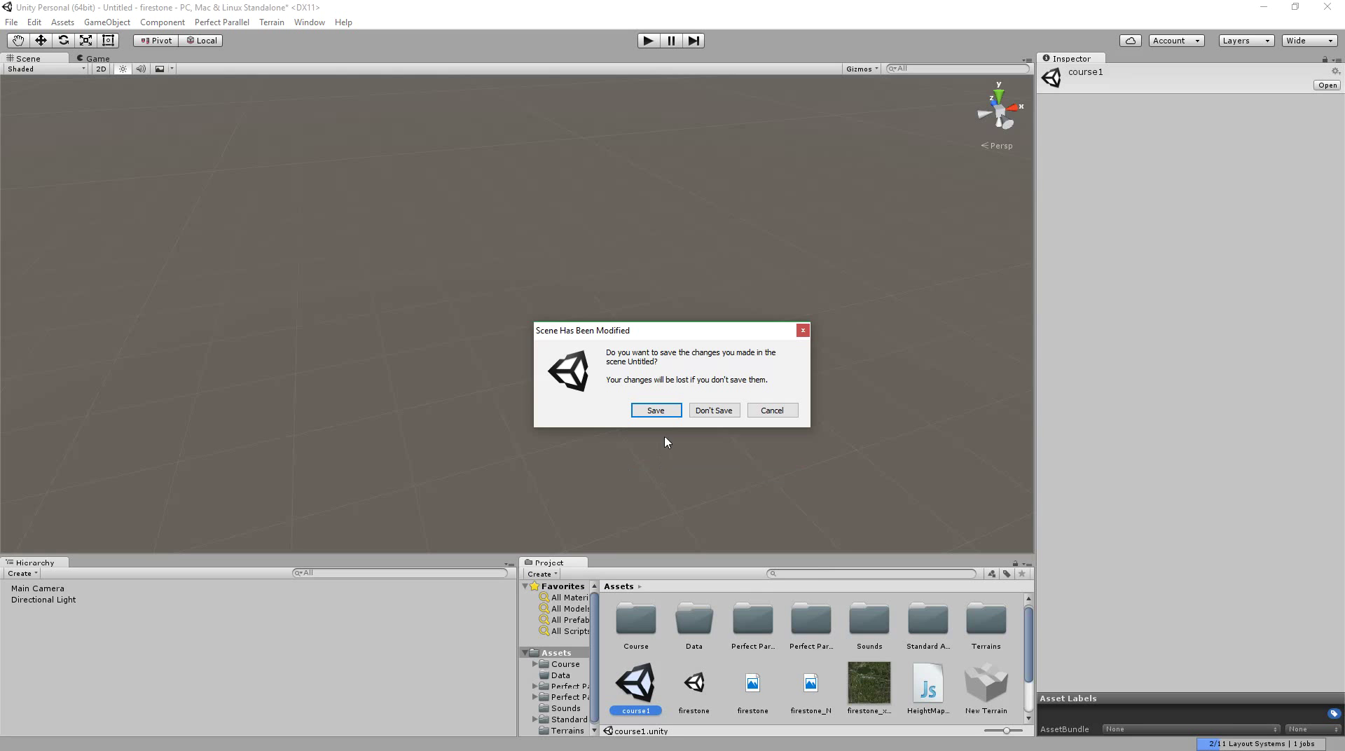
left_click(714, 411)
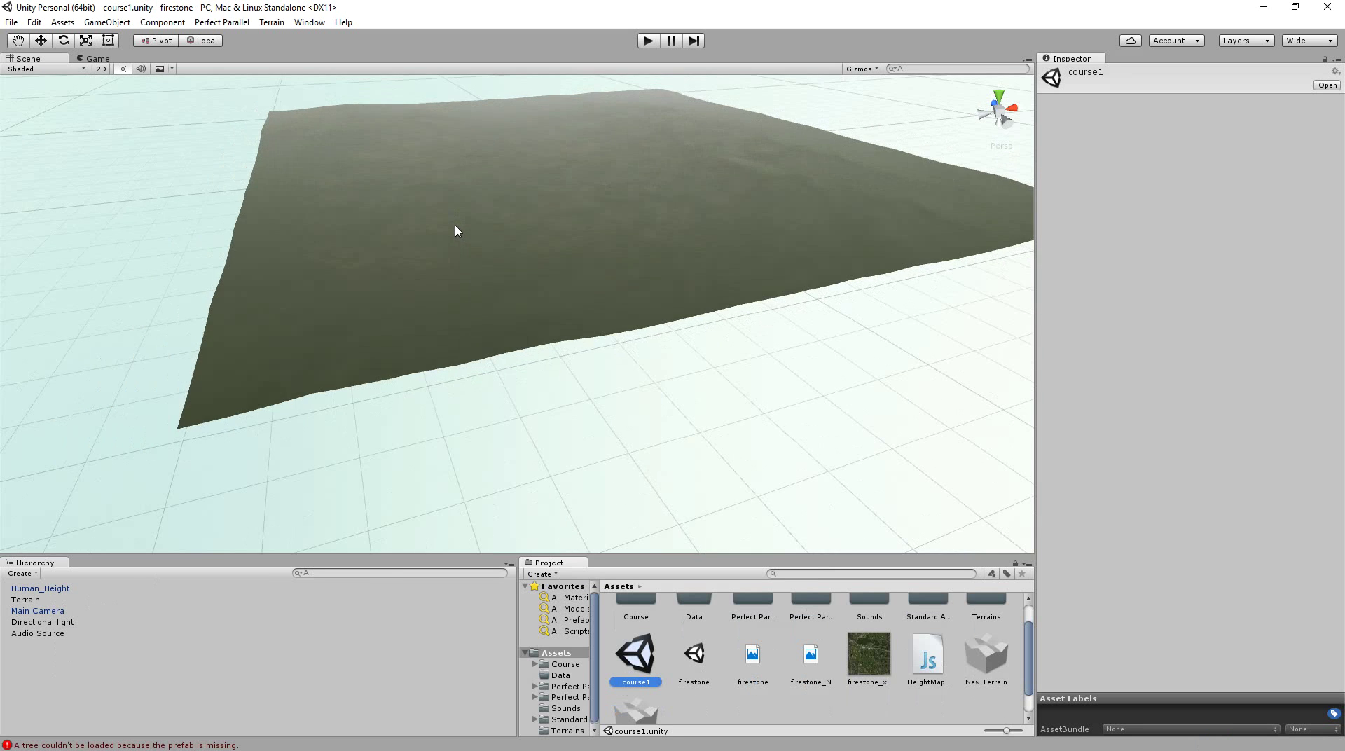
Check the firestone_x0_y0 texture's import settings for Web and apply it to the course1 terrain with Heightmap From Texture.
left_click(63, 600)
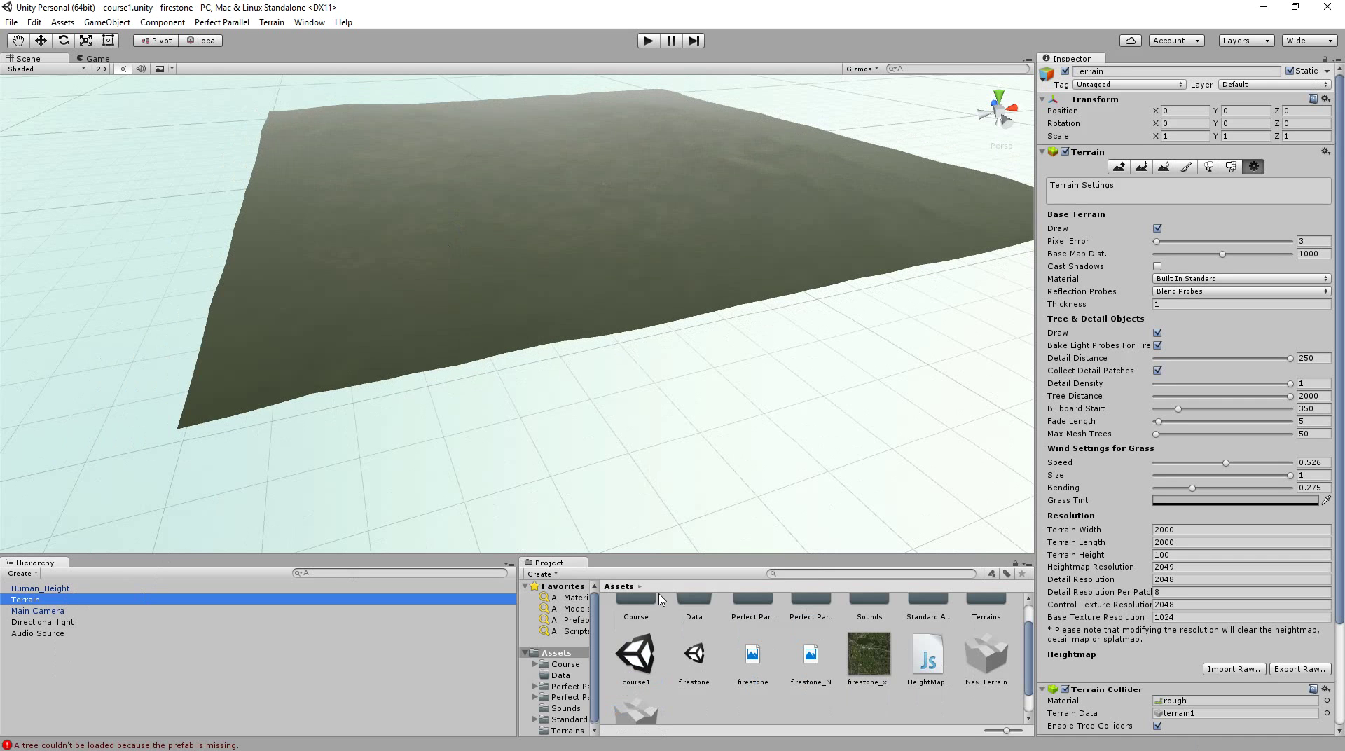
left_click(868, 659)
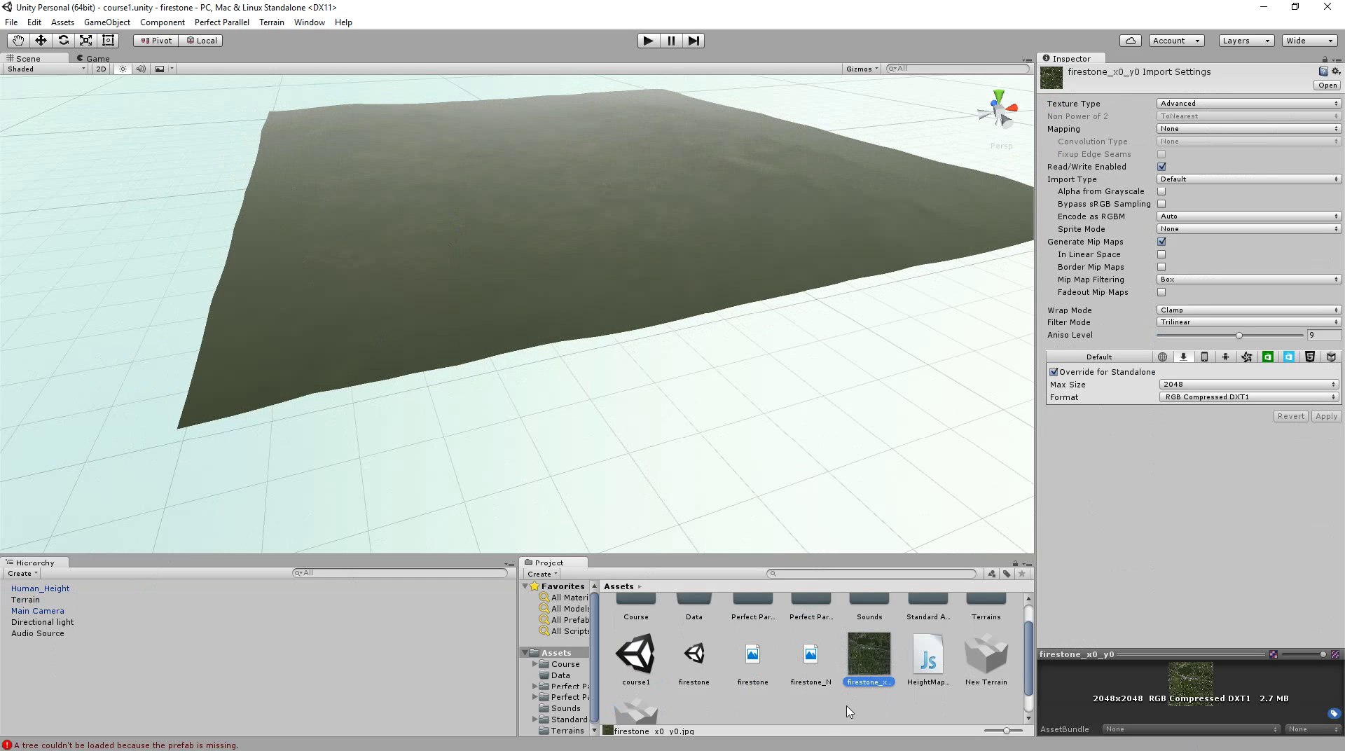
left_click(1162, 358)
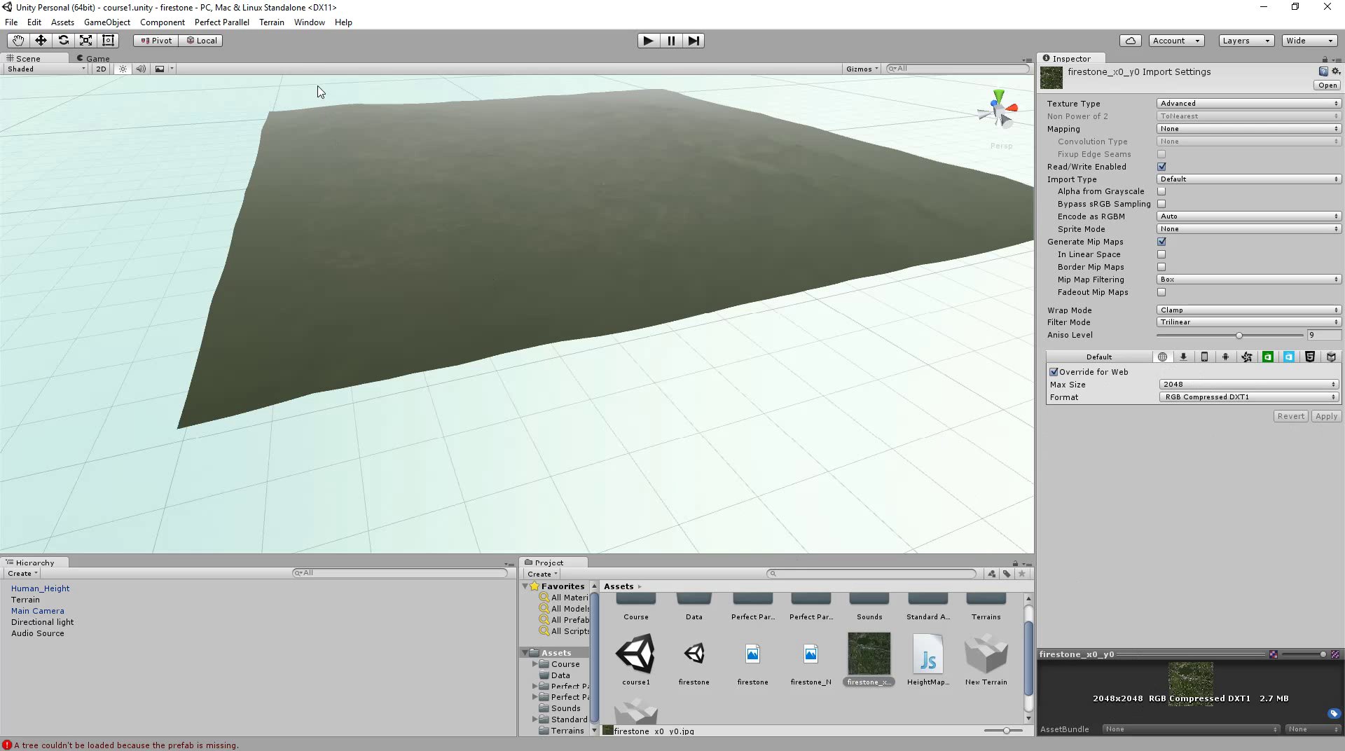
left_click(272, 22)
left_click(280, 42)
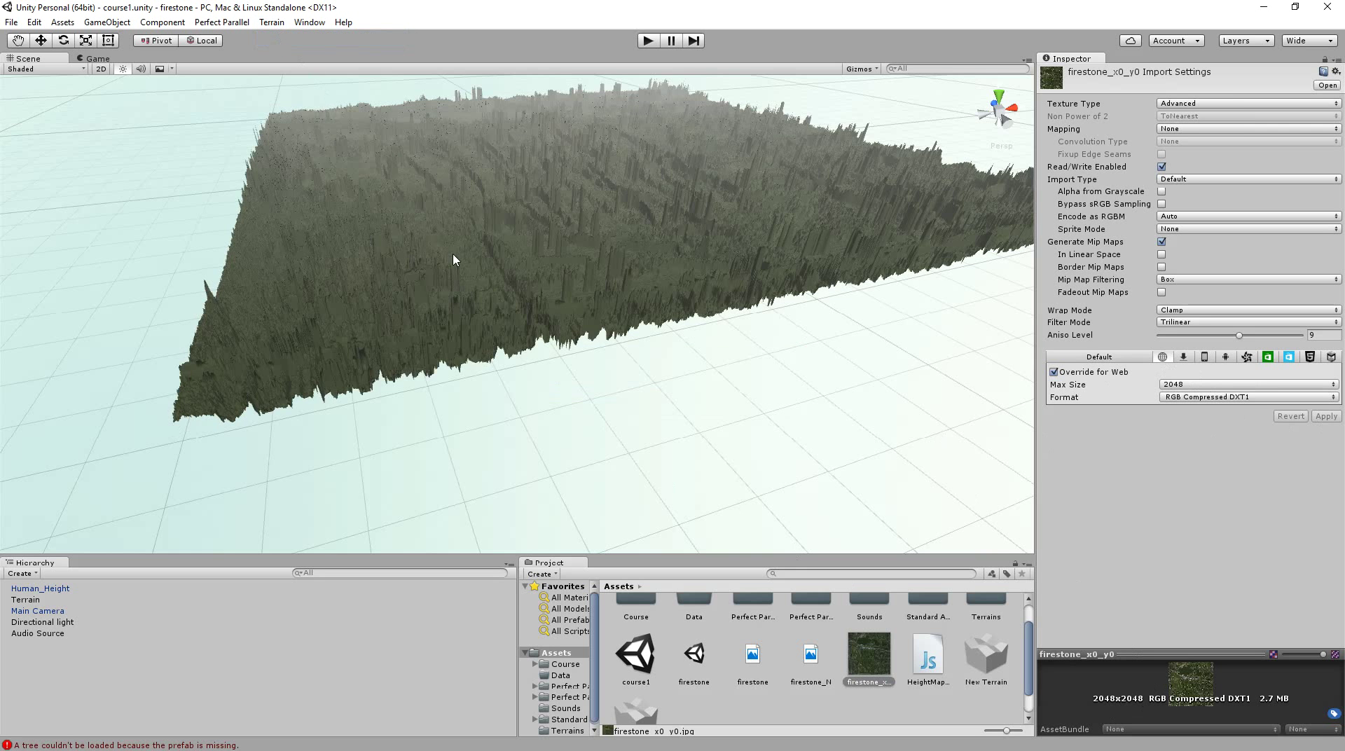
Set the course1 terrain's width and length to 2048 and its height to 20.
scroll(592, 273, "up", 5)
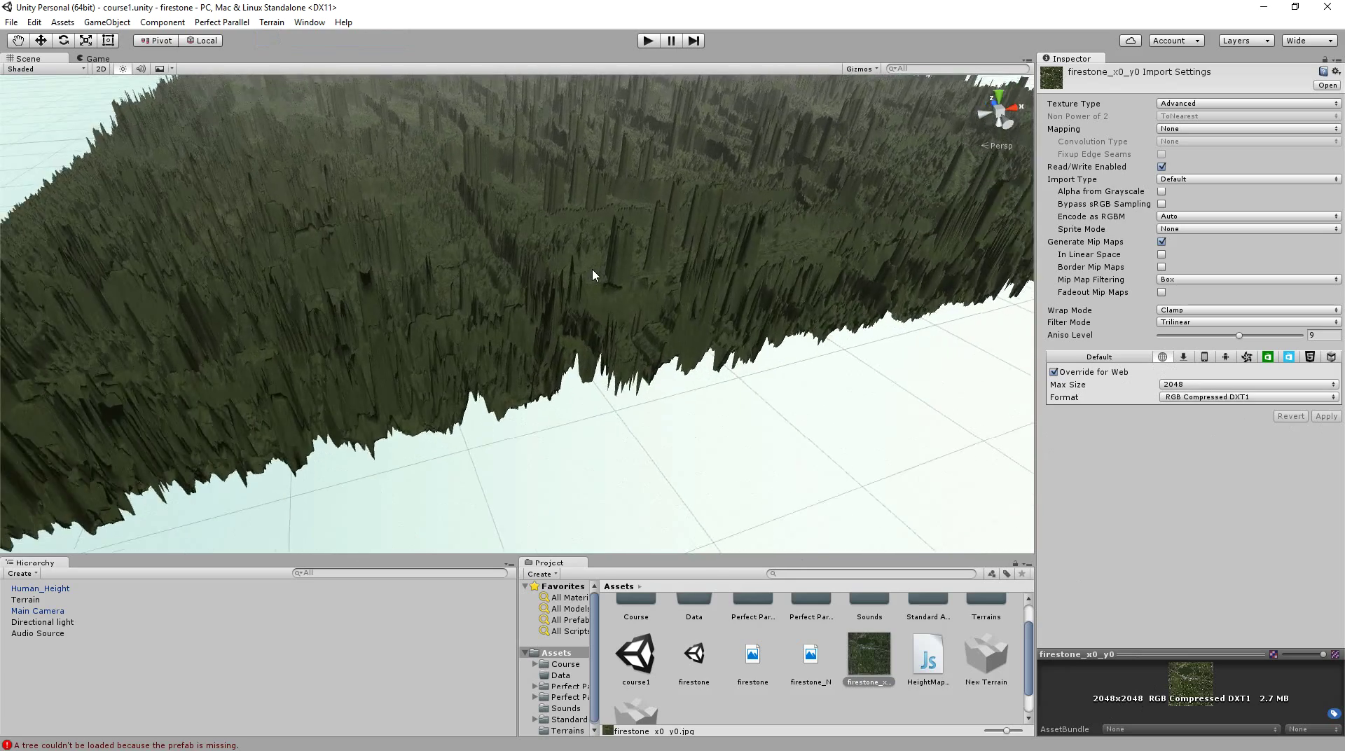
scroll(592, 273, "down", 5)
left_click(595, 269)
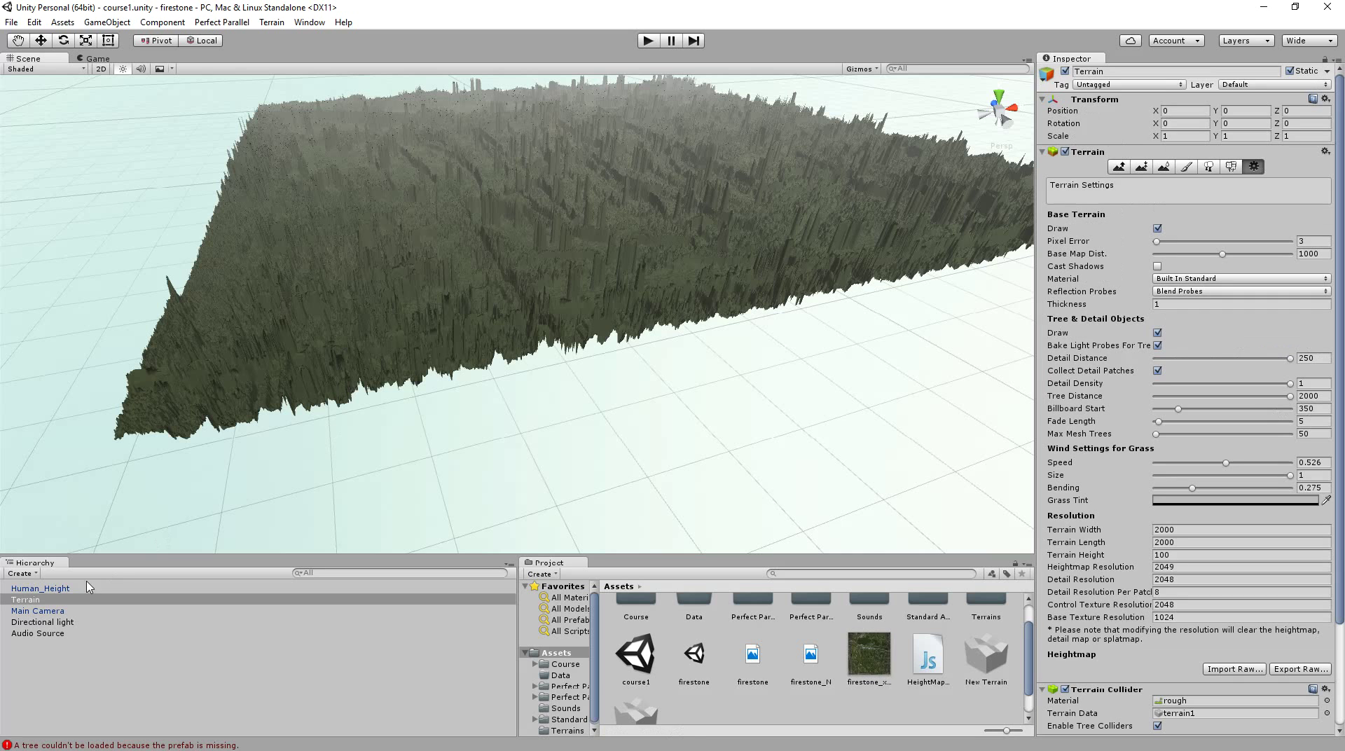
left_click(1188, 531)
key("BackSpace")
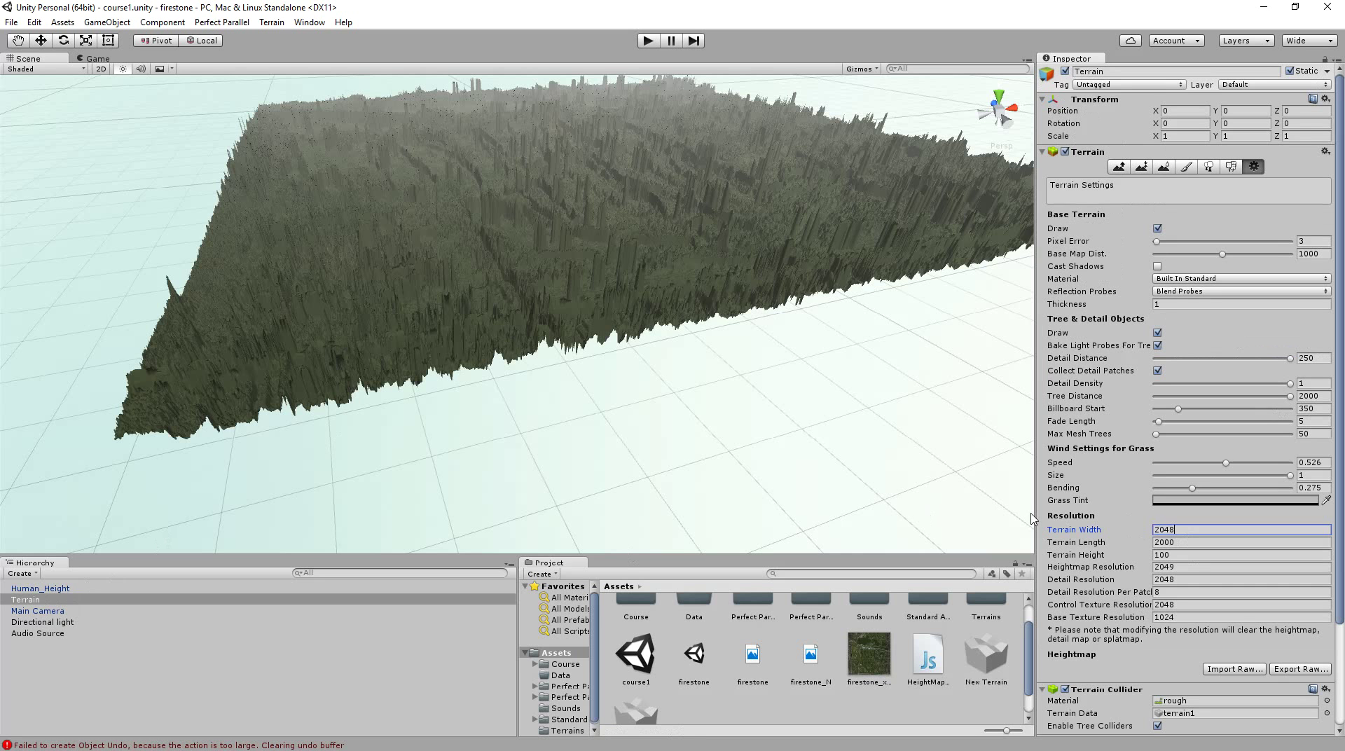
key("Tab")
key("Tab")
key("shift+Tab")
type("2")
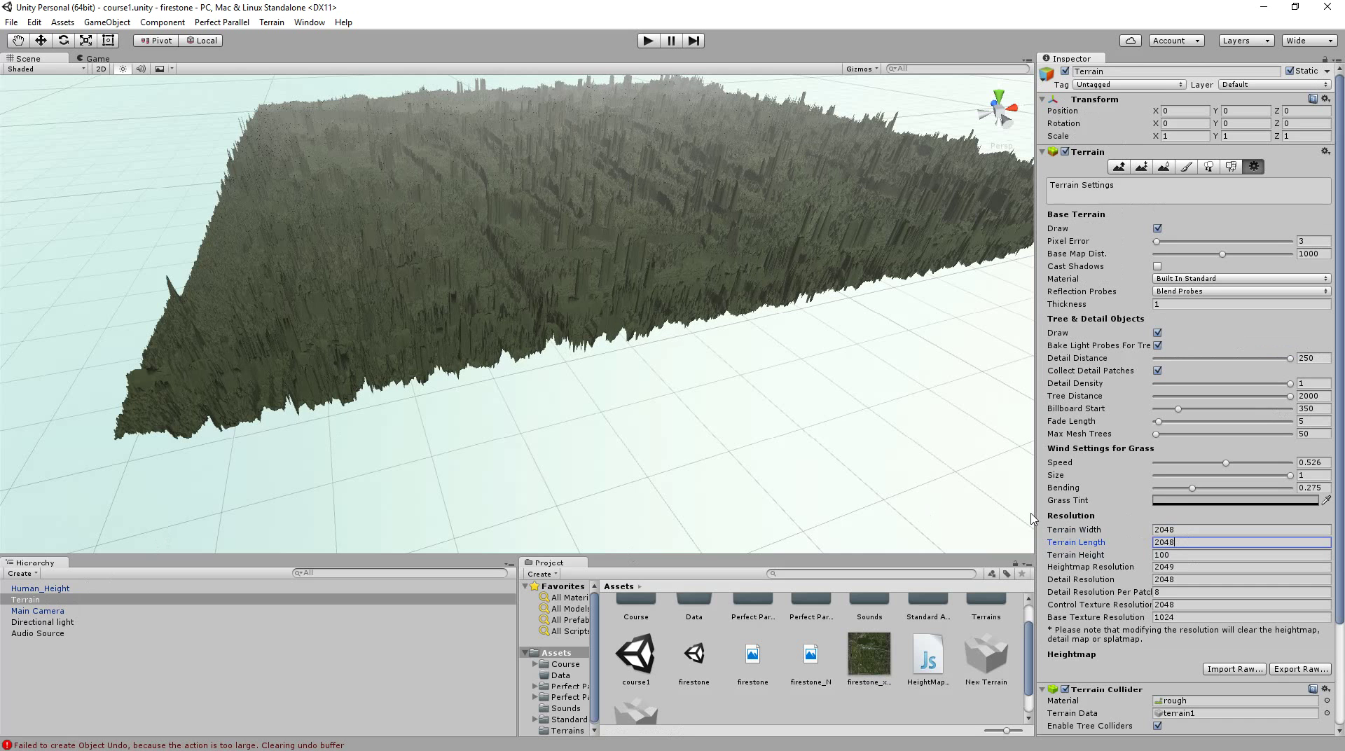
left_click(1182, 556)
type("20")
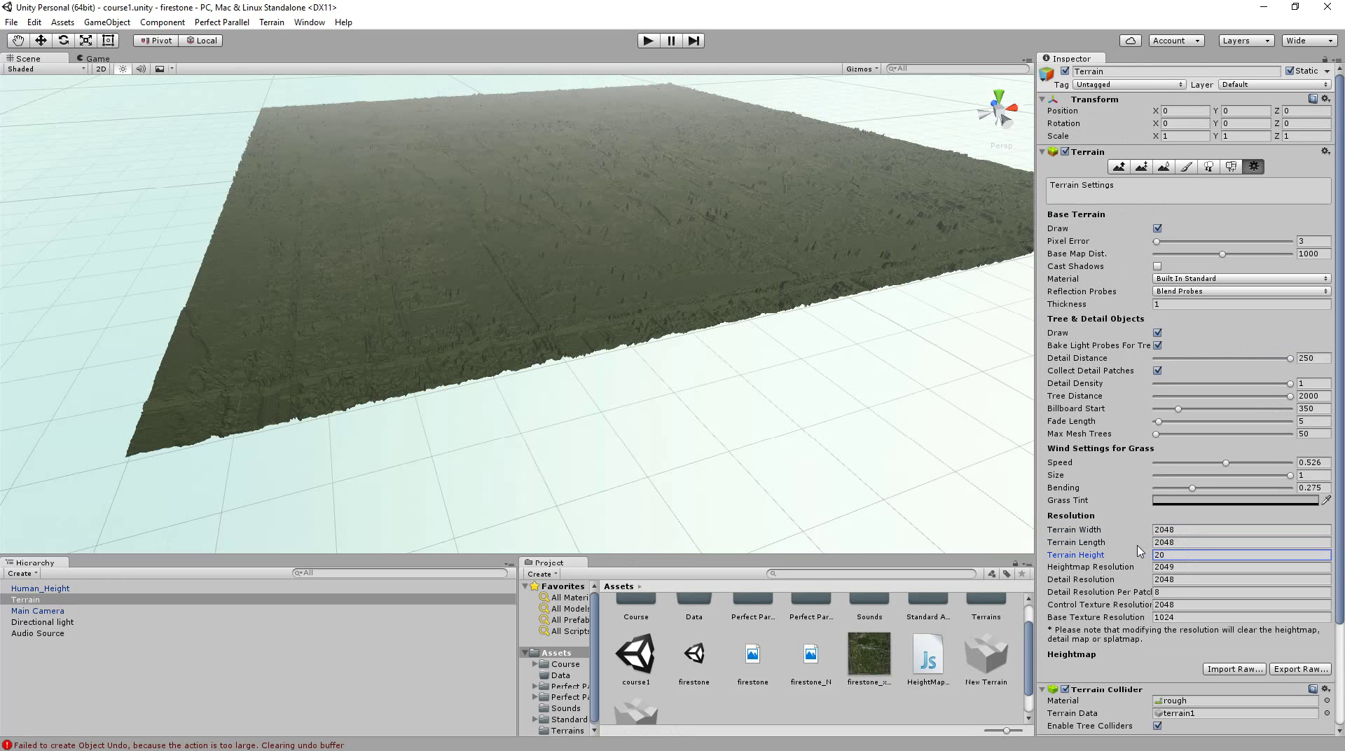
Set the terrain's base texture resolution to 2048.
left_click(1180, 567)
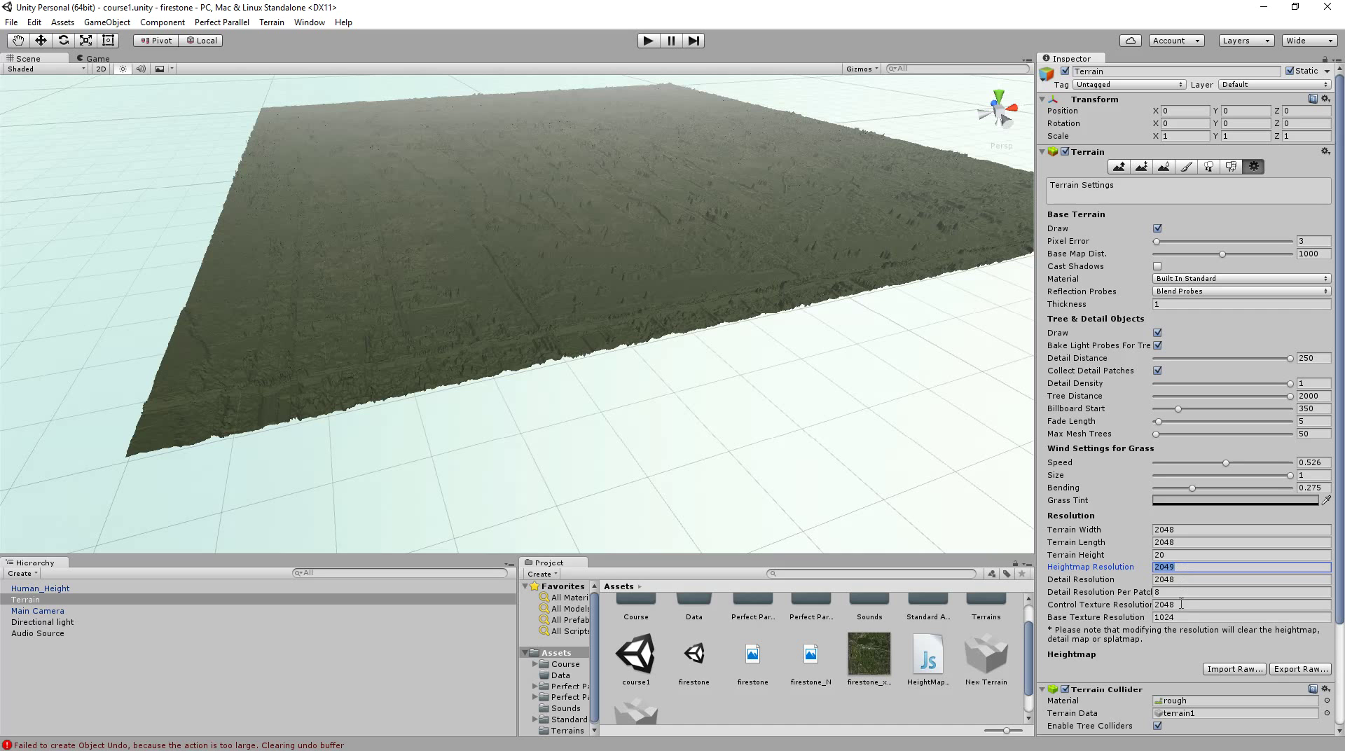
left_click(1187, 616)
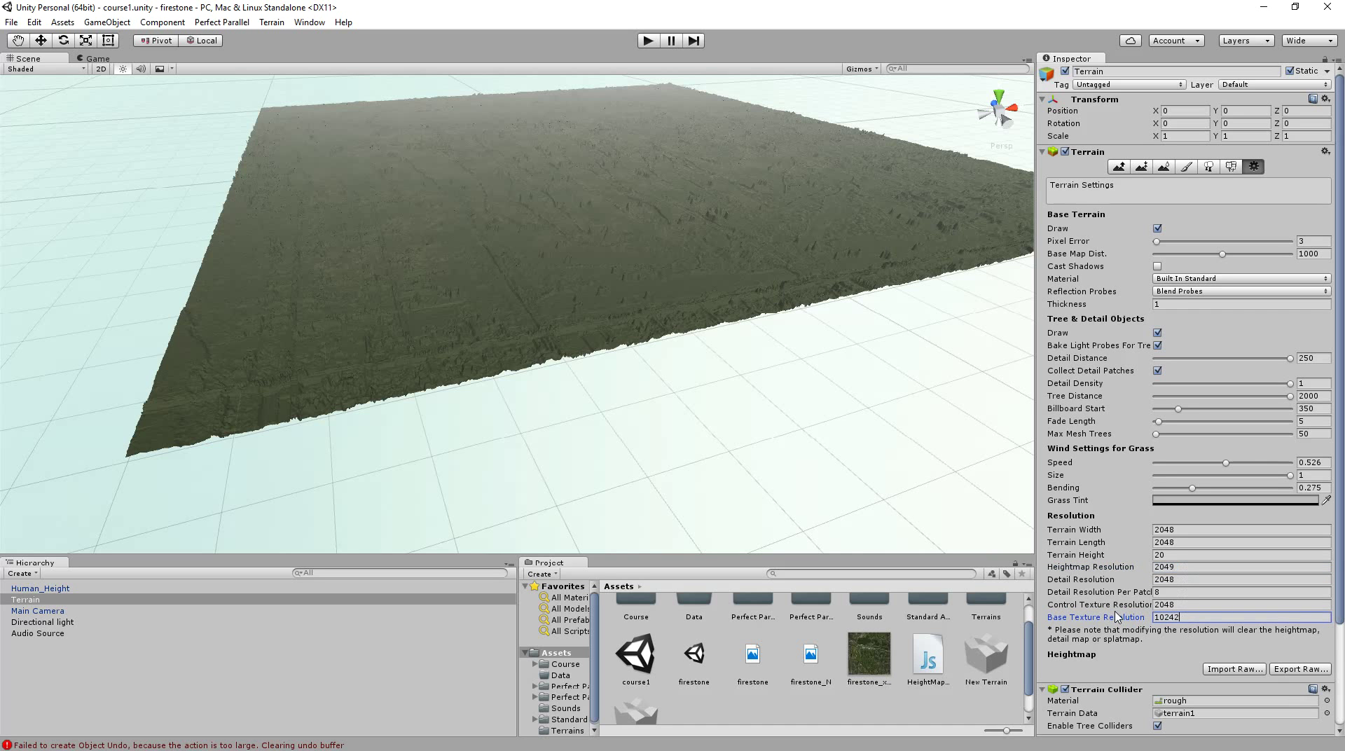
key("Delete")
key("Return")
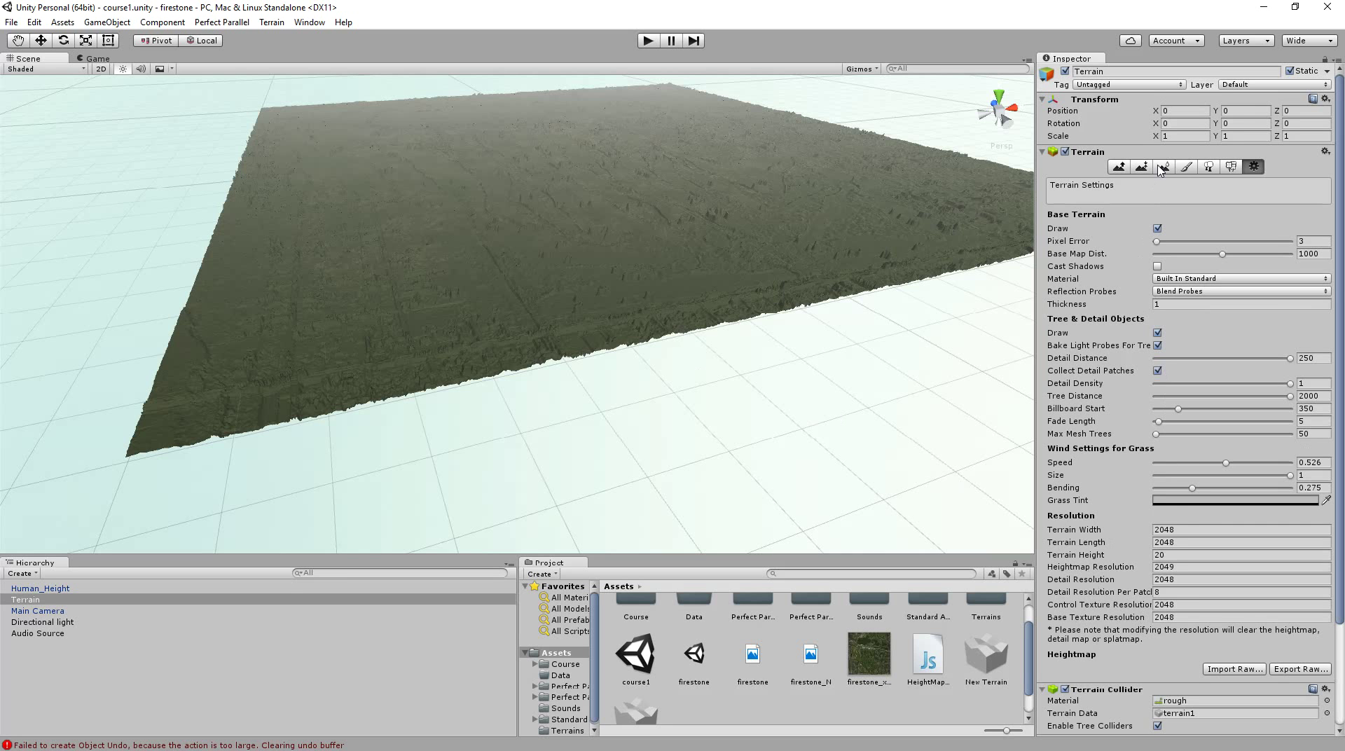
Turn Course Forge on and exit its Terrain Mode to bring up the course editing tools.
left_click(1186, 170)
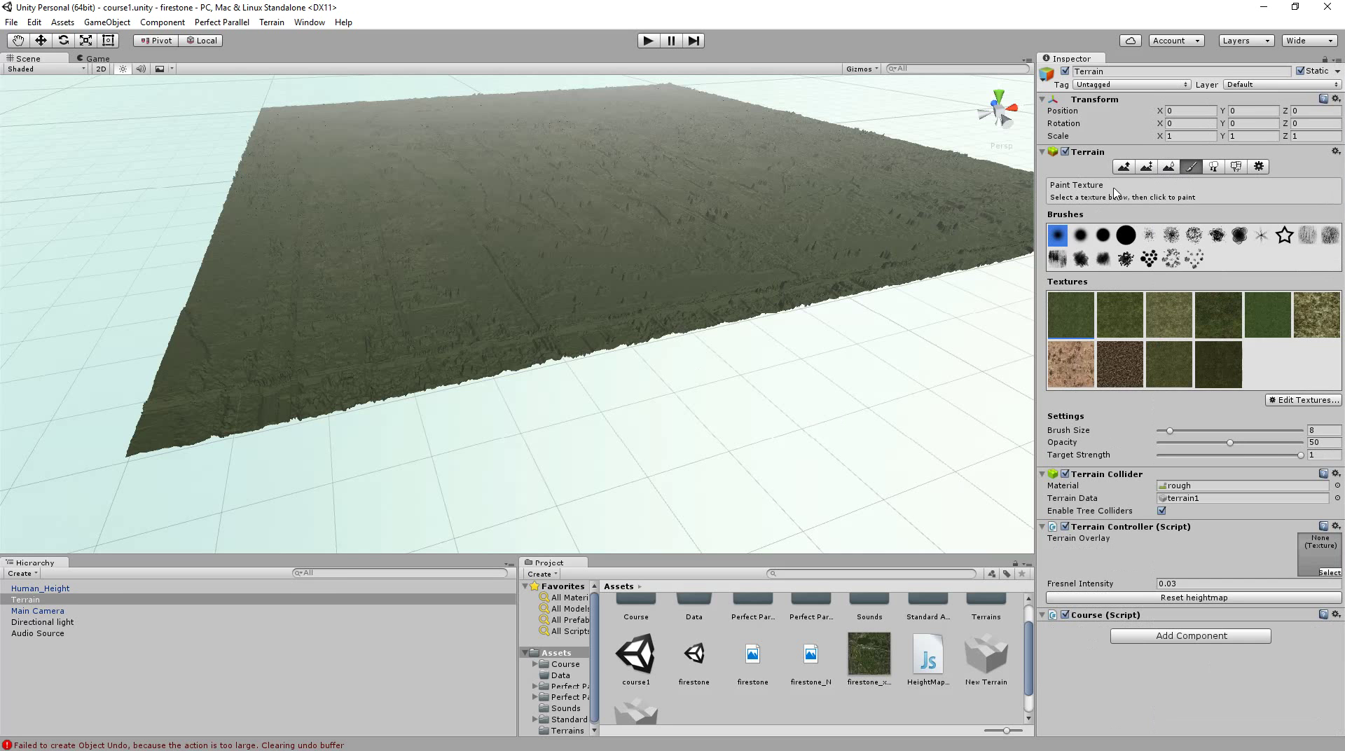
scroll(940, 357, "up", 3)
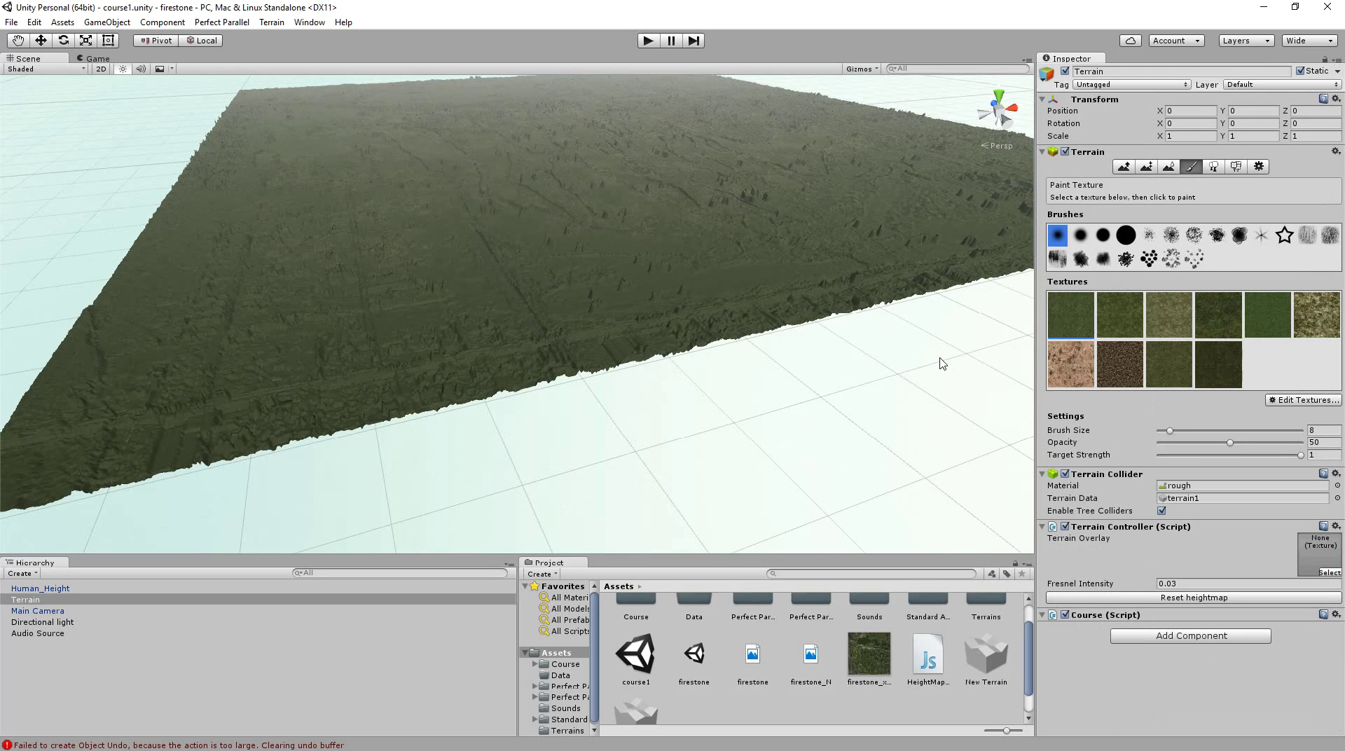
left_click(221, 21)
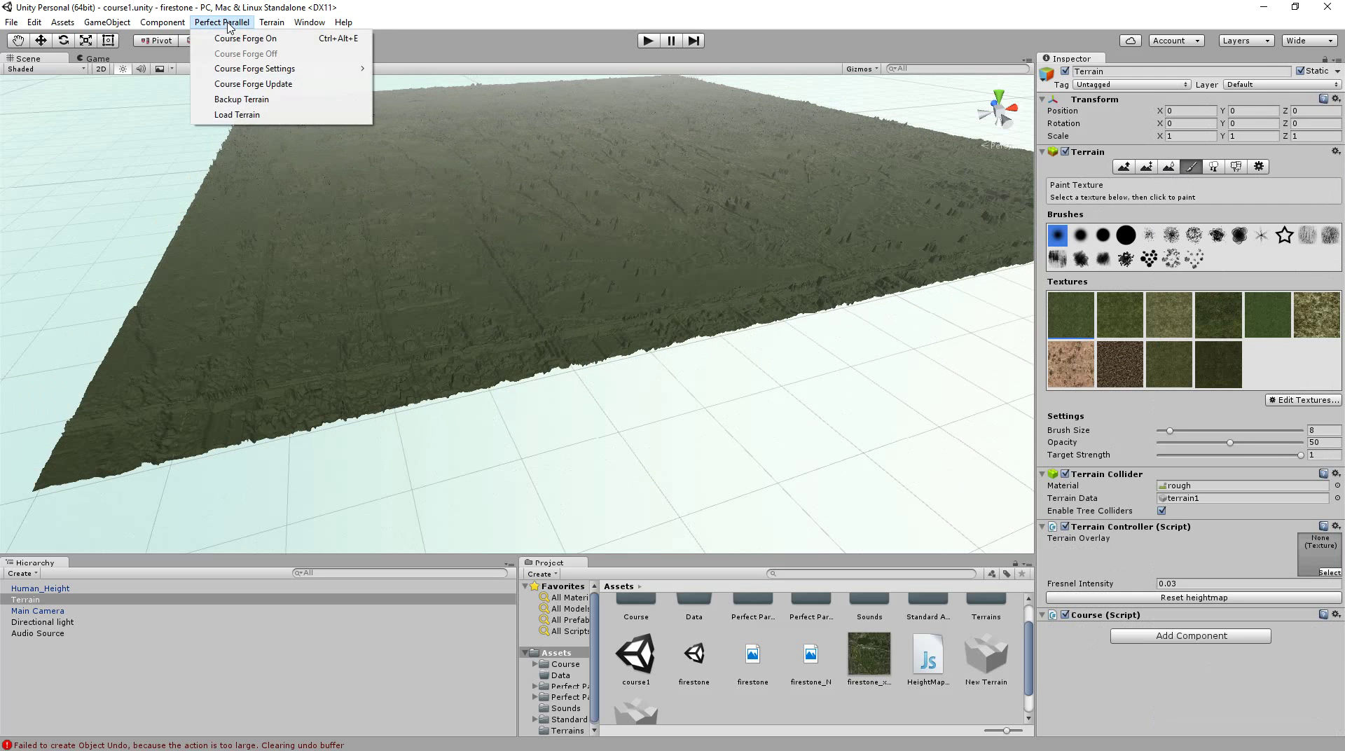
left_click(237, 36)
key("Tab")
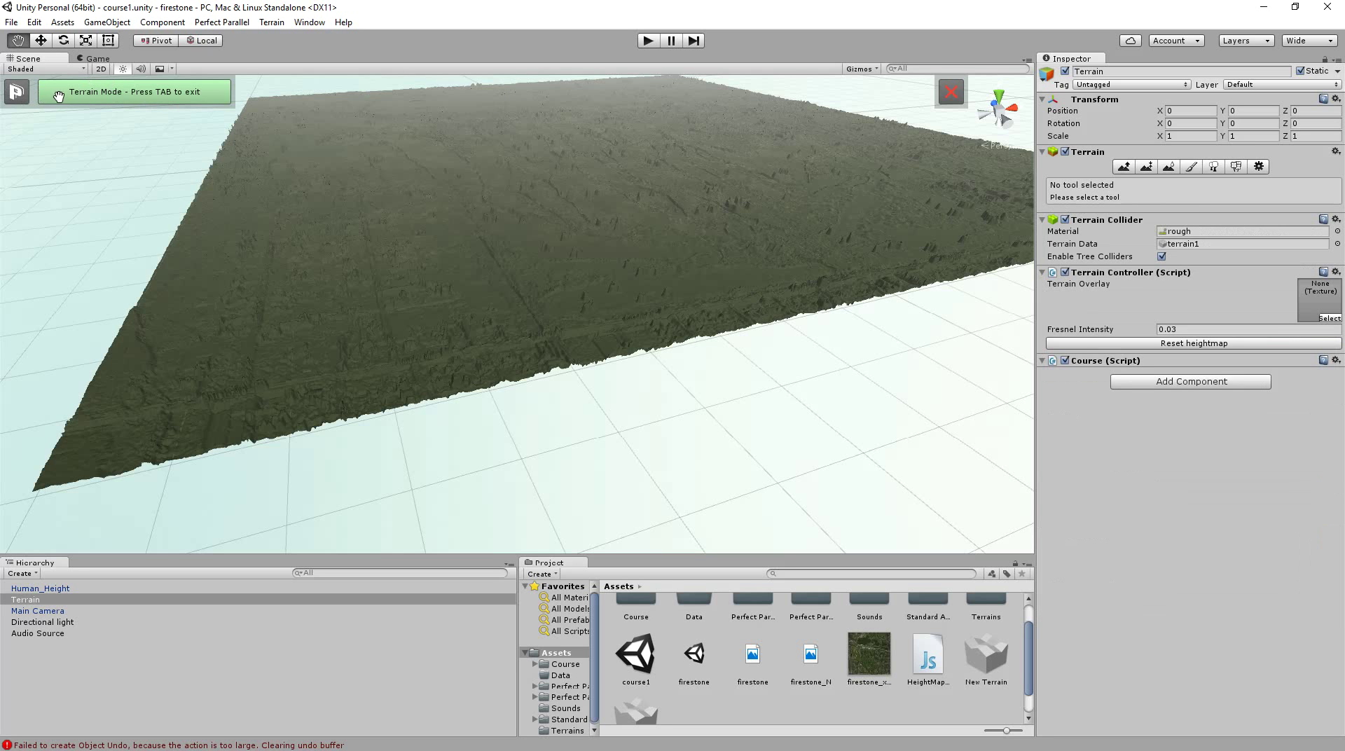
key("Tab")
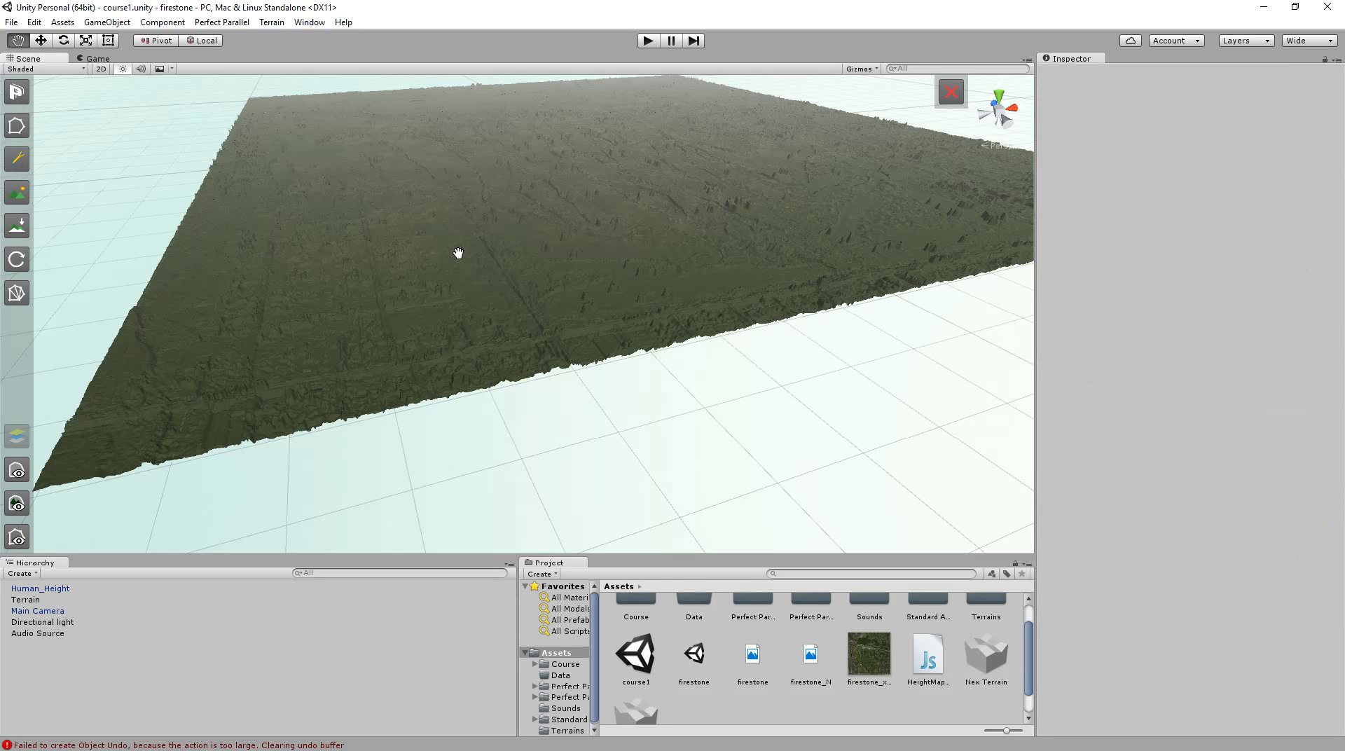
Examine the flattened terrain from several distances and angles, and view the HeightMapTexture script's code.
scroll(629, 237, "down", 1)
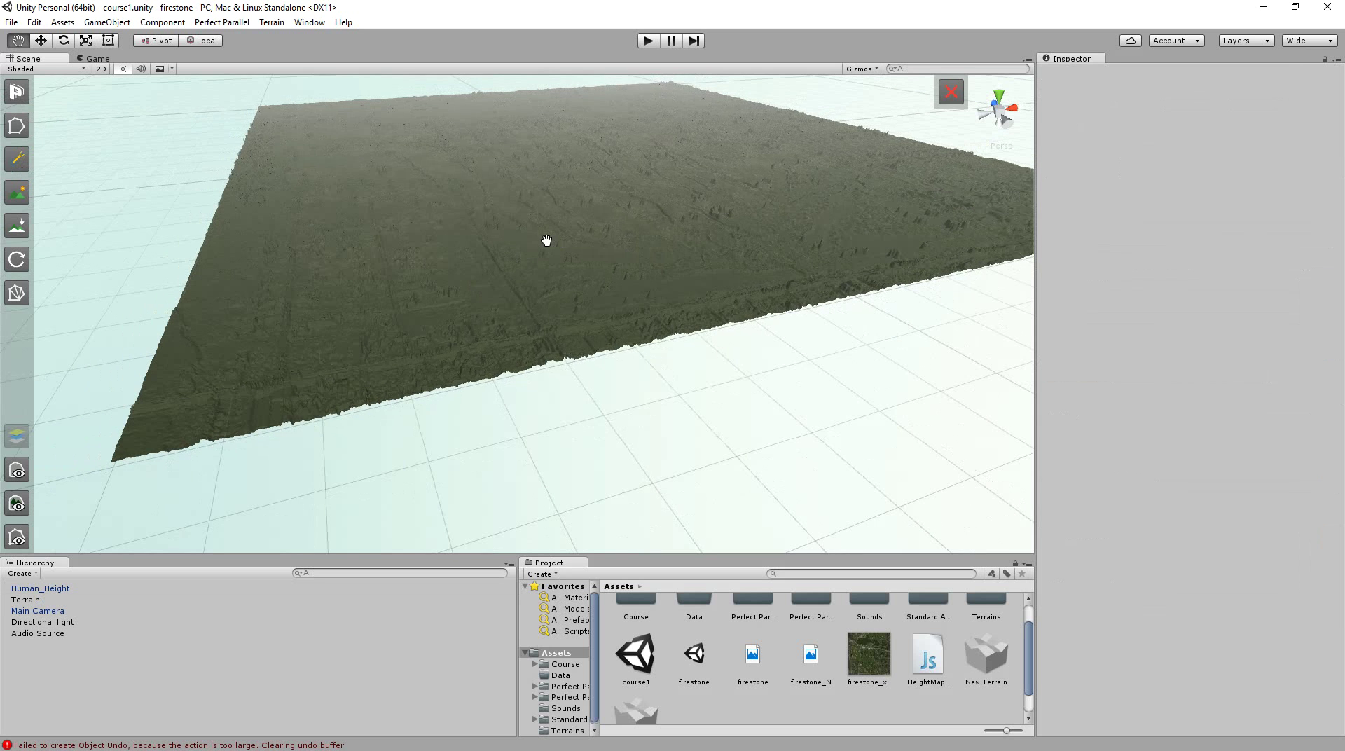
scroll(547, 240, "up", 2)
scroll(546, 240, "down", 1)
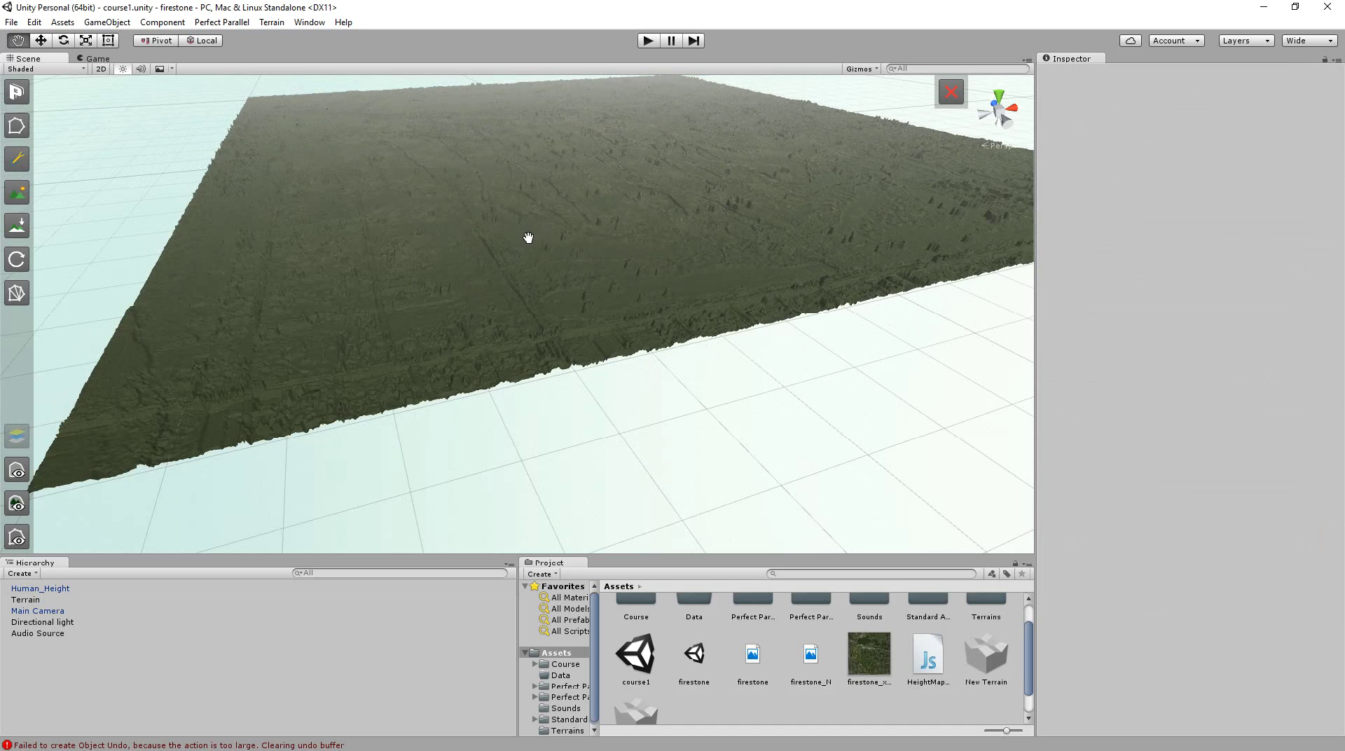
scroll(525, 245, "down", 3)
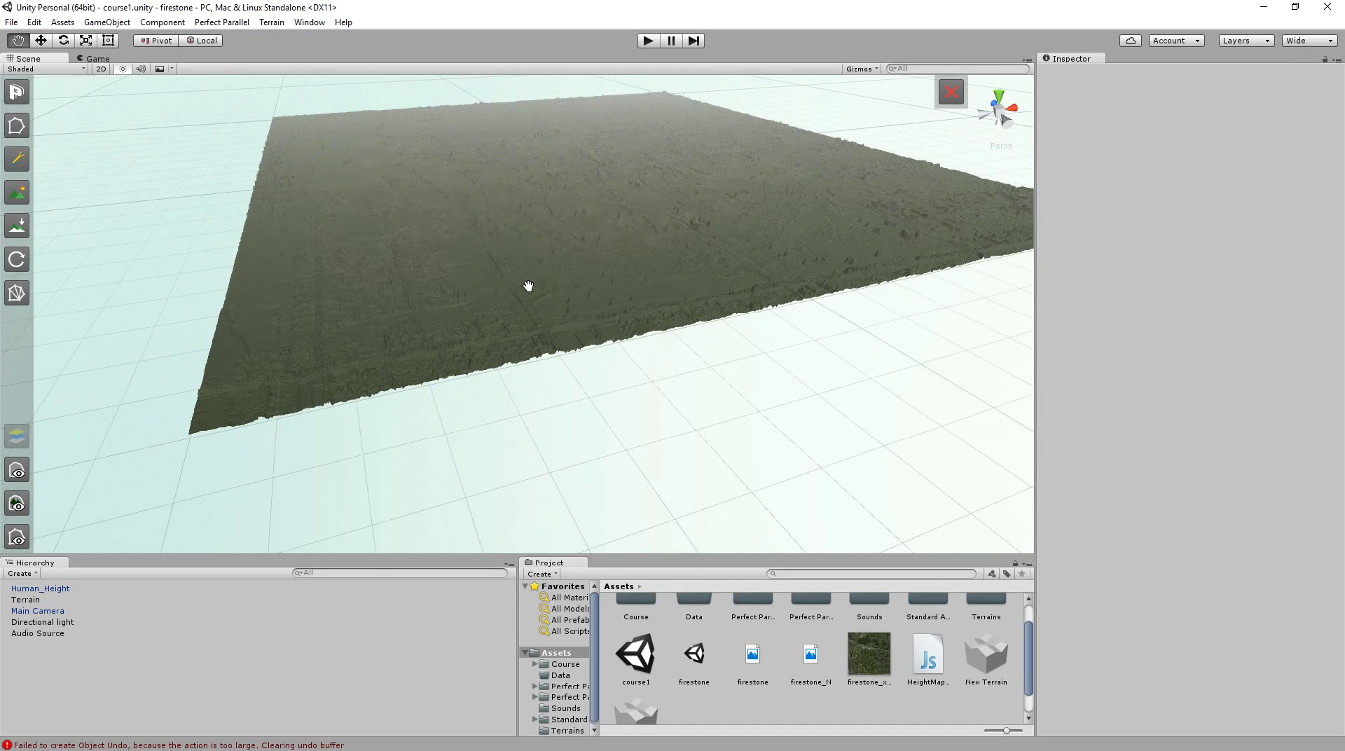
left_click(935, 669)
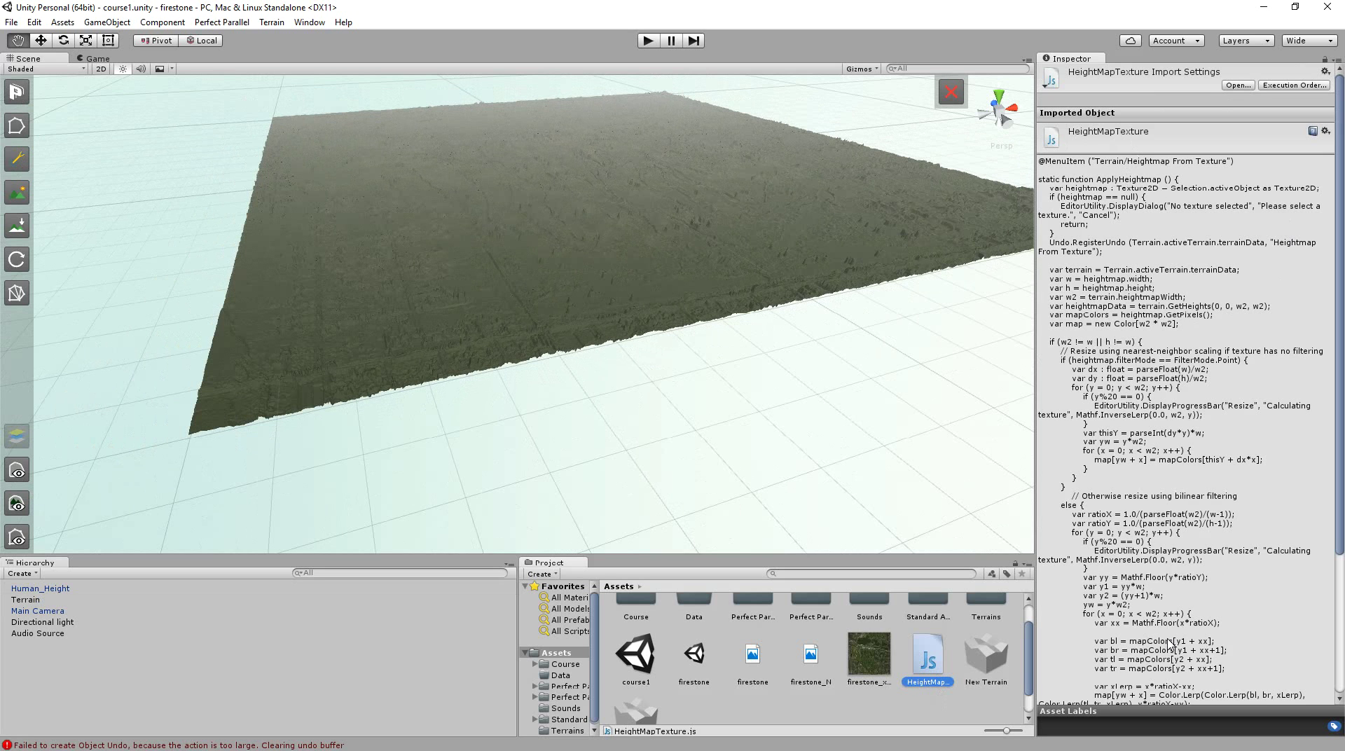
left_click(272, 22)
left_click(247, 24)
scroll(352, 264, "down", 3)
scroll(352, 264, "down", 1)
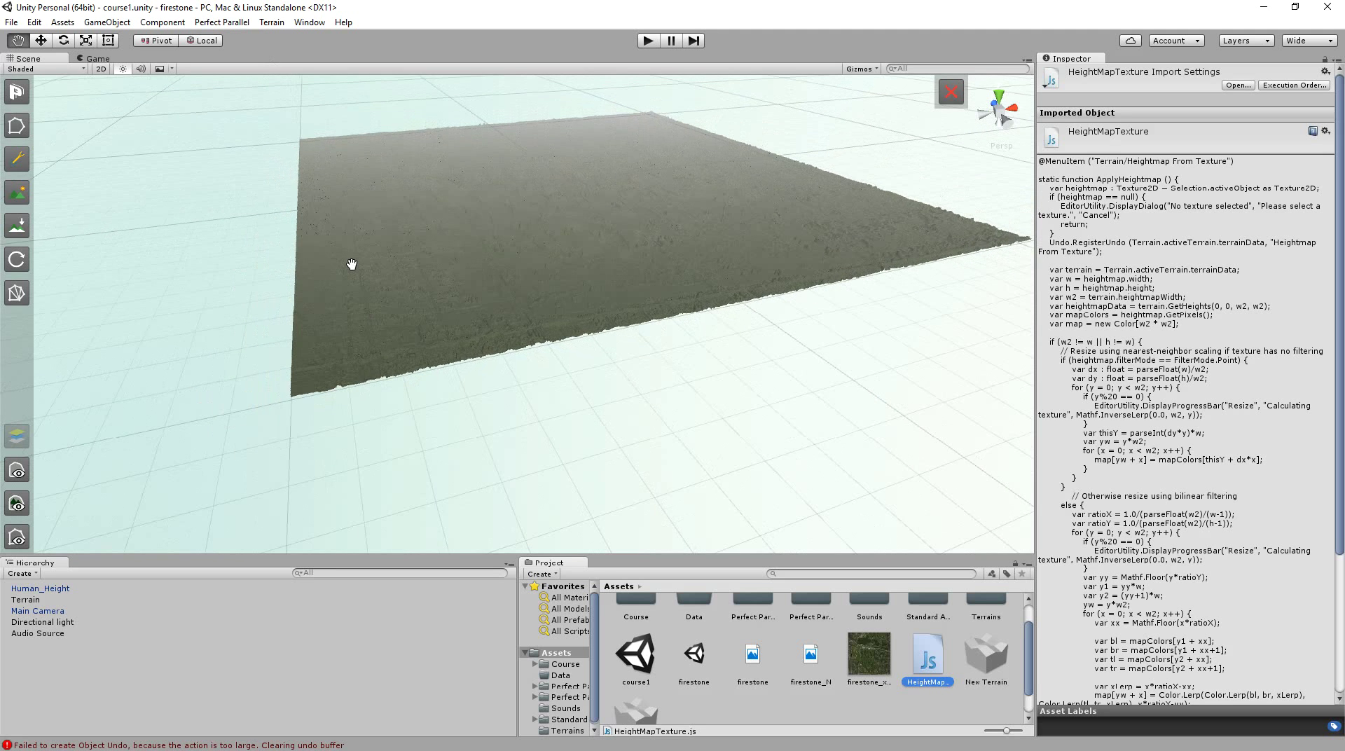
right_click_drag(384, 264, 303, 261)
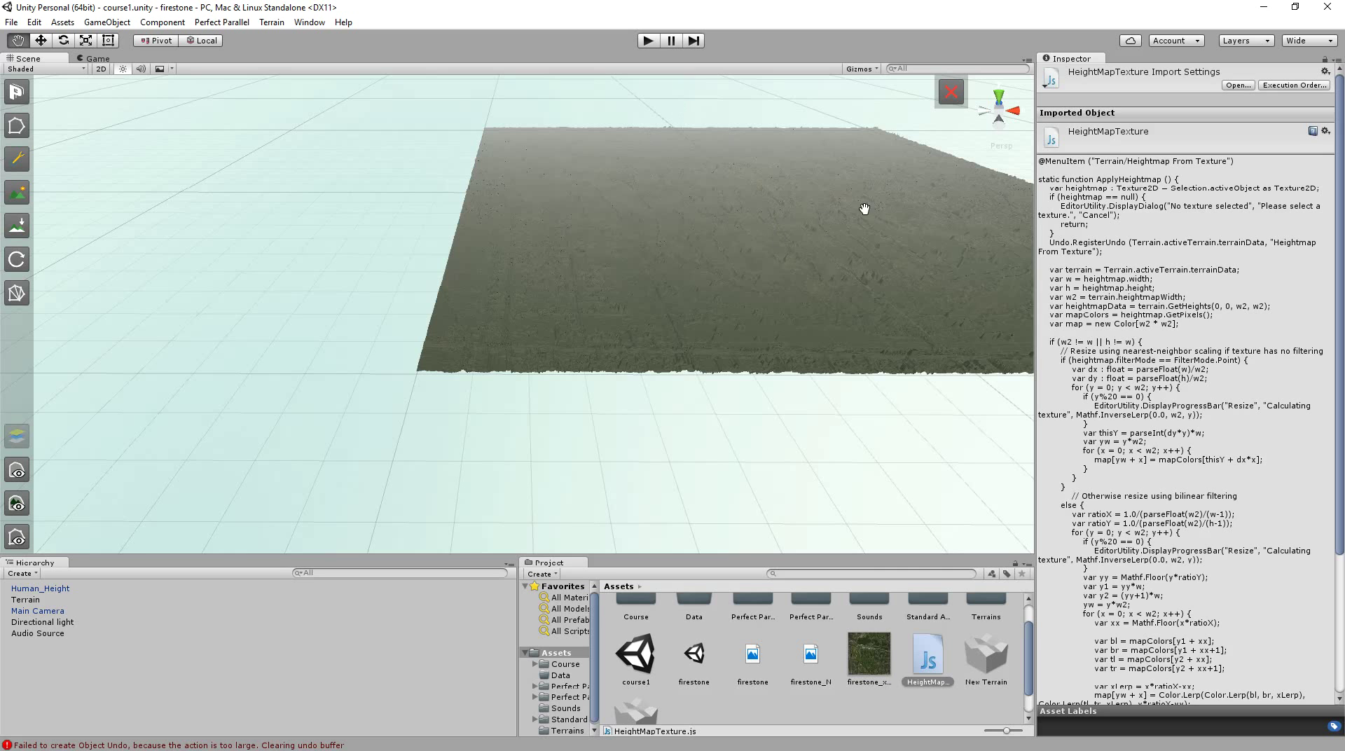
Open the firestone_x0_y0 image in Paint and view its golf course area near E Warner Rd.
left_click(880, 630)
right_click(885, 654)
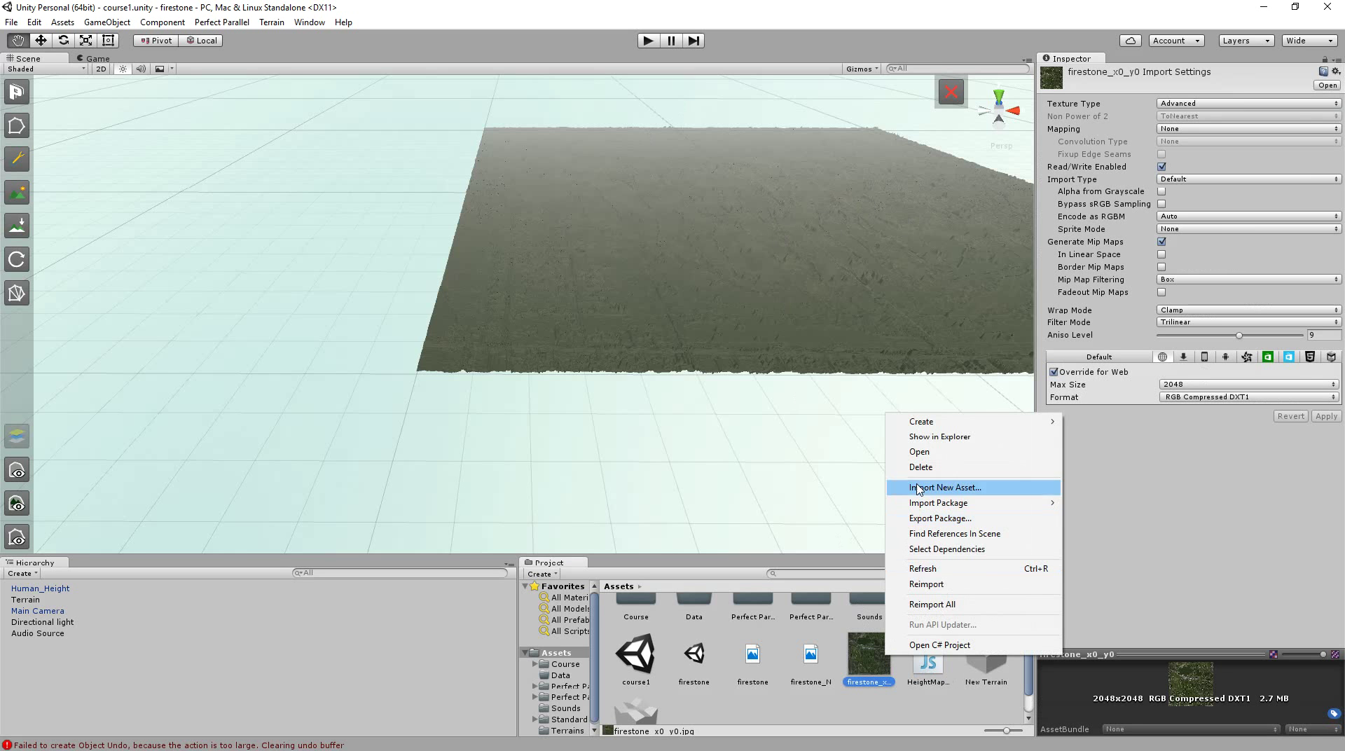
left_click(929, 455)
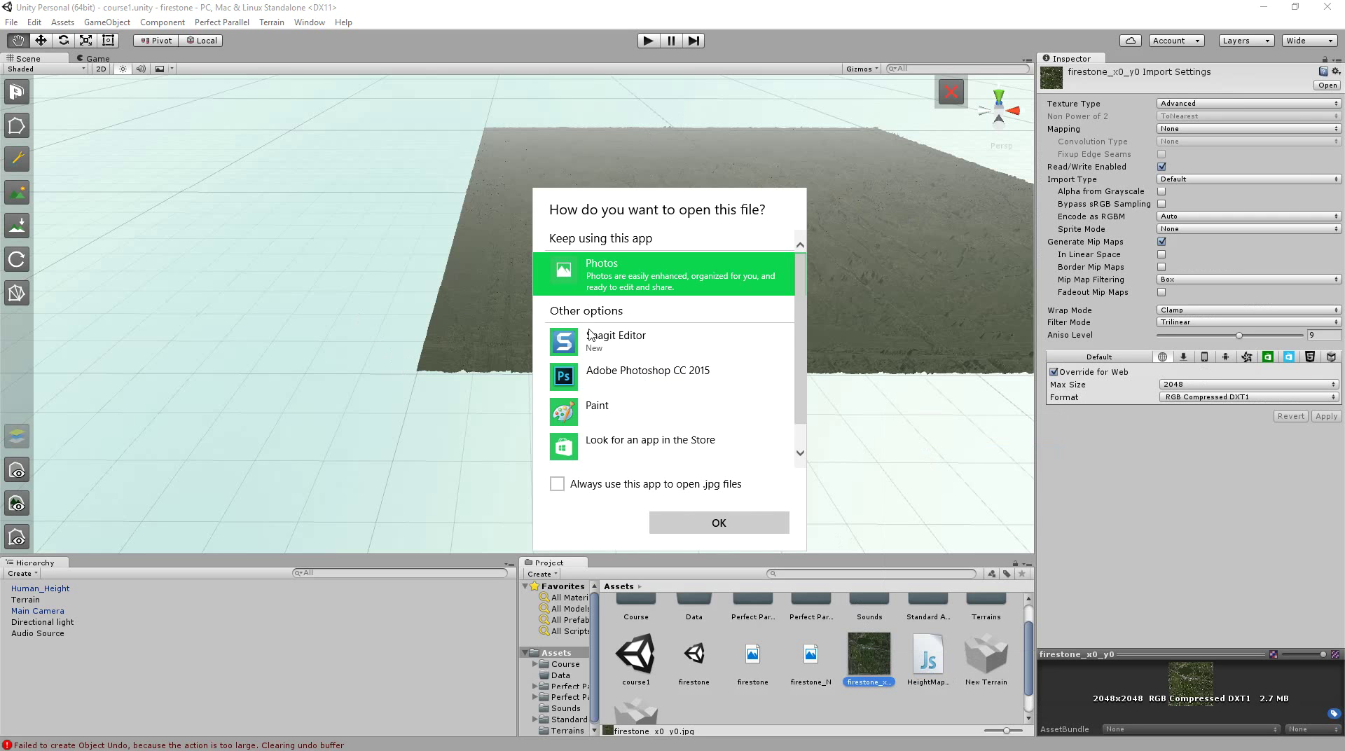
left_click(666, 411)
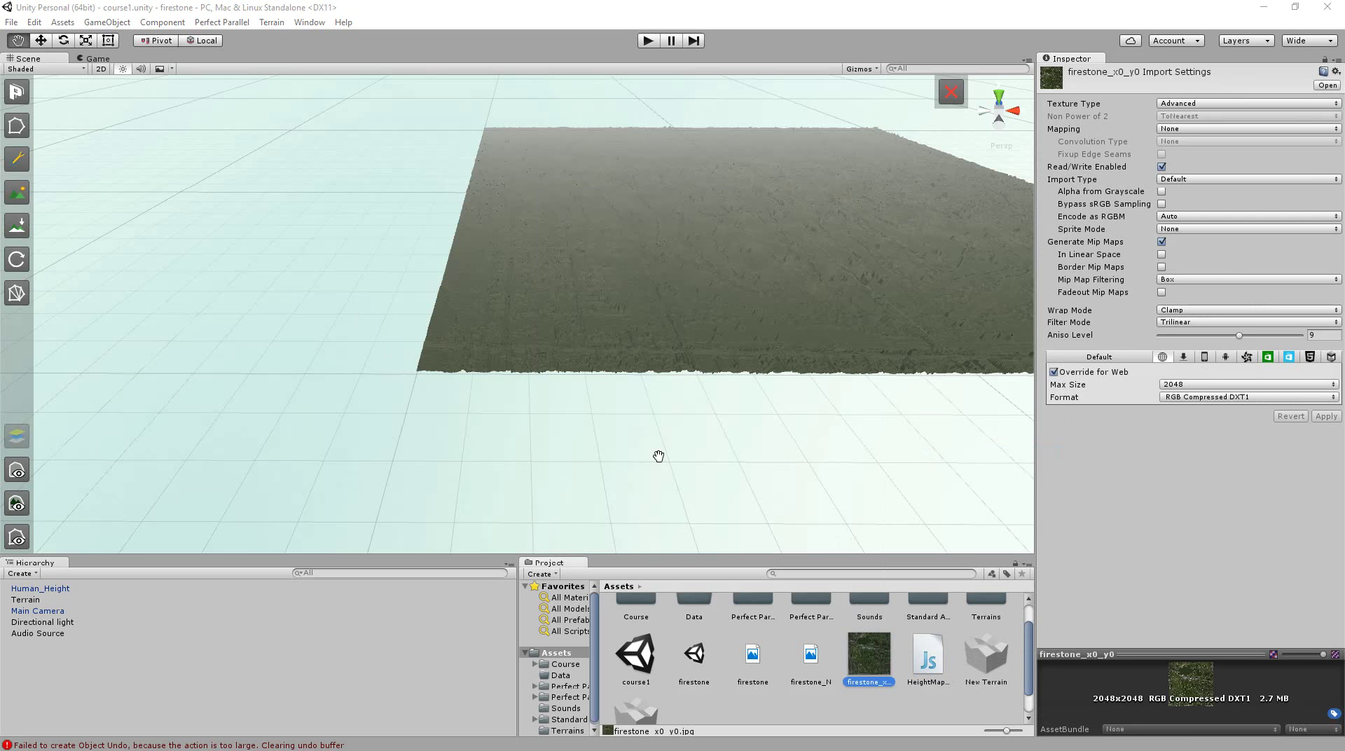
scroll(504, 330, "down", 5)
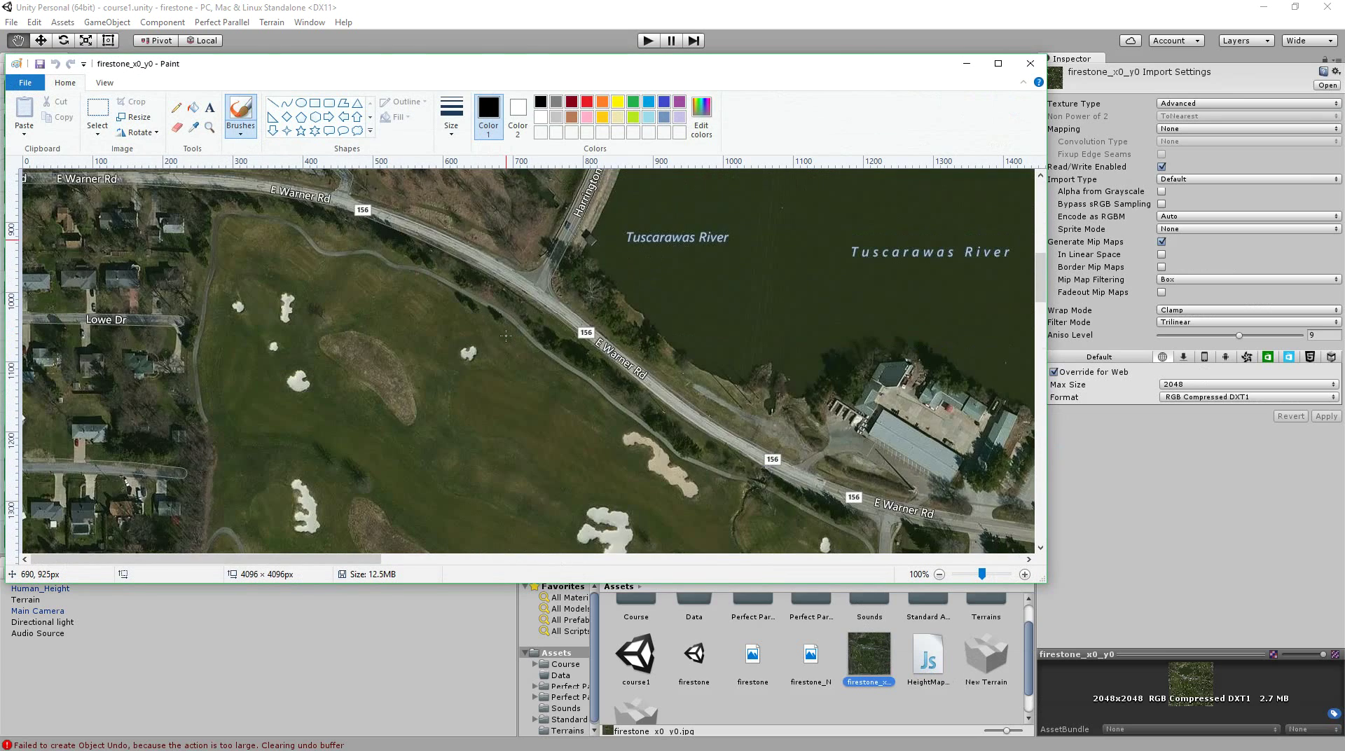
Examine the wider golf course layout in the firestone_x0_y0 image at 25% zoom and switch back to Unity.
scroll(505, 336, "down", 3, "ctrl")
scroll(505, 335, "up", 1, "ctrl")
scroll(505, 335, "down", 3)
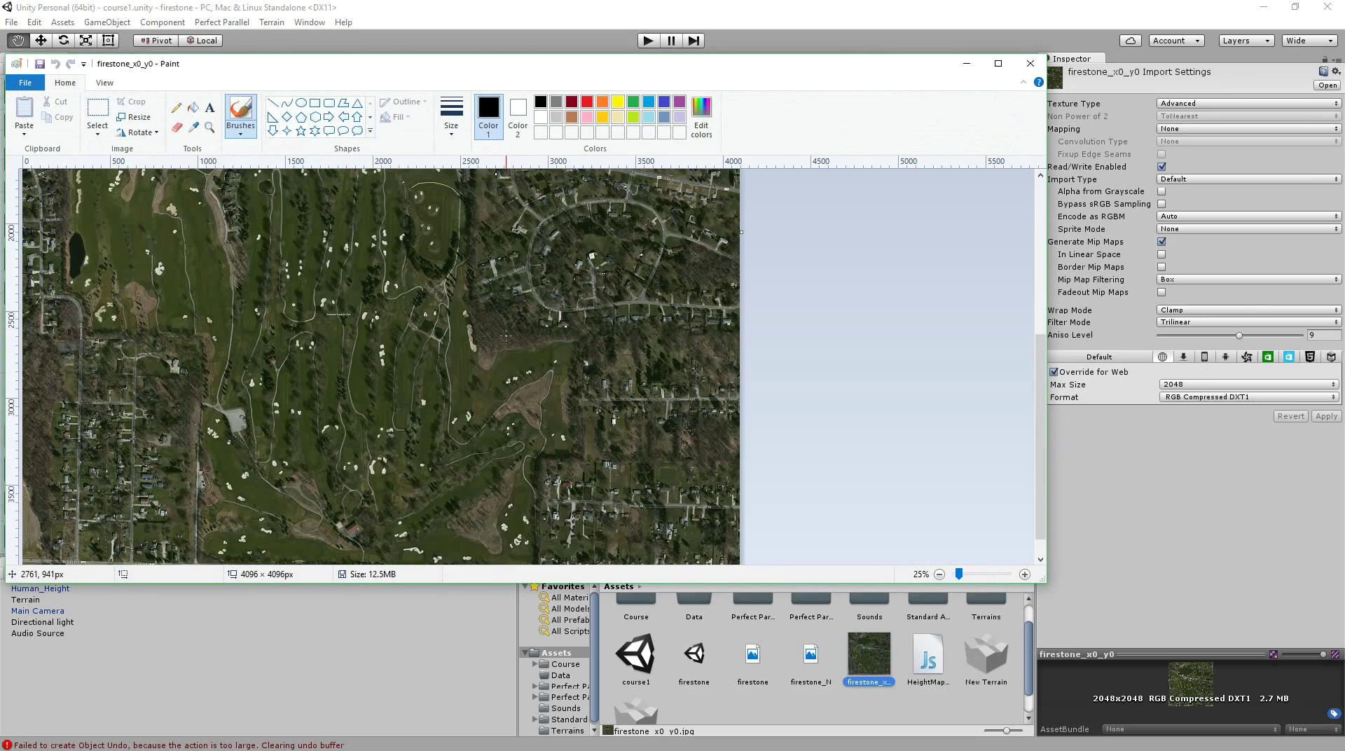
scroll(505, 335, "down", 1)
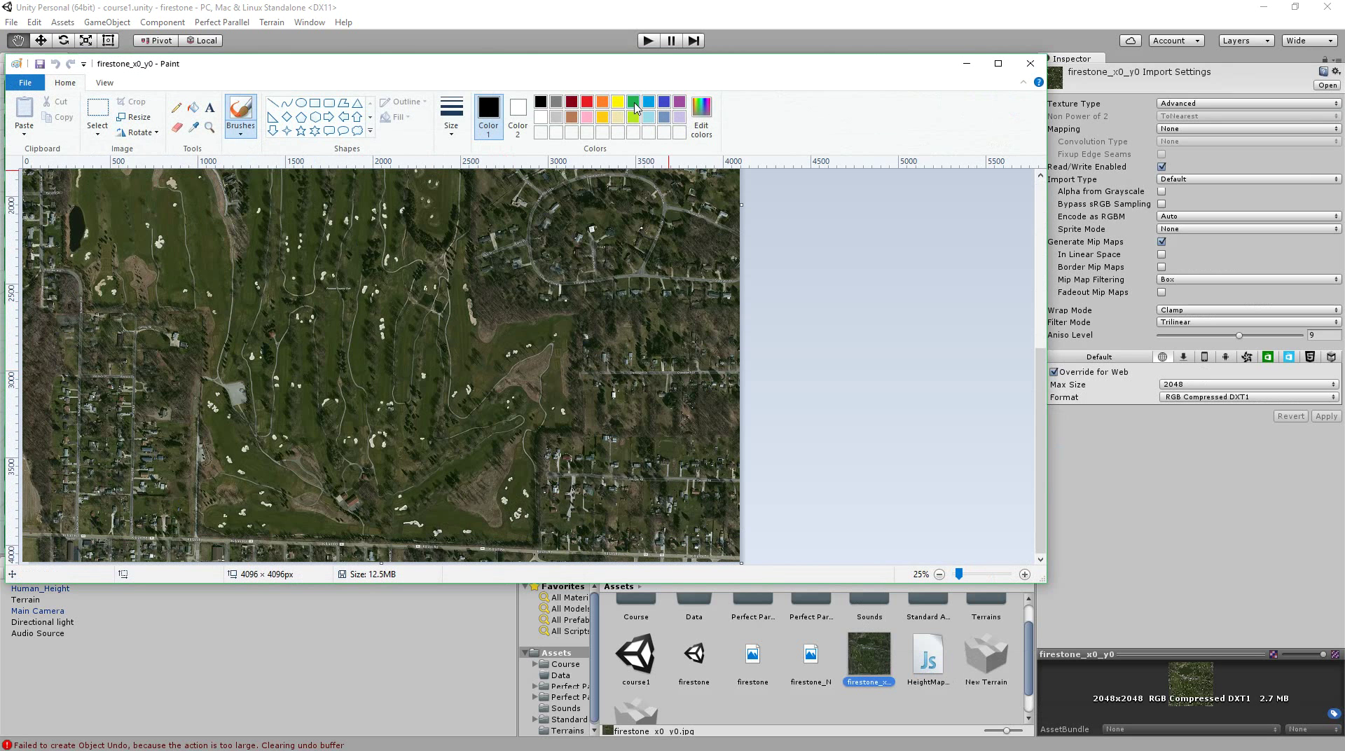
mouse_move(832, 67)
left_mouse_down()
mouse_move(815, 87)
mouse_move(993, 157)
mouse_move(340, 217)
mouse_move(869, 159)
mouse_move(0, 202)
left_mouse_up()
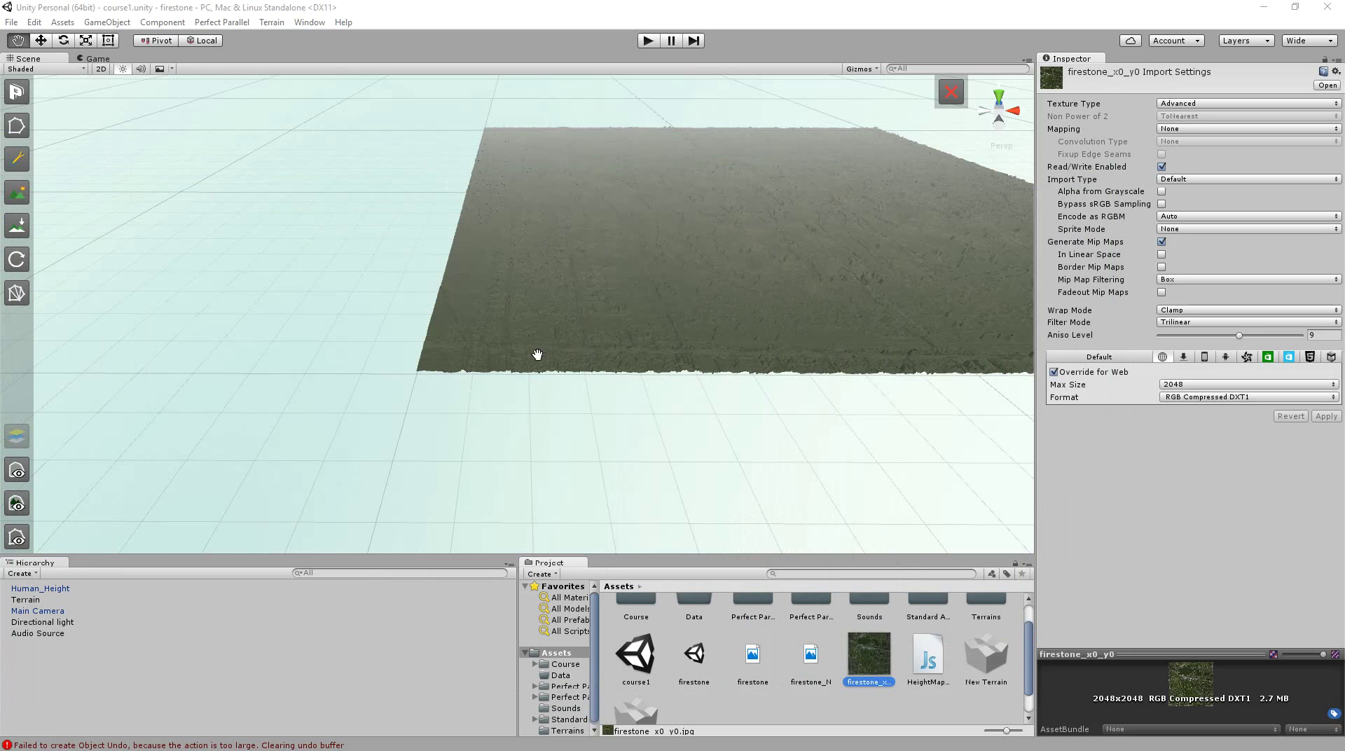
Examine the full extent of the terrain in the scene and review the HeightMapTexture script's code.
scroll(588, 323, "down", 2)
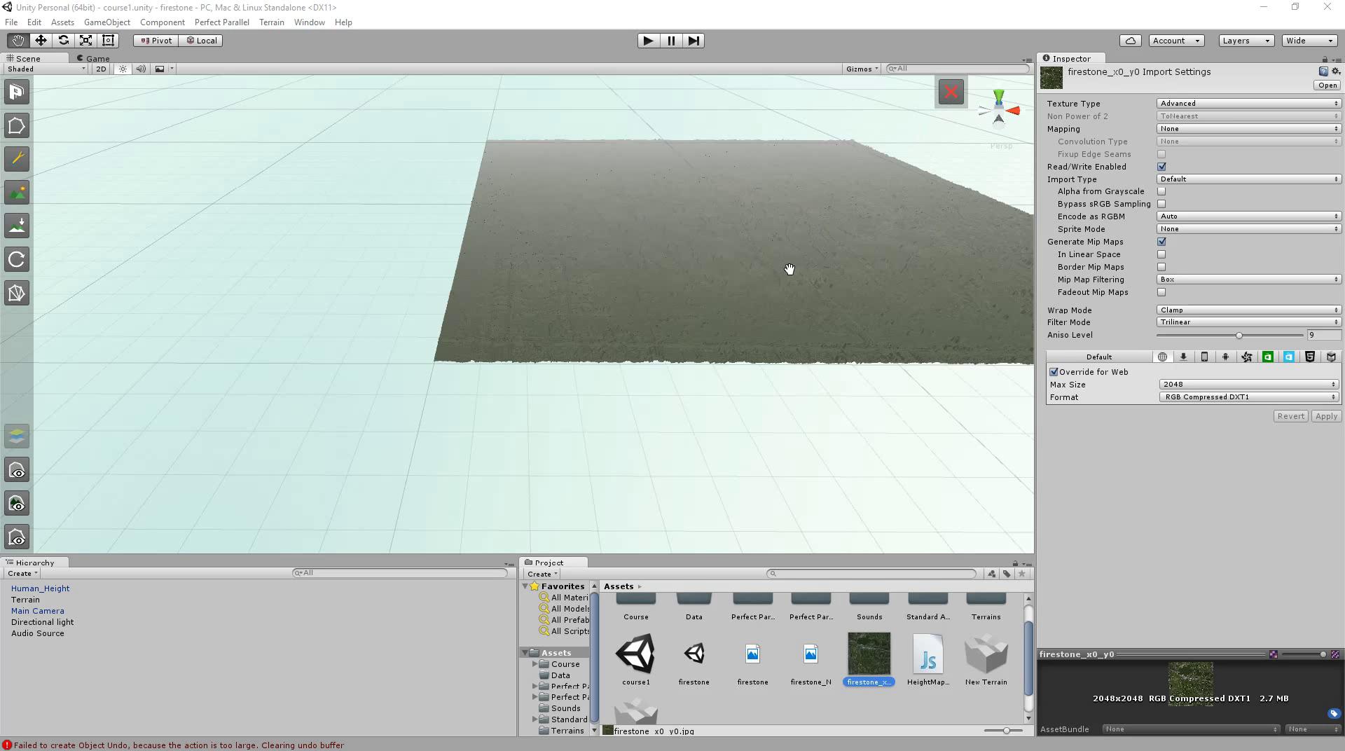
scroll(629, 344, "down", 5)
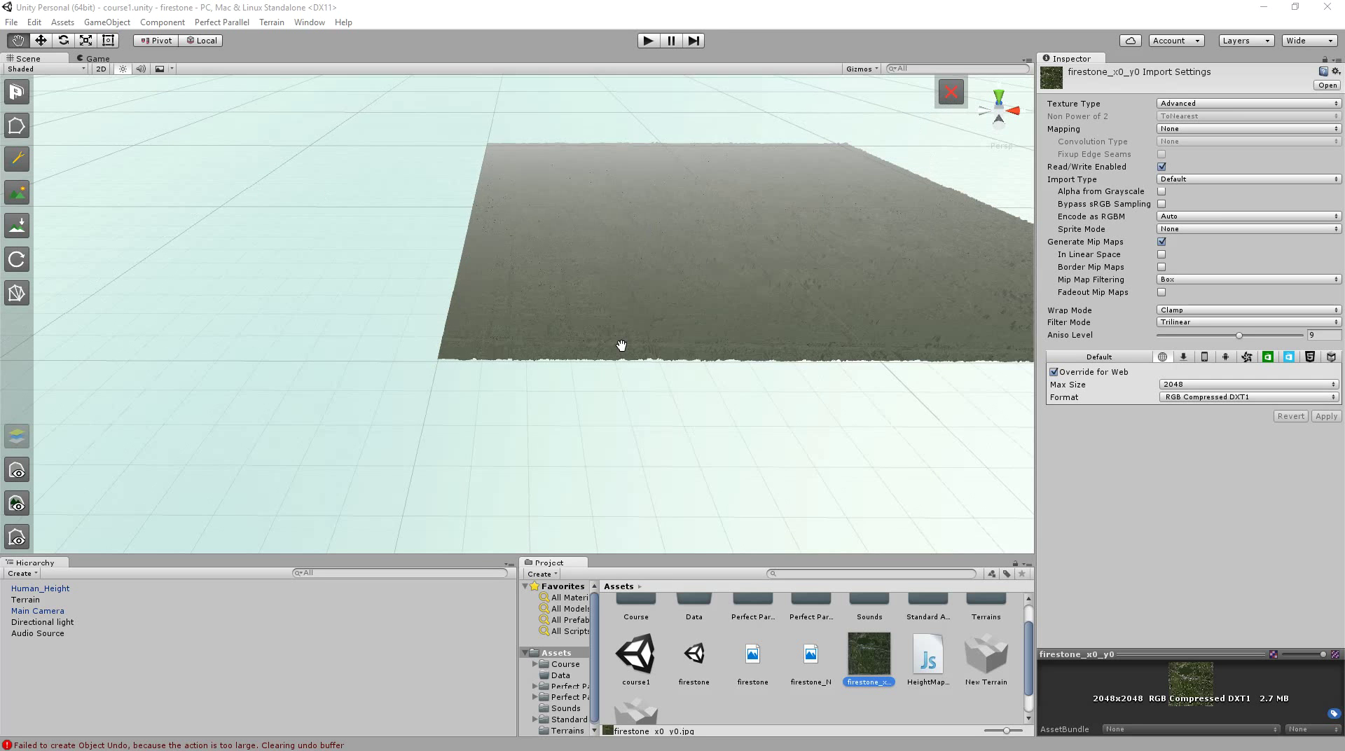
left_click_drag(645, 375, 497, 331)
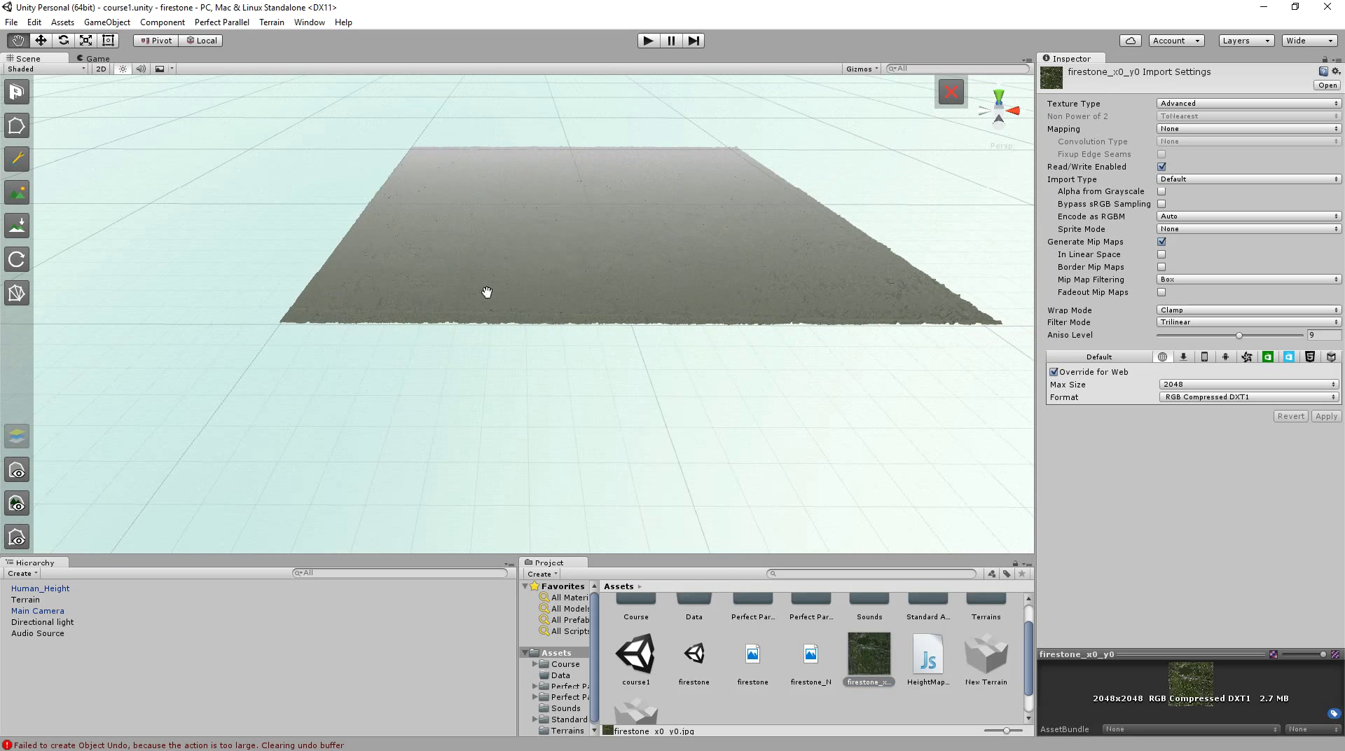
scroll(487, 292, "up", 2)
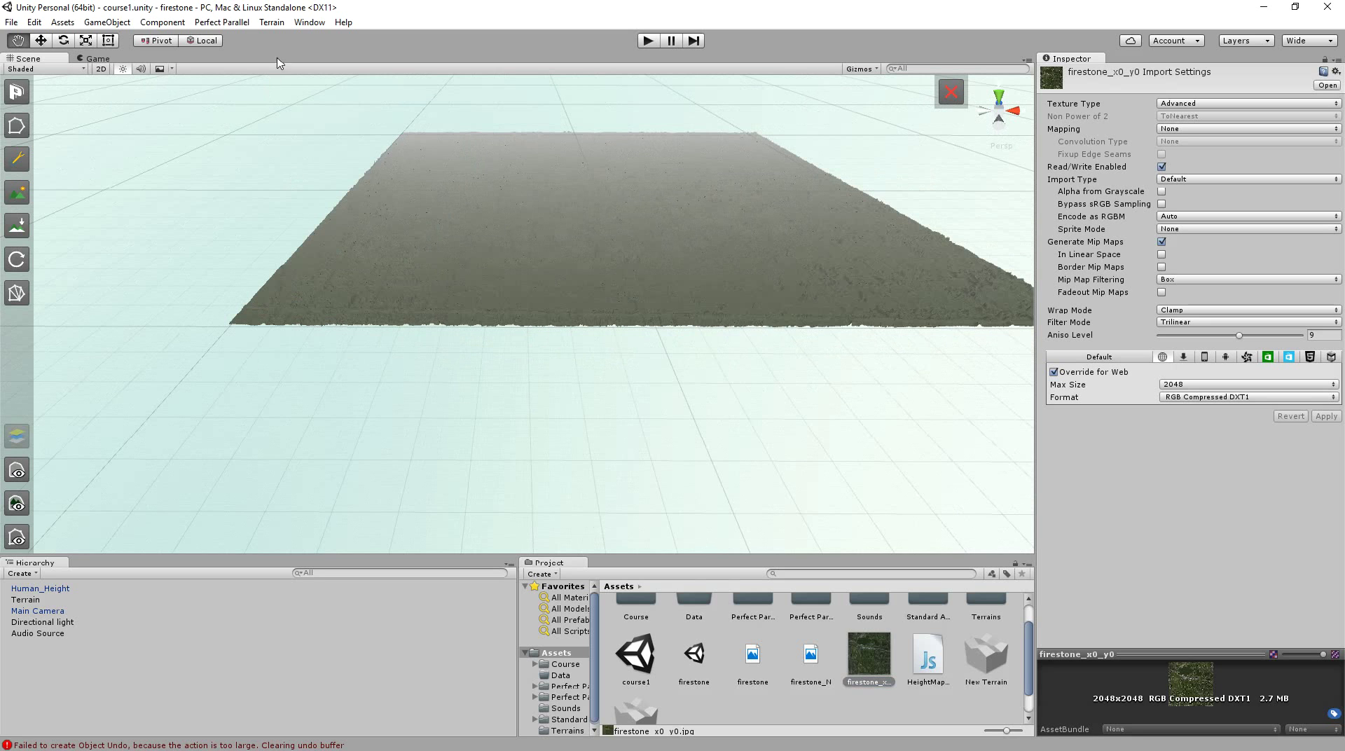
left_click(272, 22)
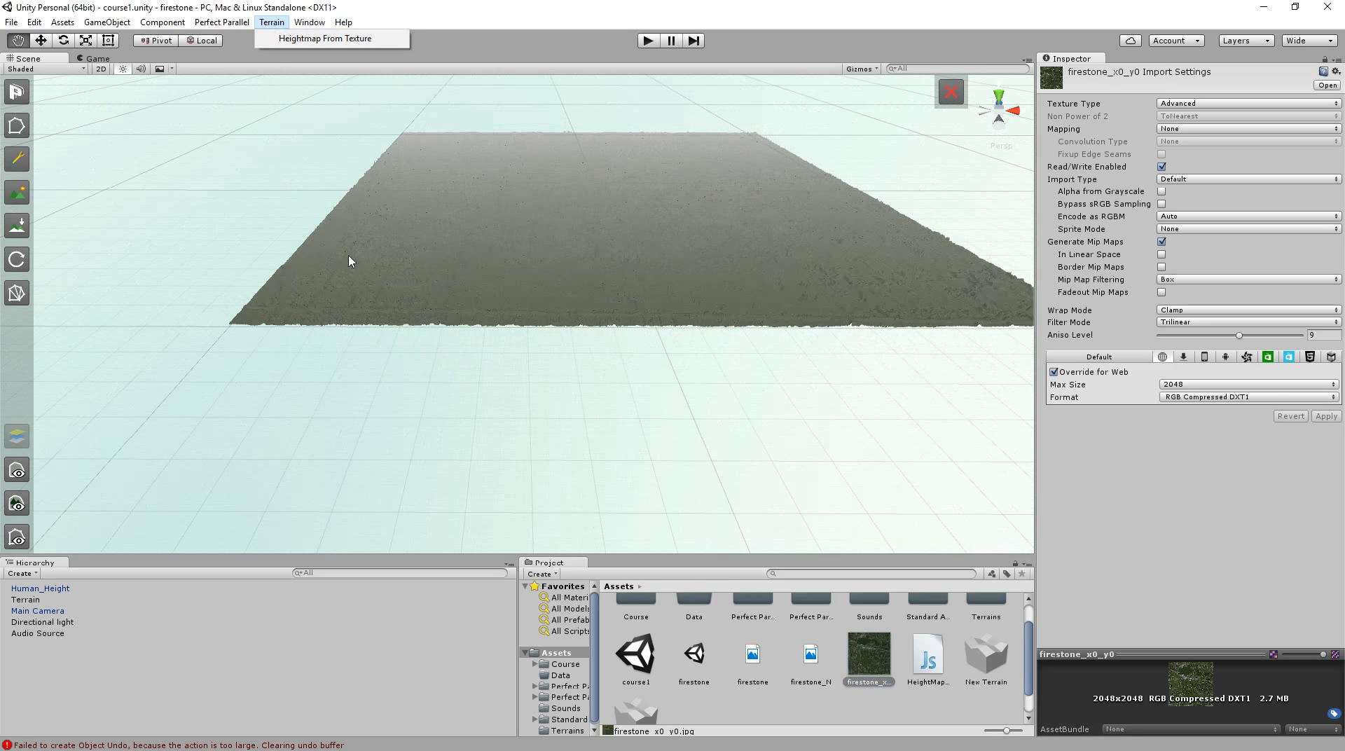
left_click(481, 457)
left_click(928, 658)
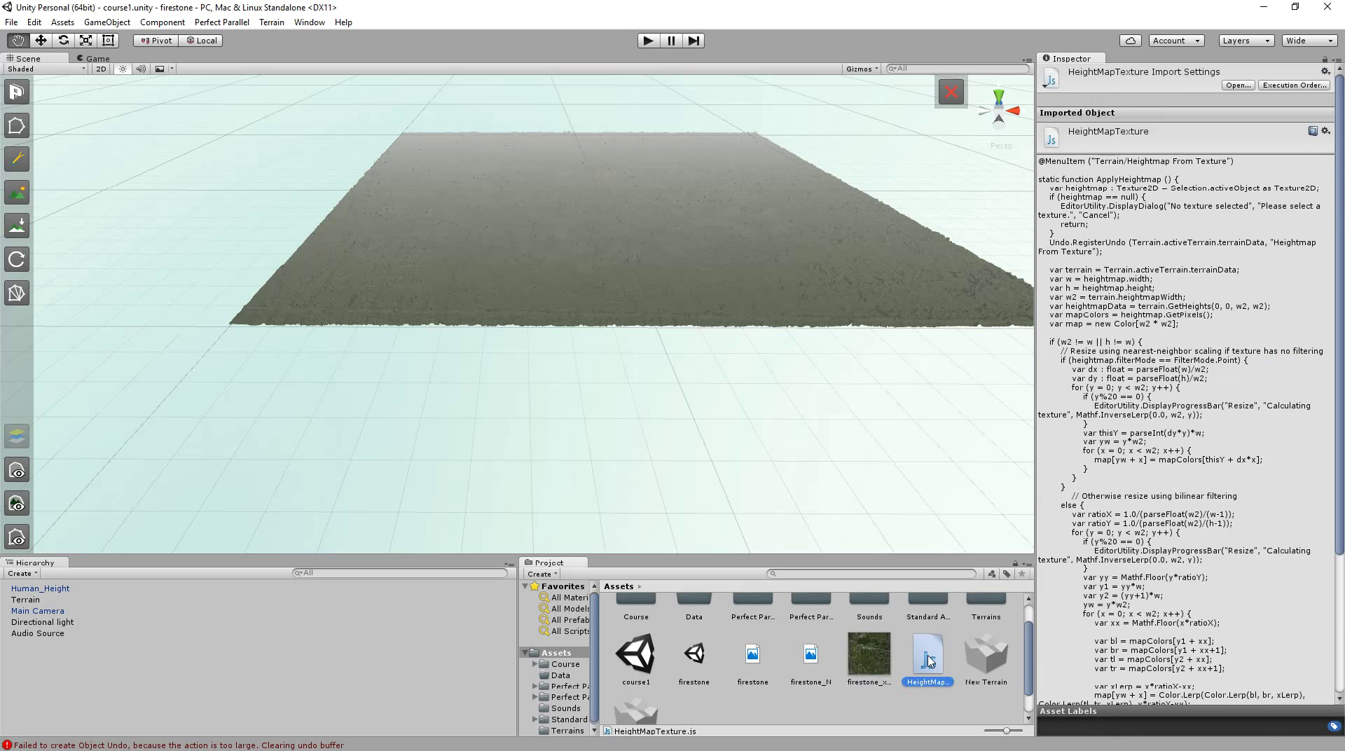
scroll(1125, 409, "down", 5)
scroll(1124, 418, "up", 5)
left_click(849, 674)
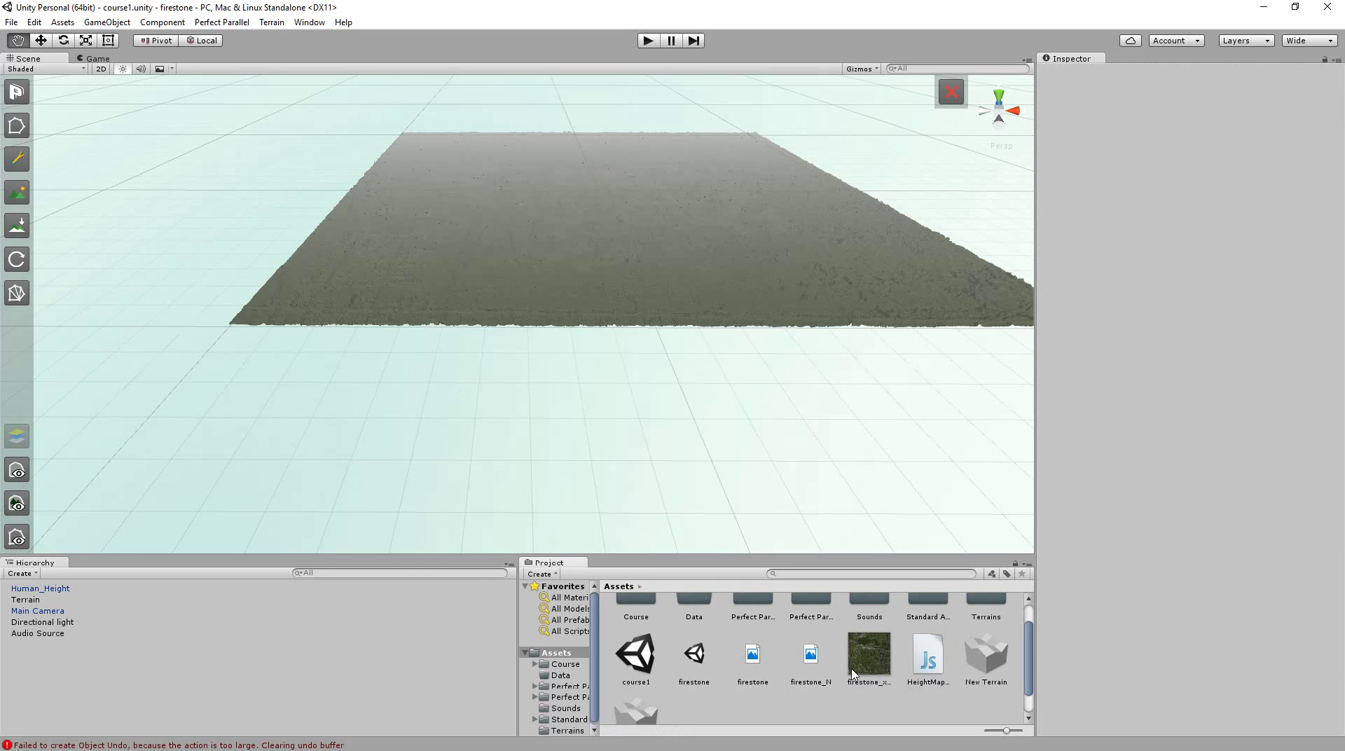
Set the terrain height to 23 in the Terrain object's settings and open its heightmap resolution value for editing.
left_click(56, 601)
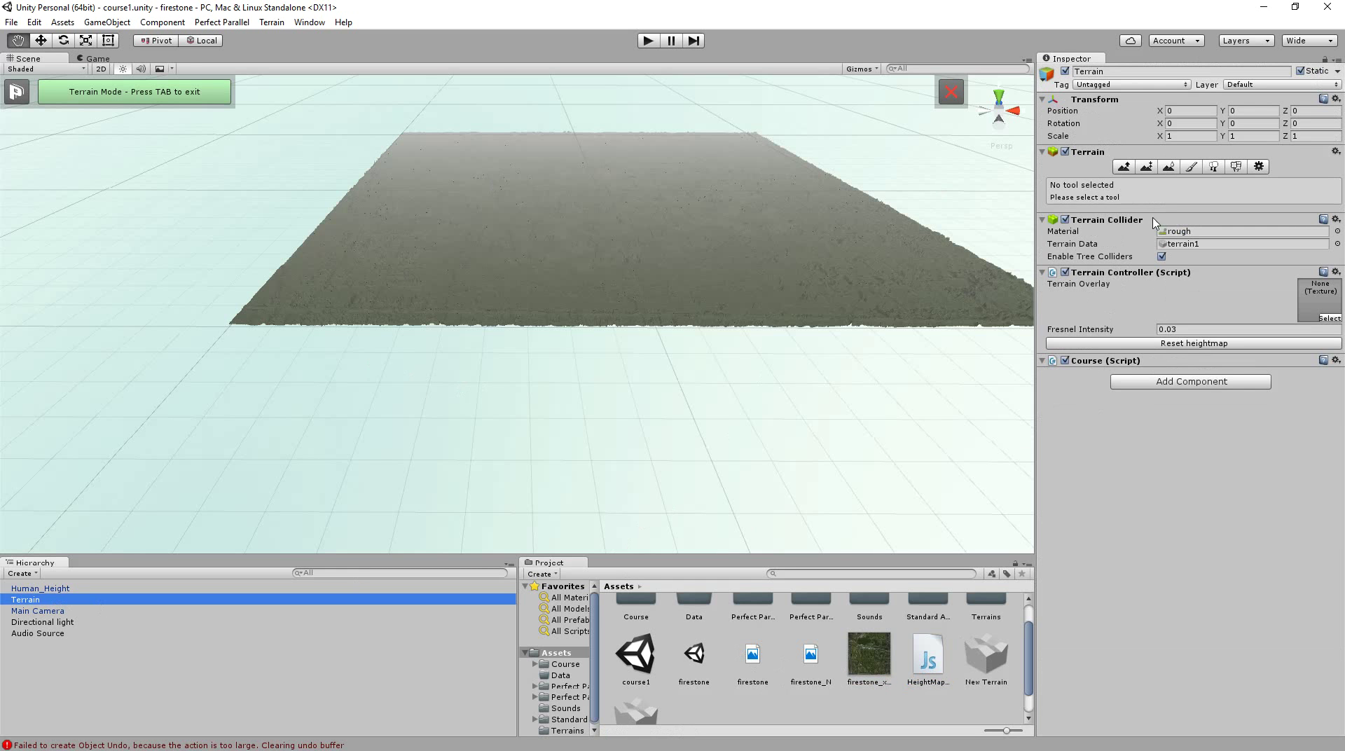
left_click(1259, 166)
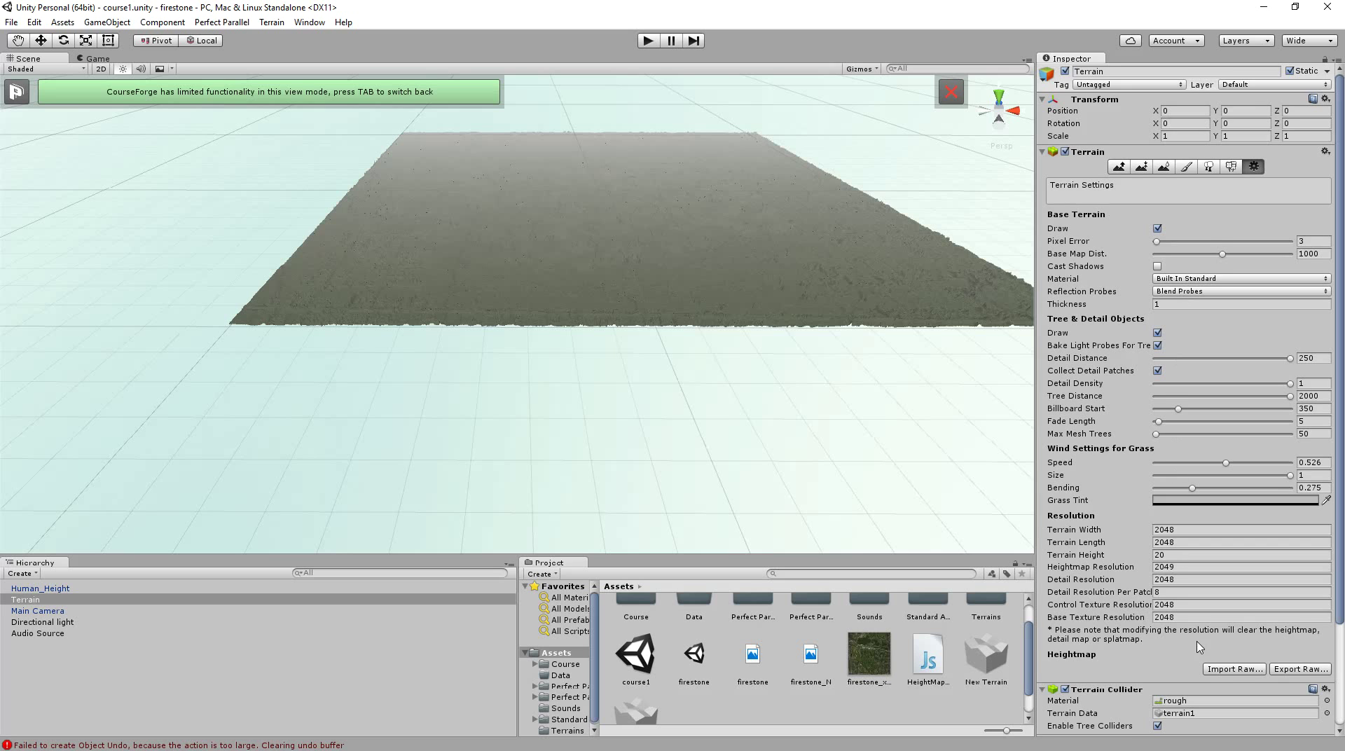
scroll(1200, 644, "down", 2)
scroll(1200, 644, "down", 2)
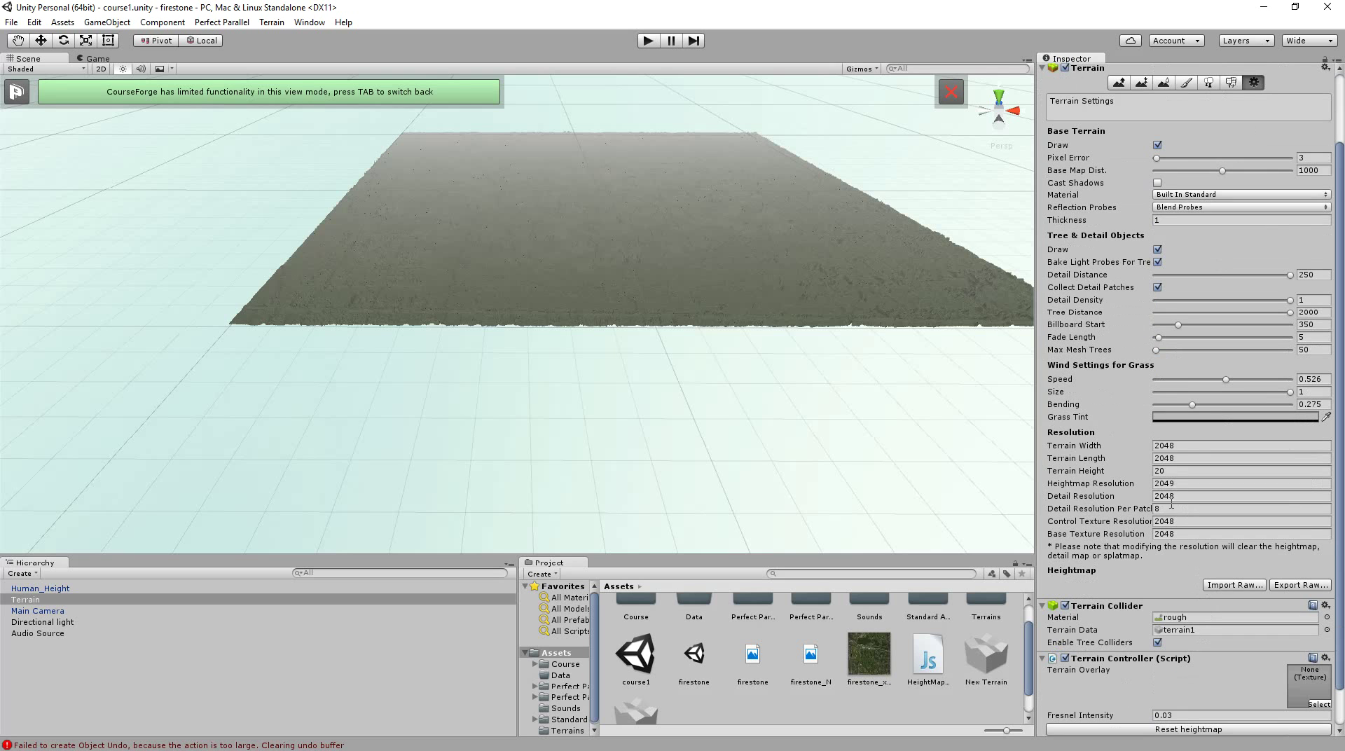
left_click(1168, 470)
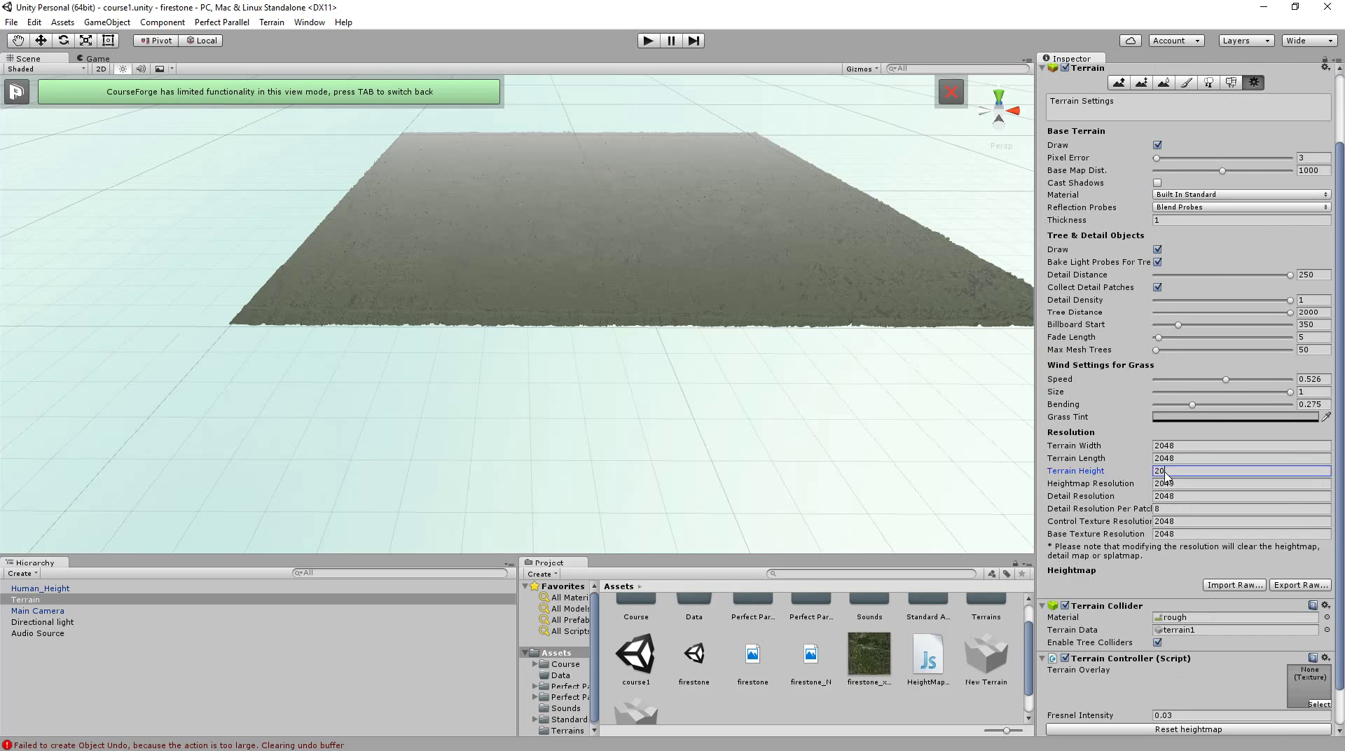
type("23")
left_click(588, 299)
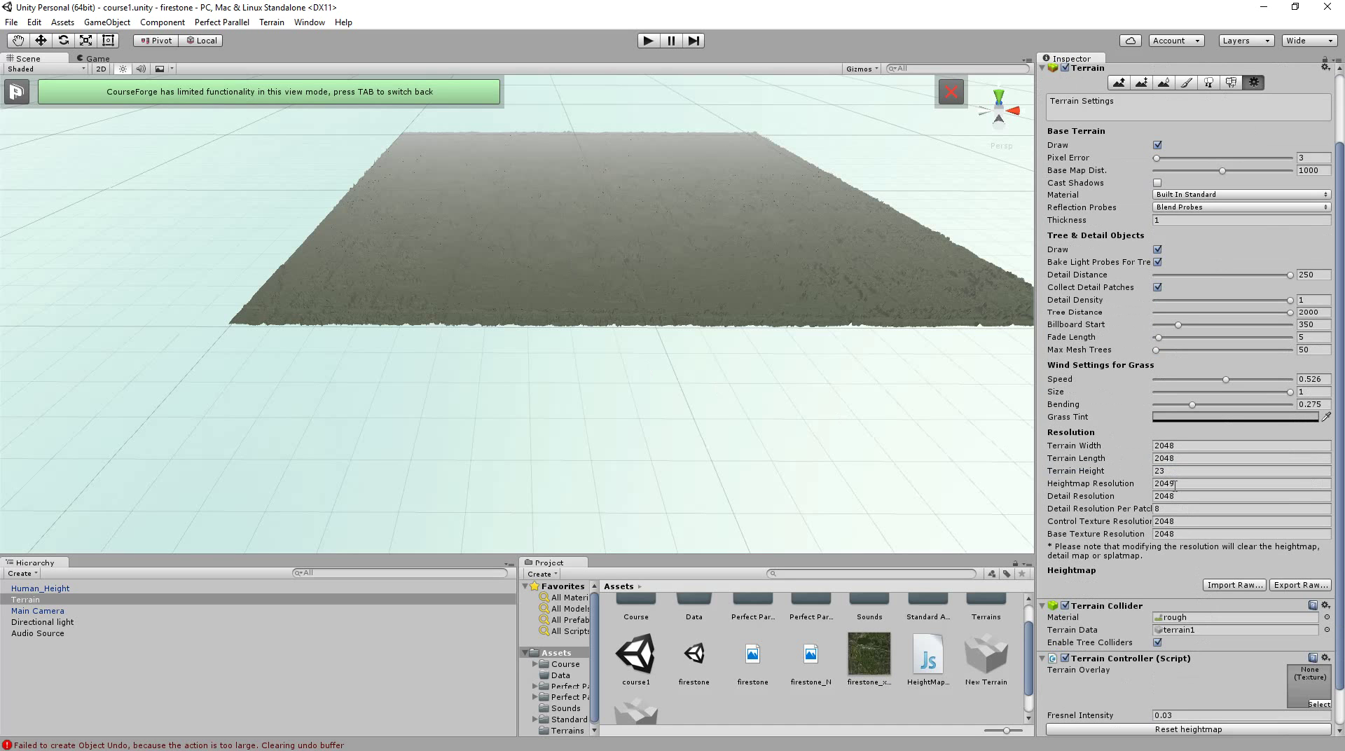
left_click(1174, 484)
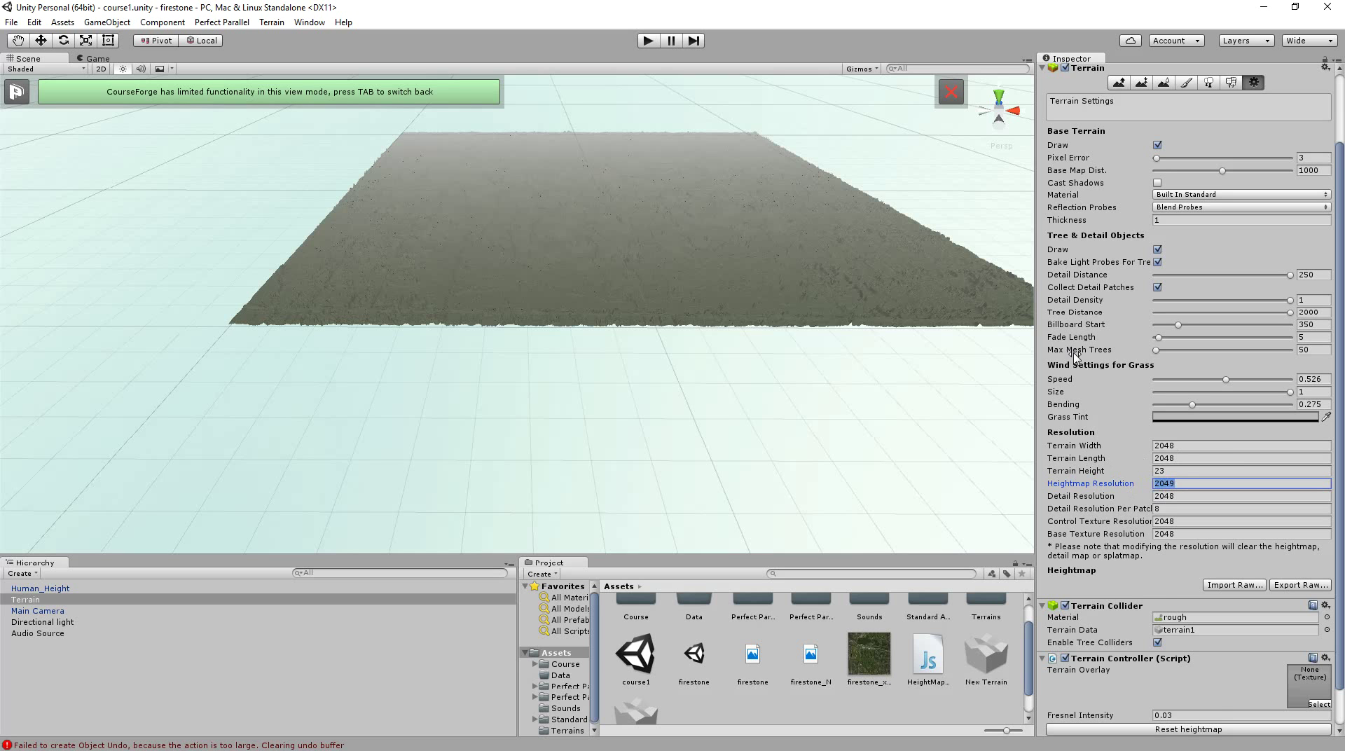
scroll(1156, 463, "down", 3)
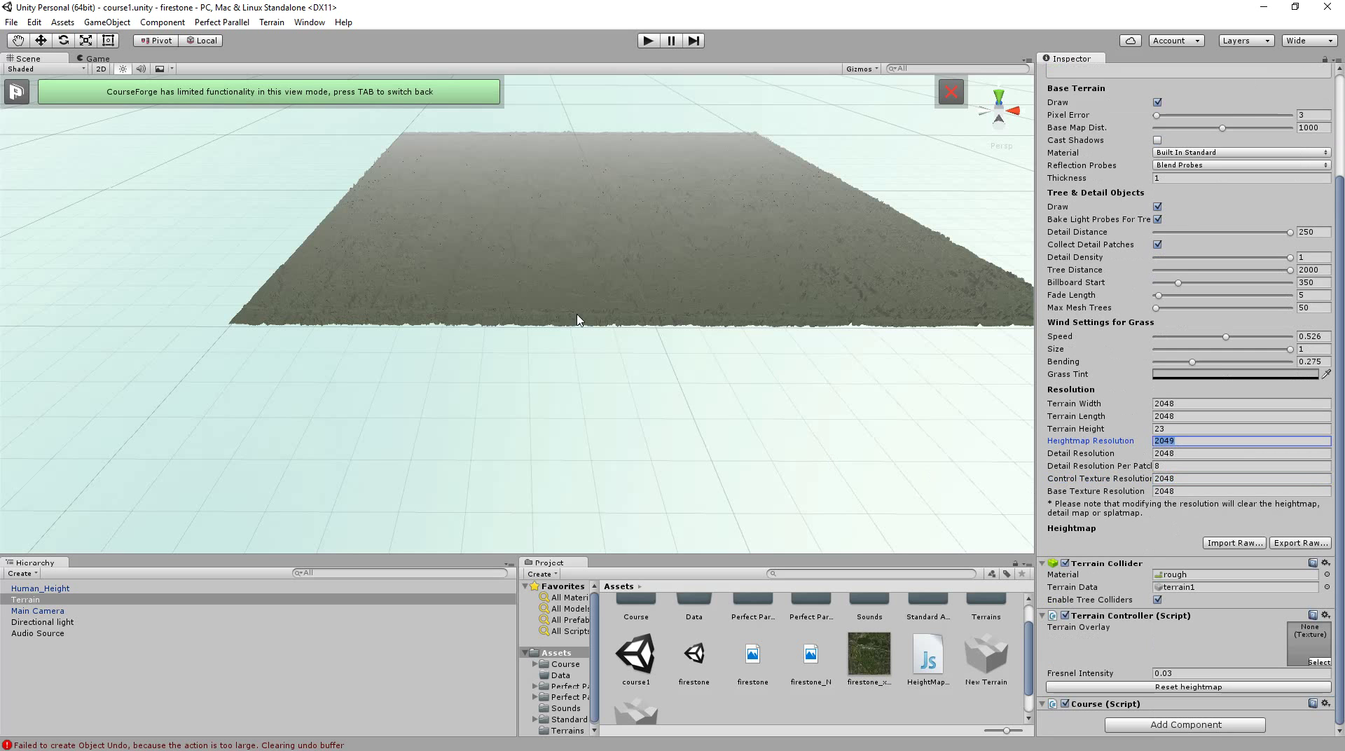